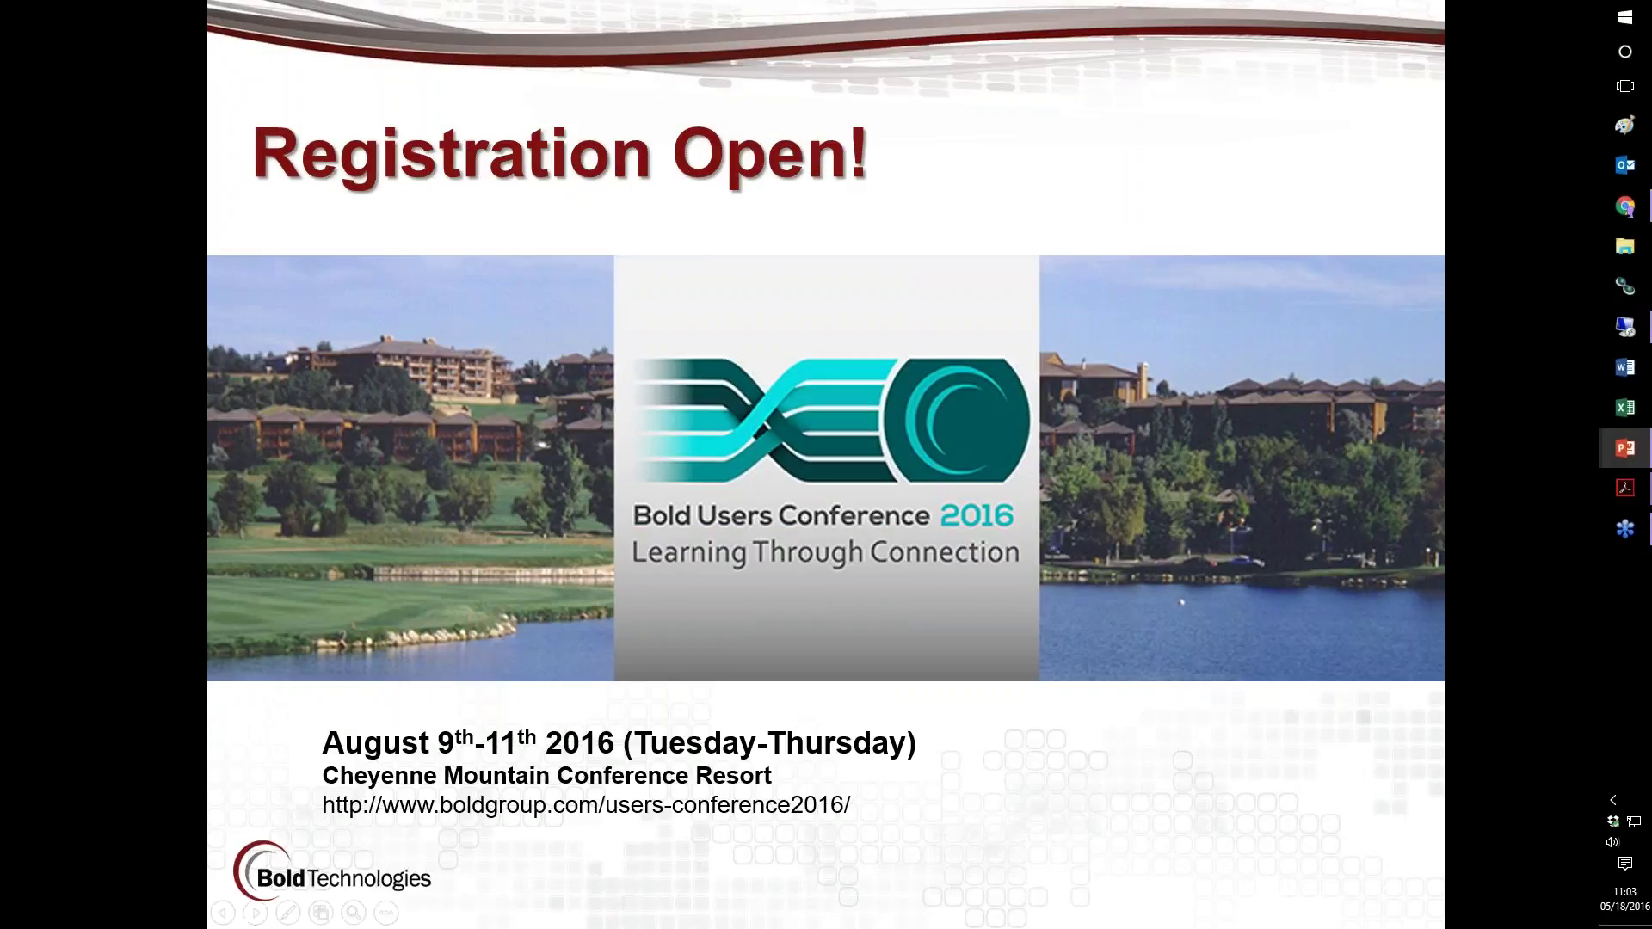
- Advance the slideshow to the 'Let's get Started! Your questions answered!' slide
key(Right)
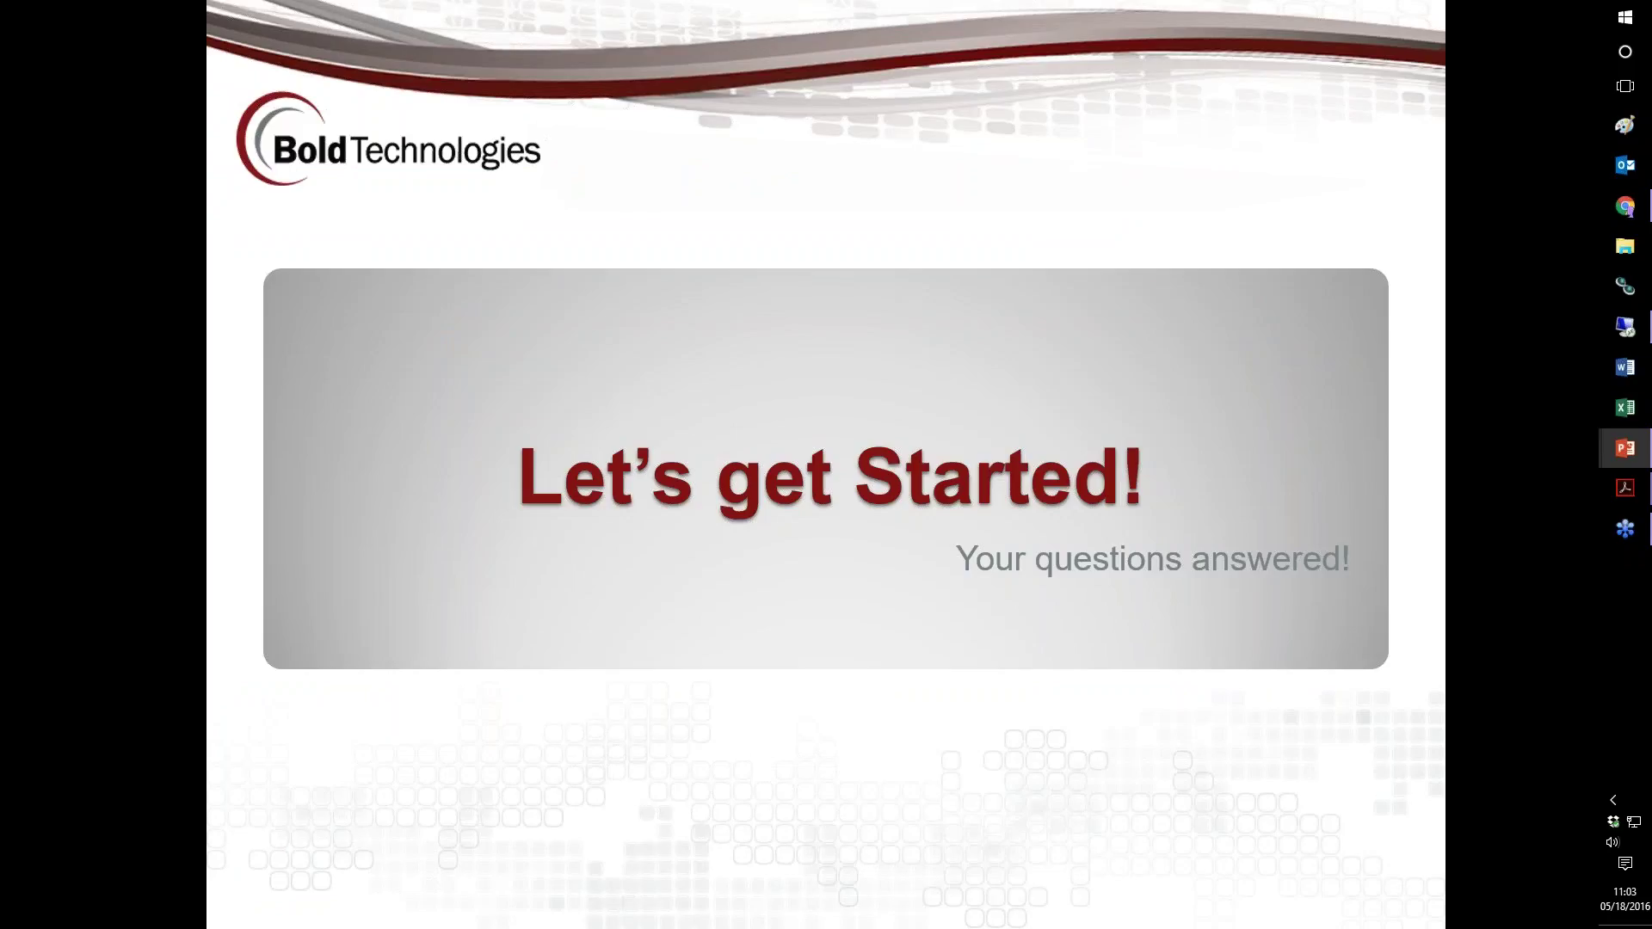
- Show the Question 1 slide and its answer on weekday versus weekend action patterns, then switch to Manitou CS
key(Right)
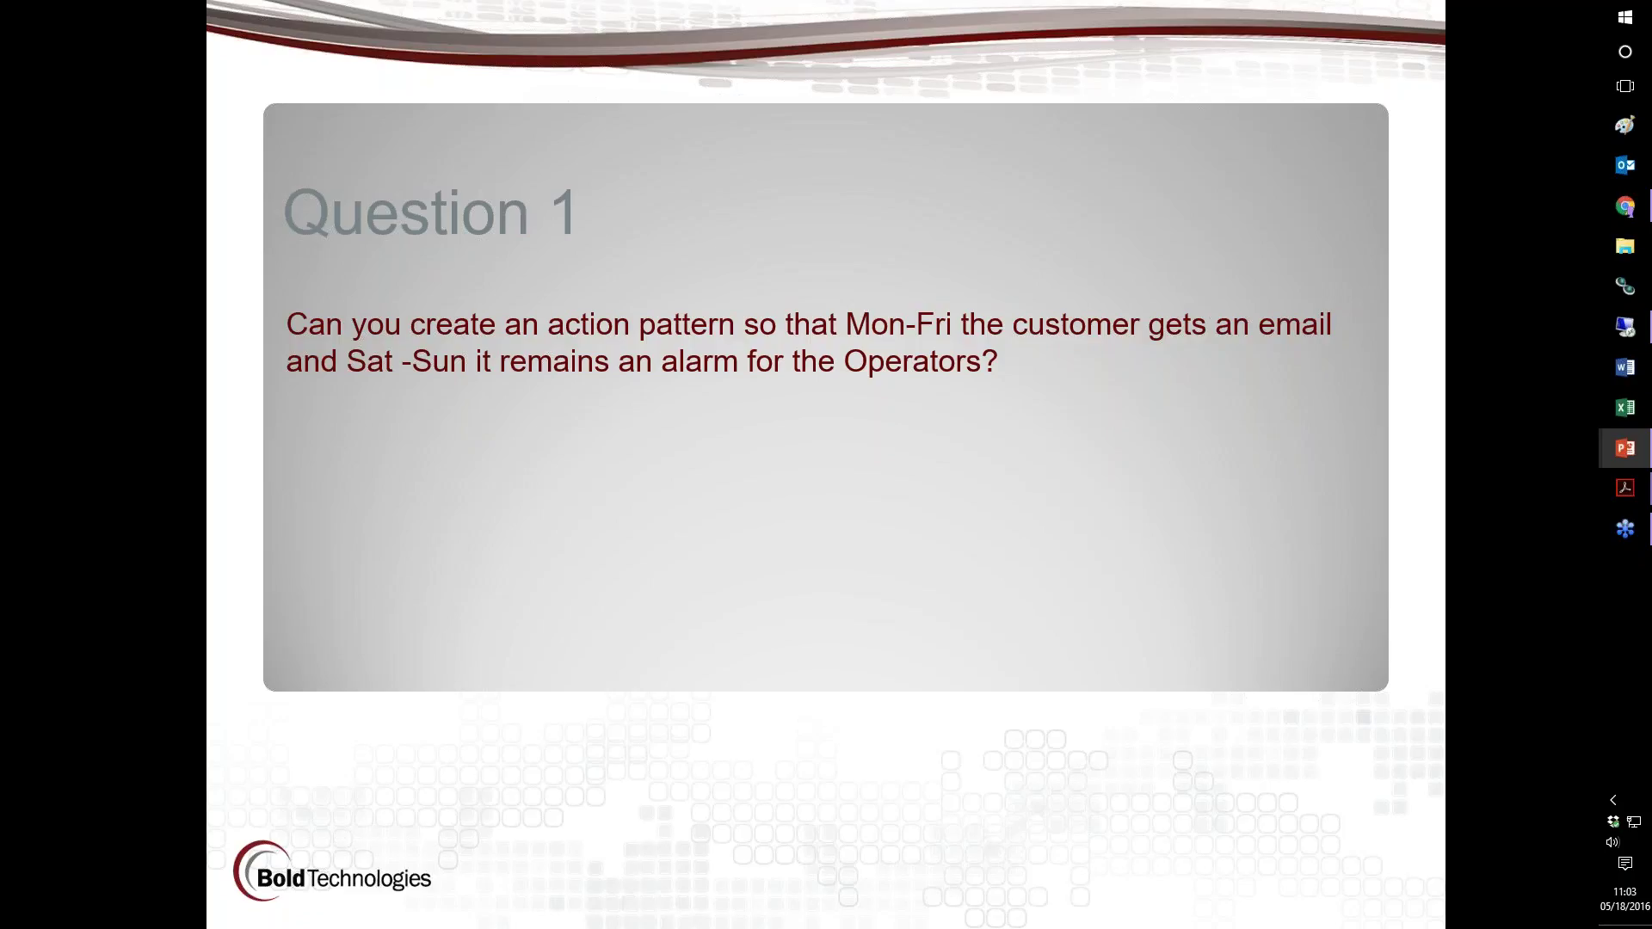
key(Right)
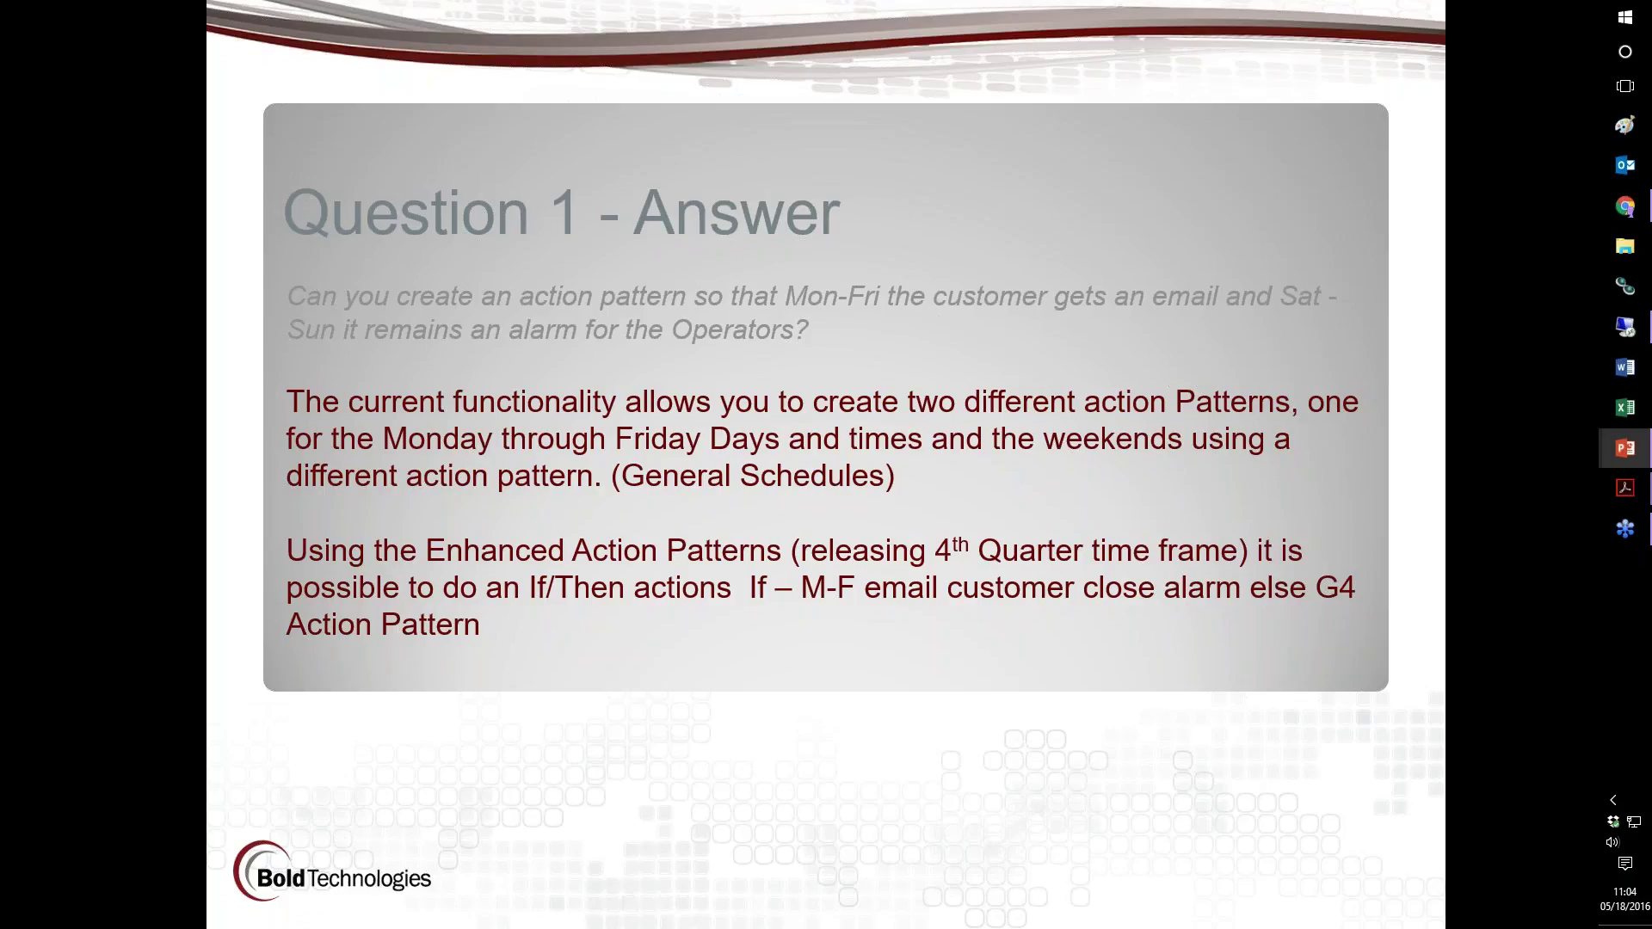
key(alt+Tab)
key(alt+Tab)
key(alt+Tab)
key(alt+Tab)
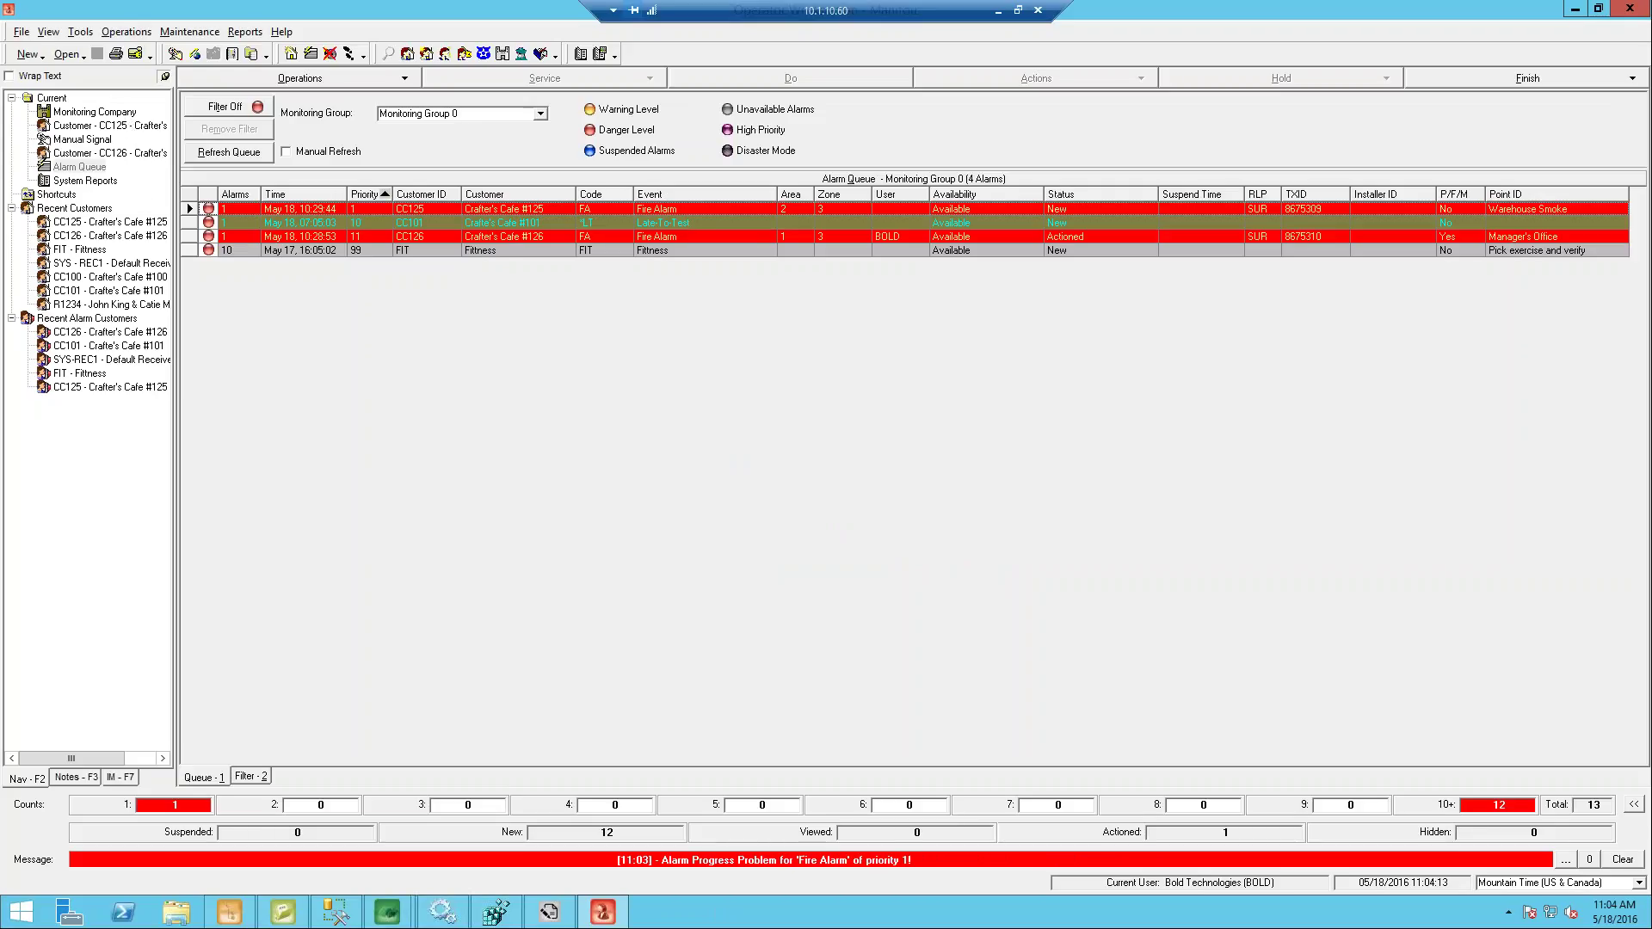
- Open customer CC125 (Crafter's Cafe #125) and view its EML schedule, Monday–Friday 00:00–23:59
click(137, 125)
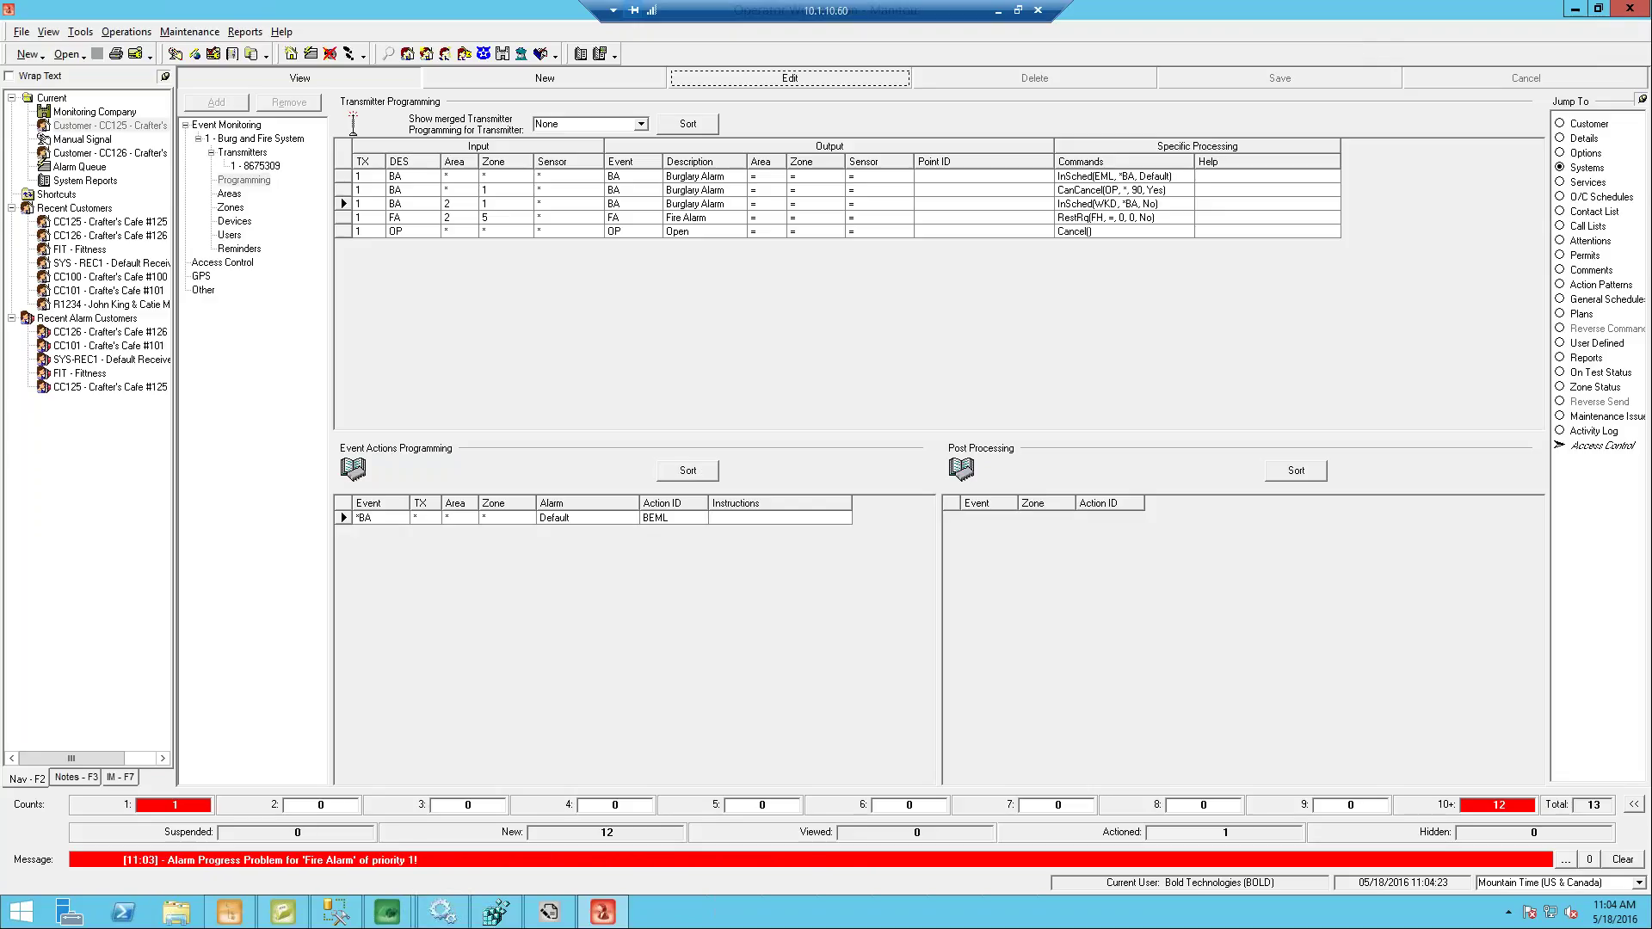
click(1601, 301)
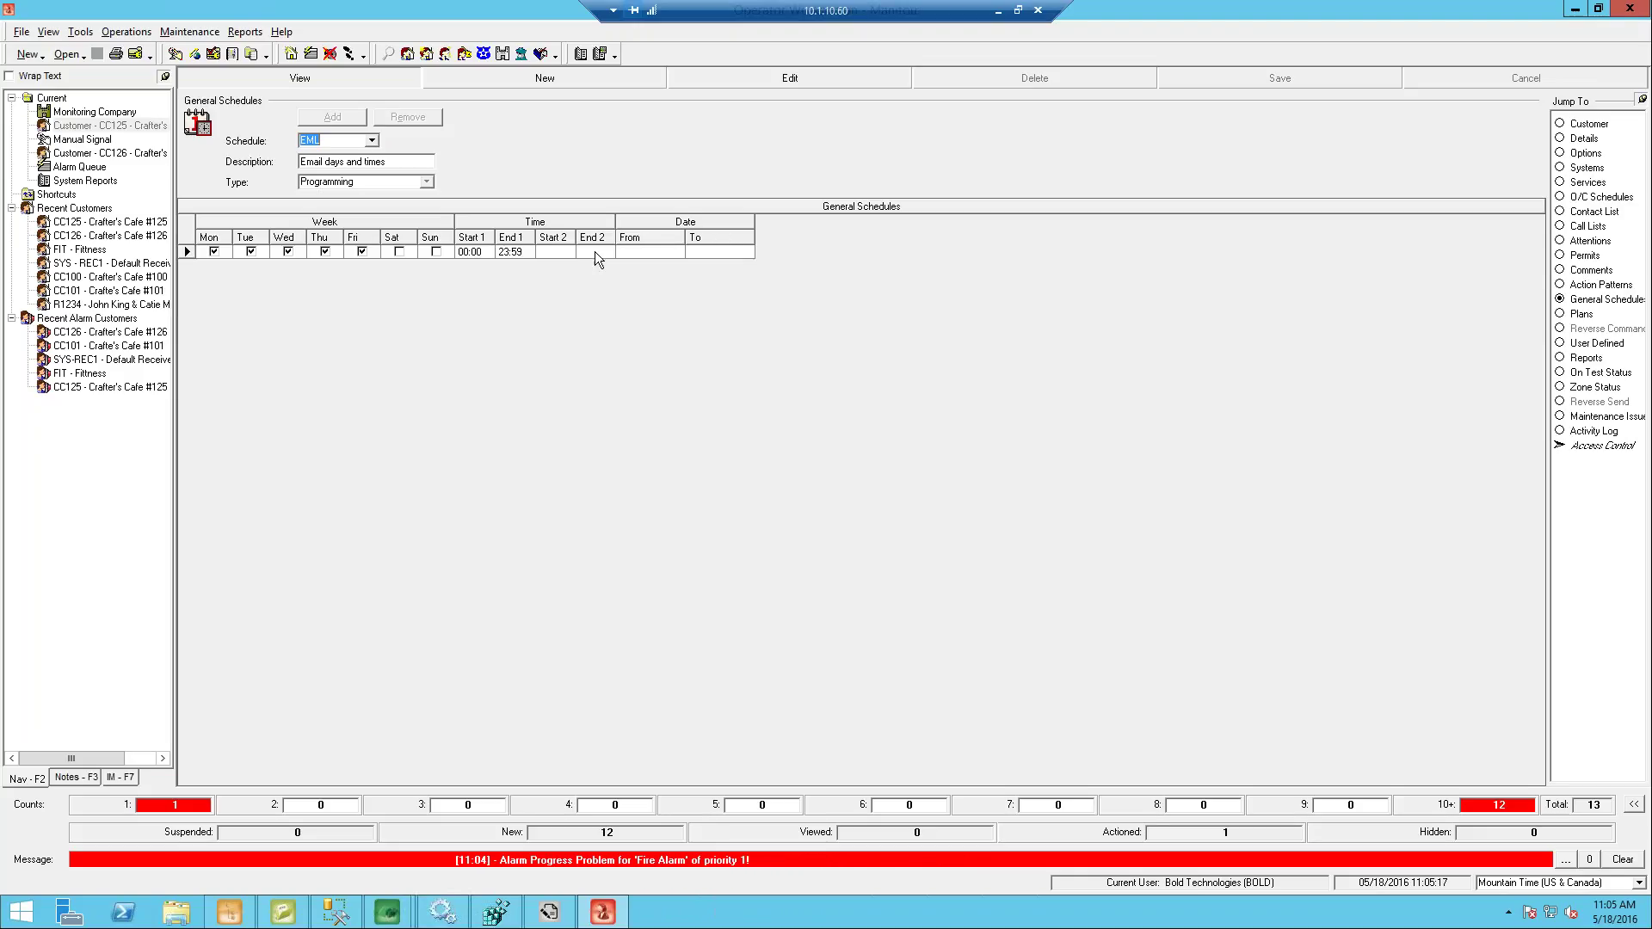
- Return to the customer's transmitter programming and select the first rule that uses the EML schedule
click(1609, 168)
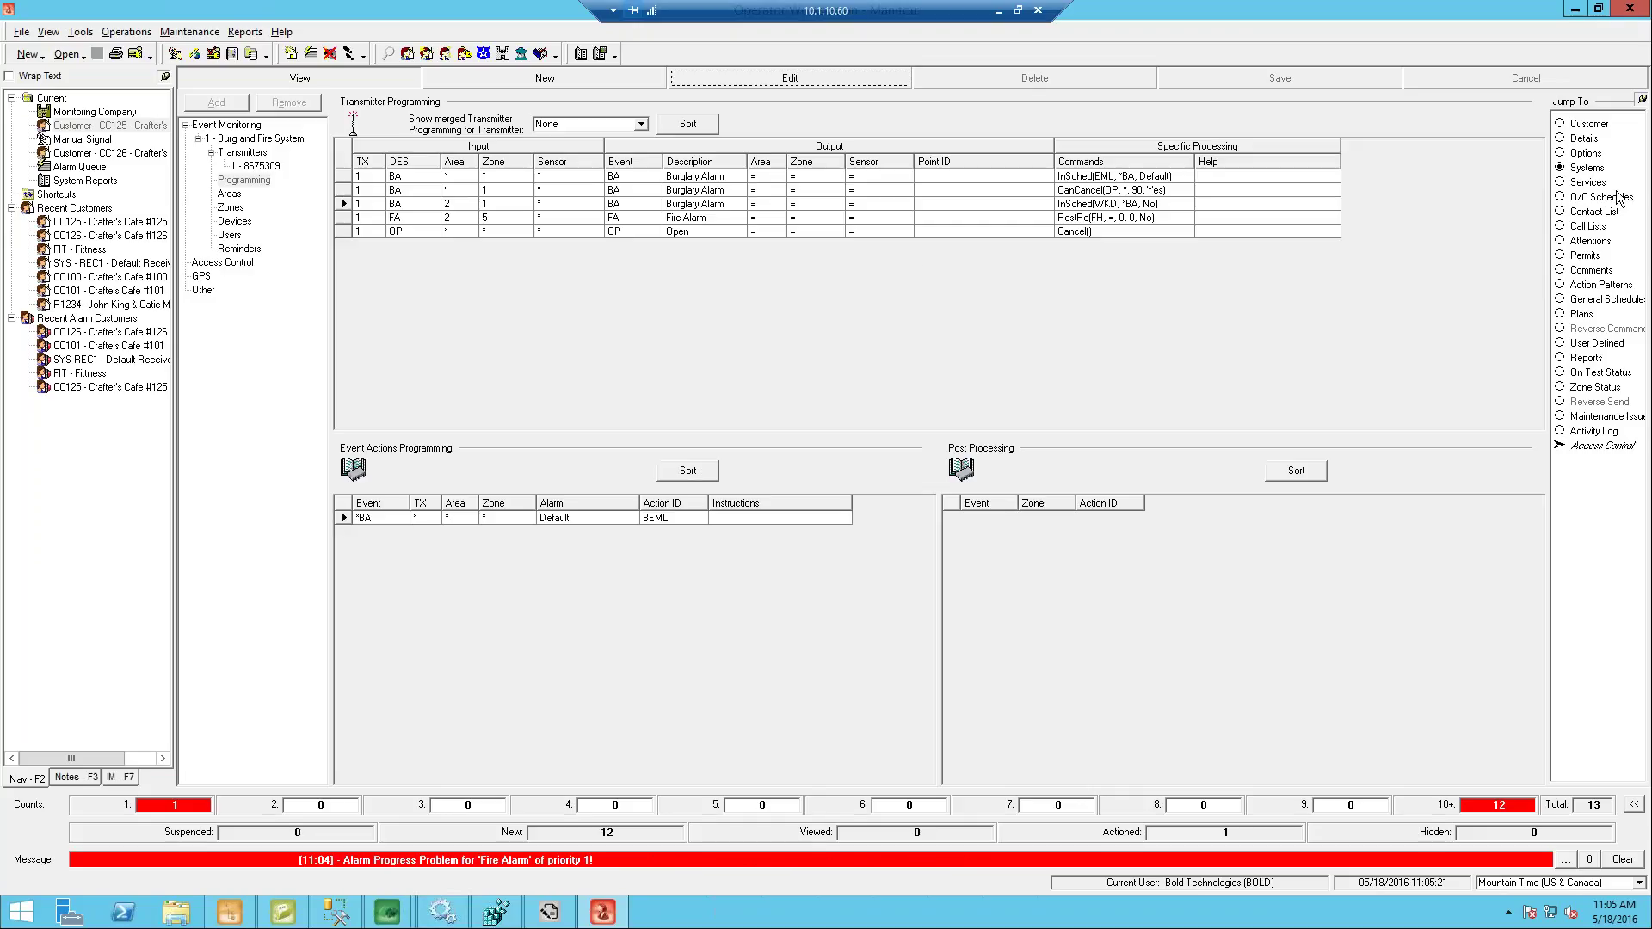
click(415, 180)
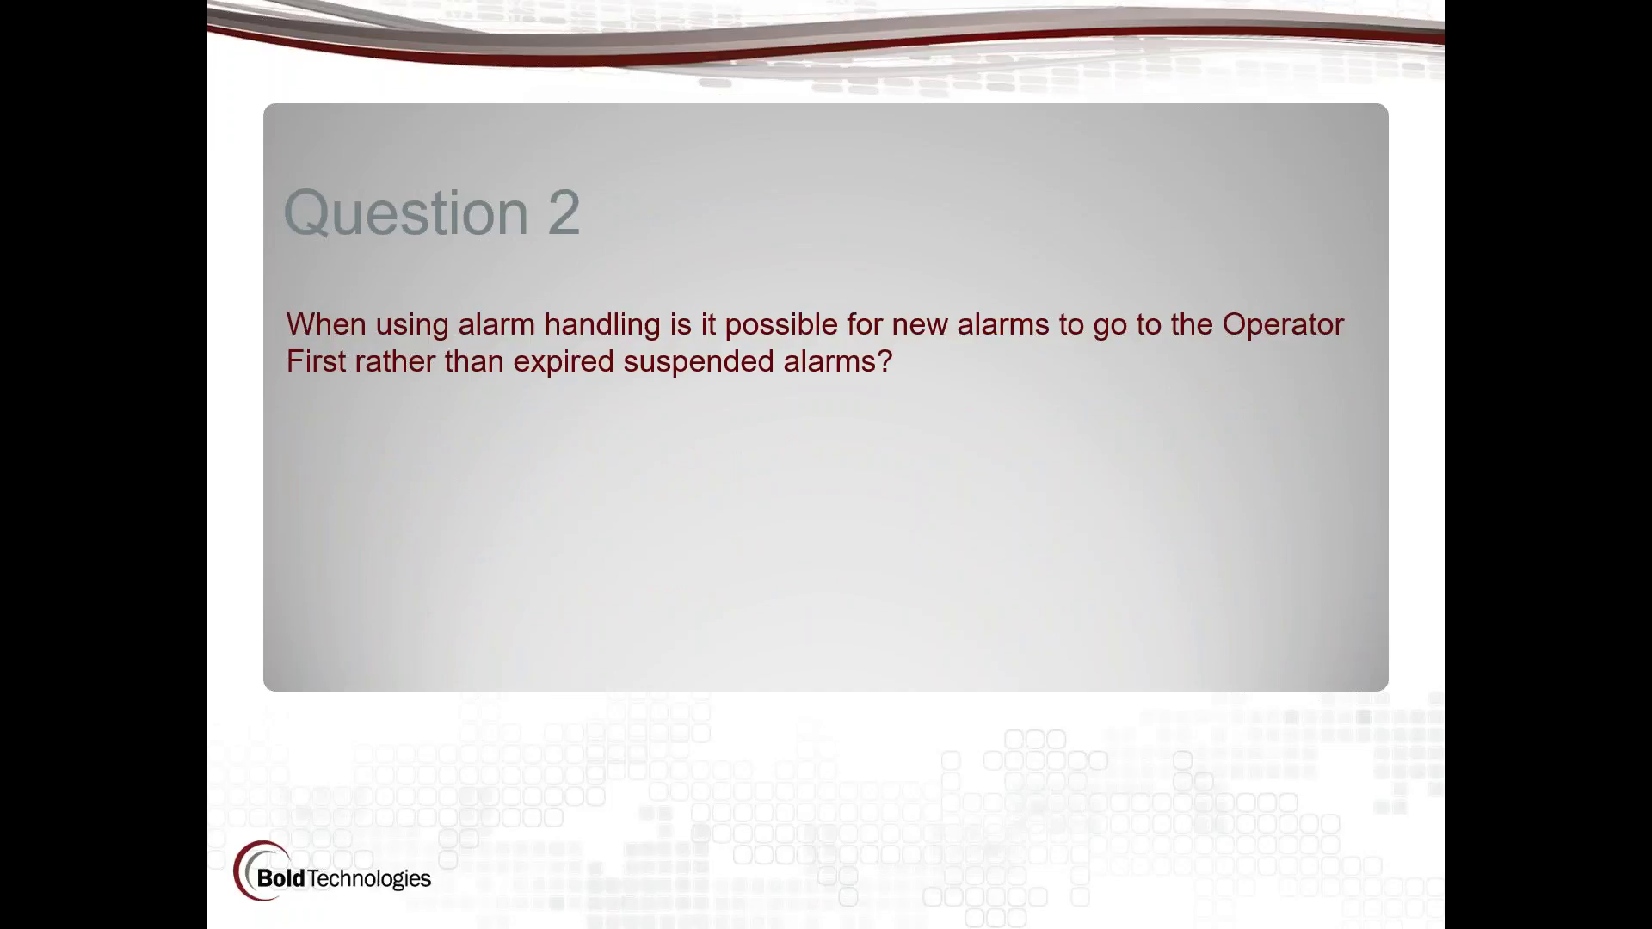
- Reveal the Question 2 answer on lowering suspended alarms' priority, then switch back to Manitou CS
key(Right)
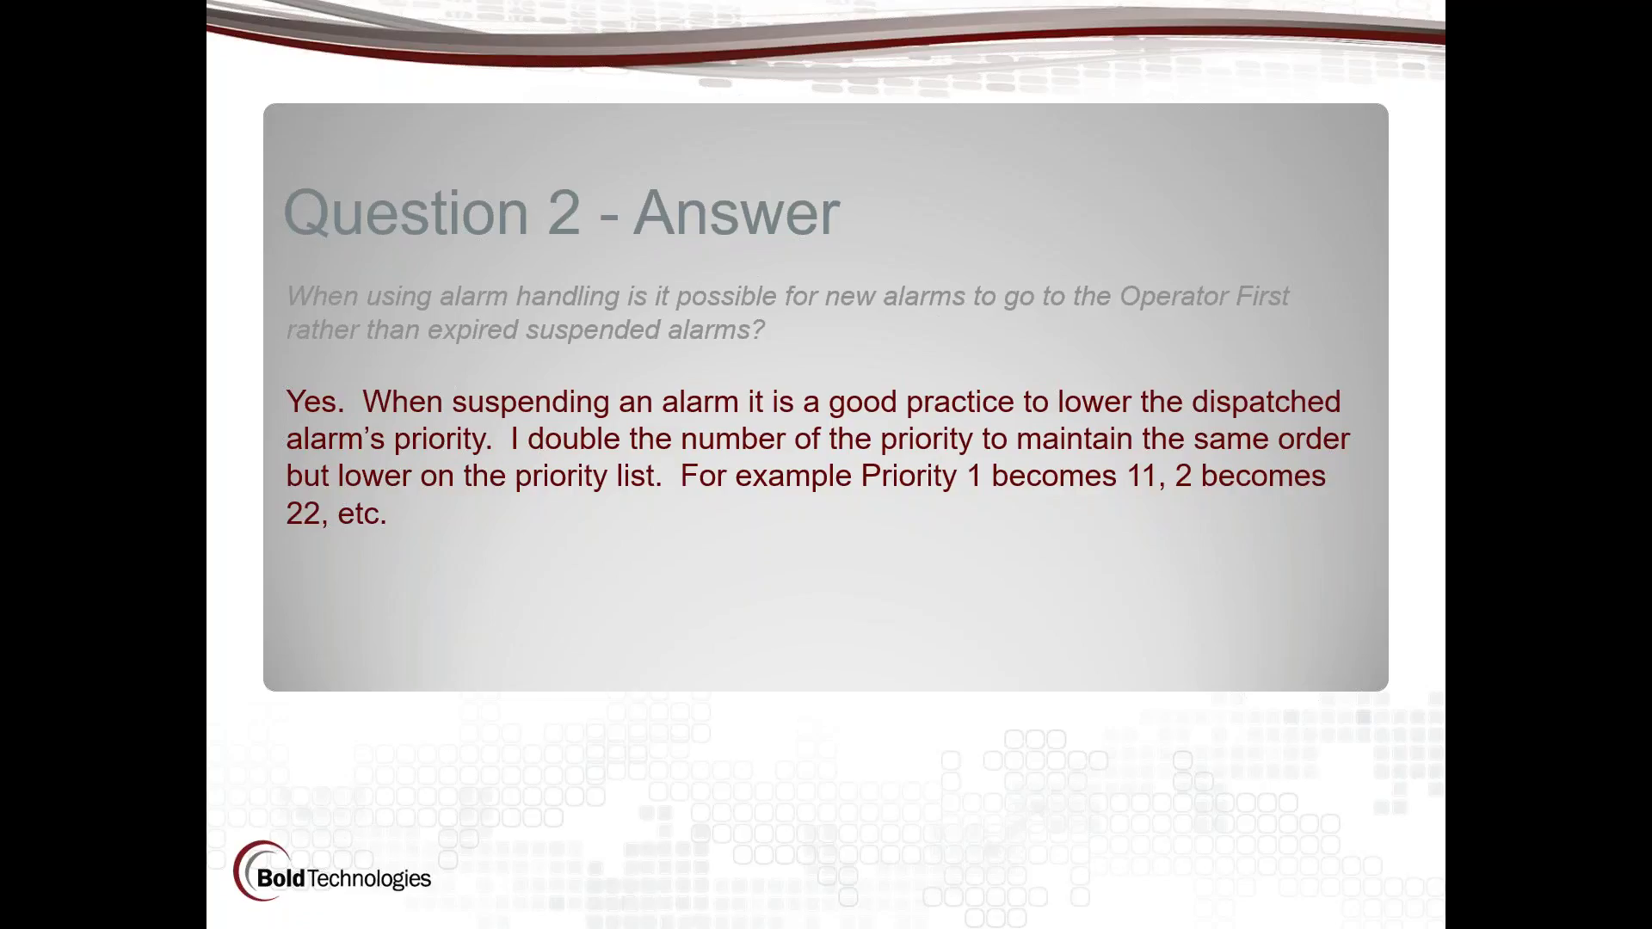
key(alt+Tab)
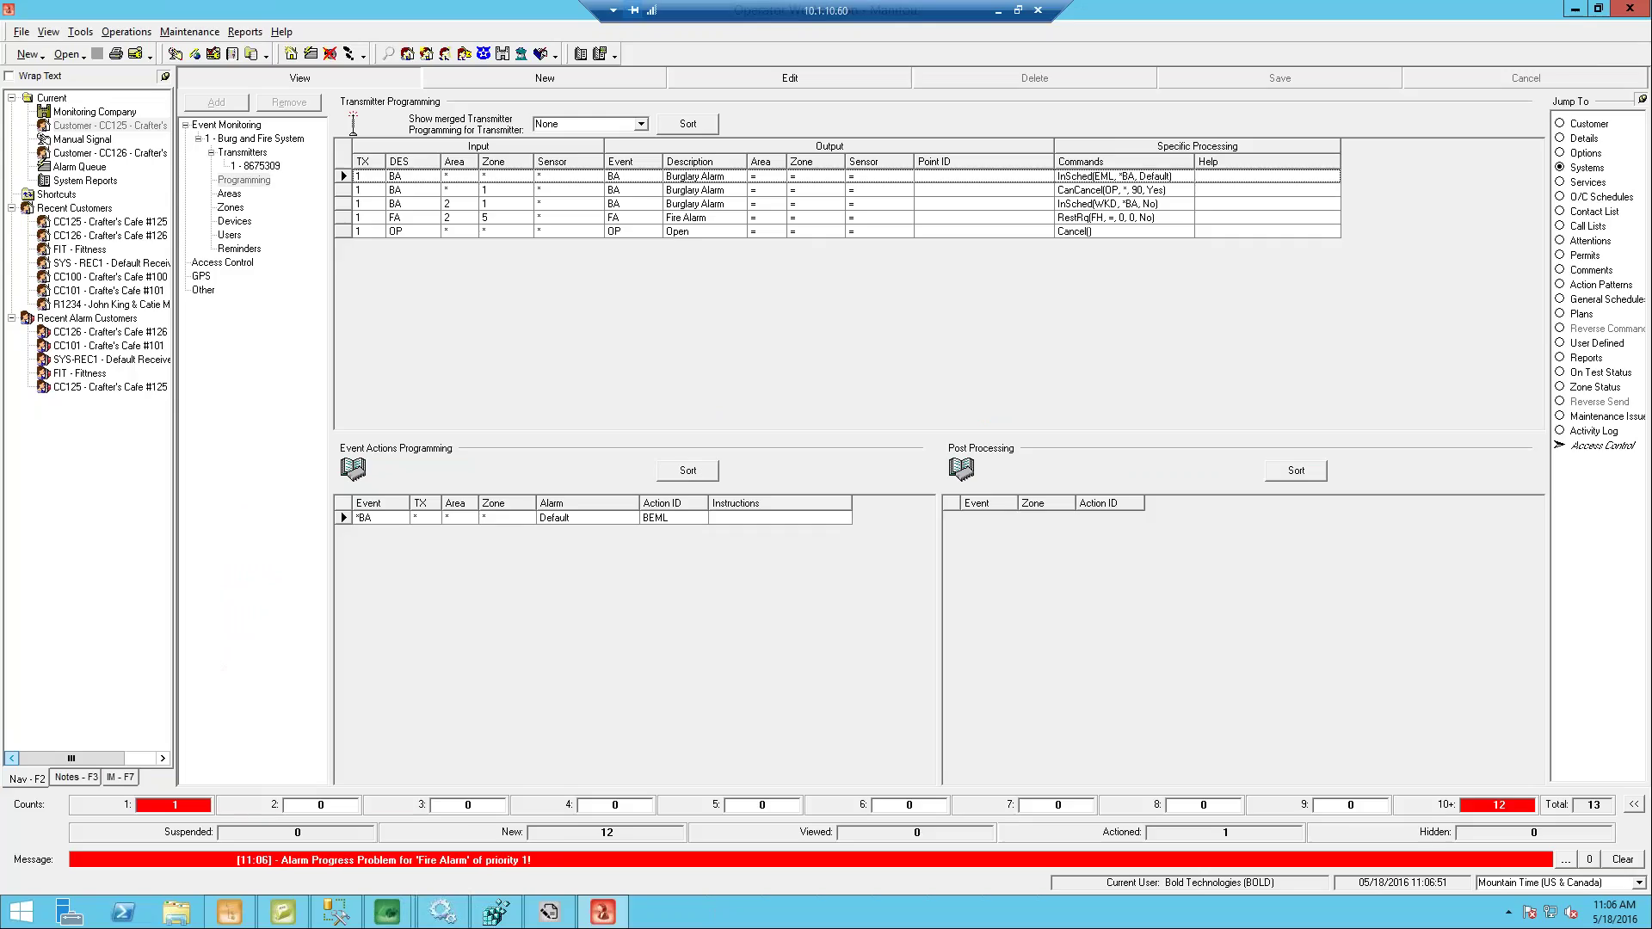
- From the alarm queue, open the priority 1 Fire Alarm for Crafter's Cafe #125
click(95, 169)
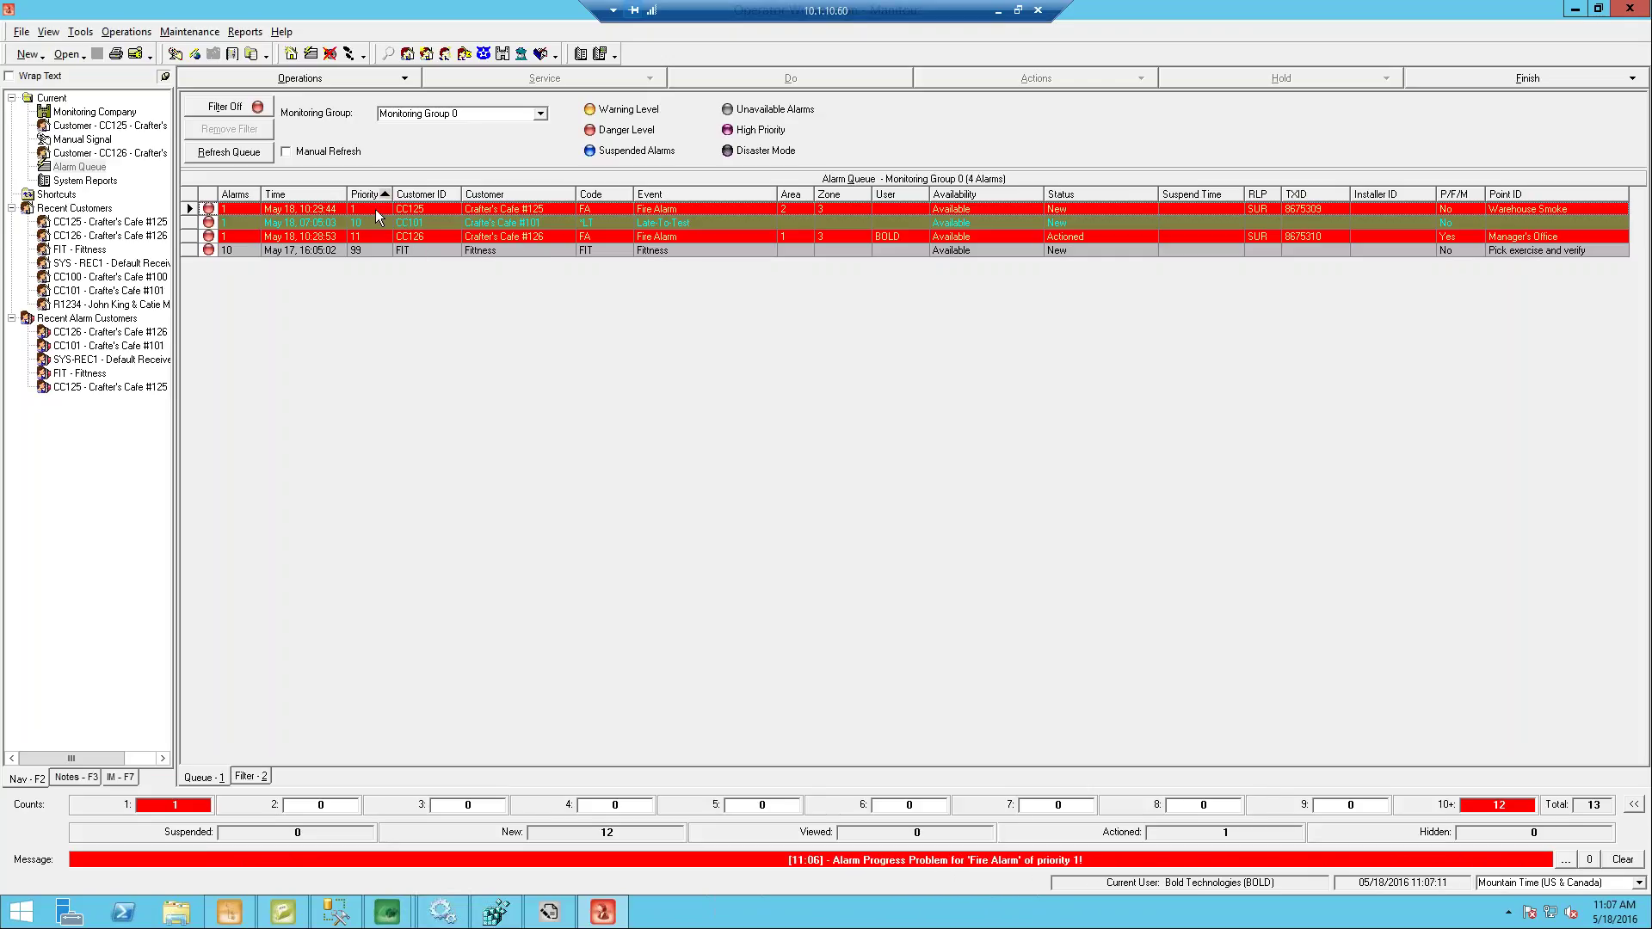
double_click(284, 210)
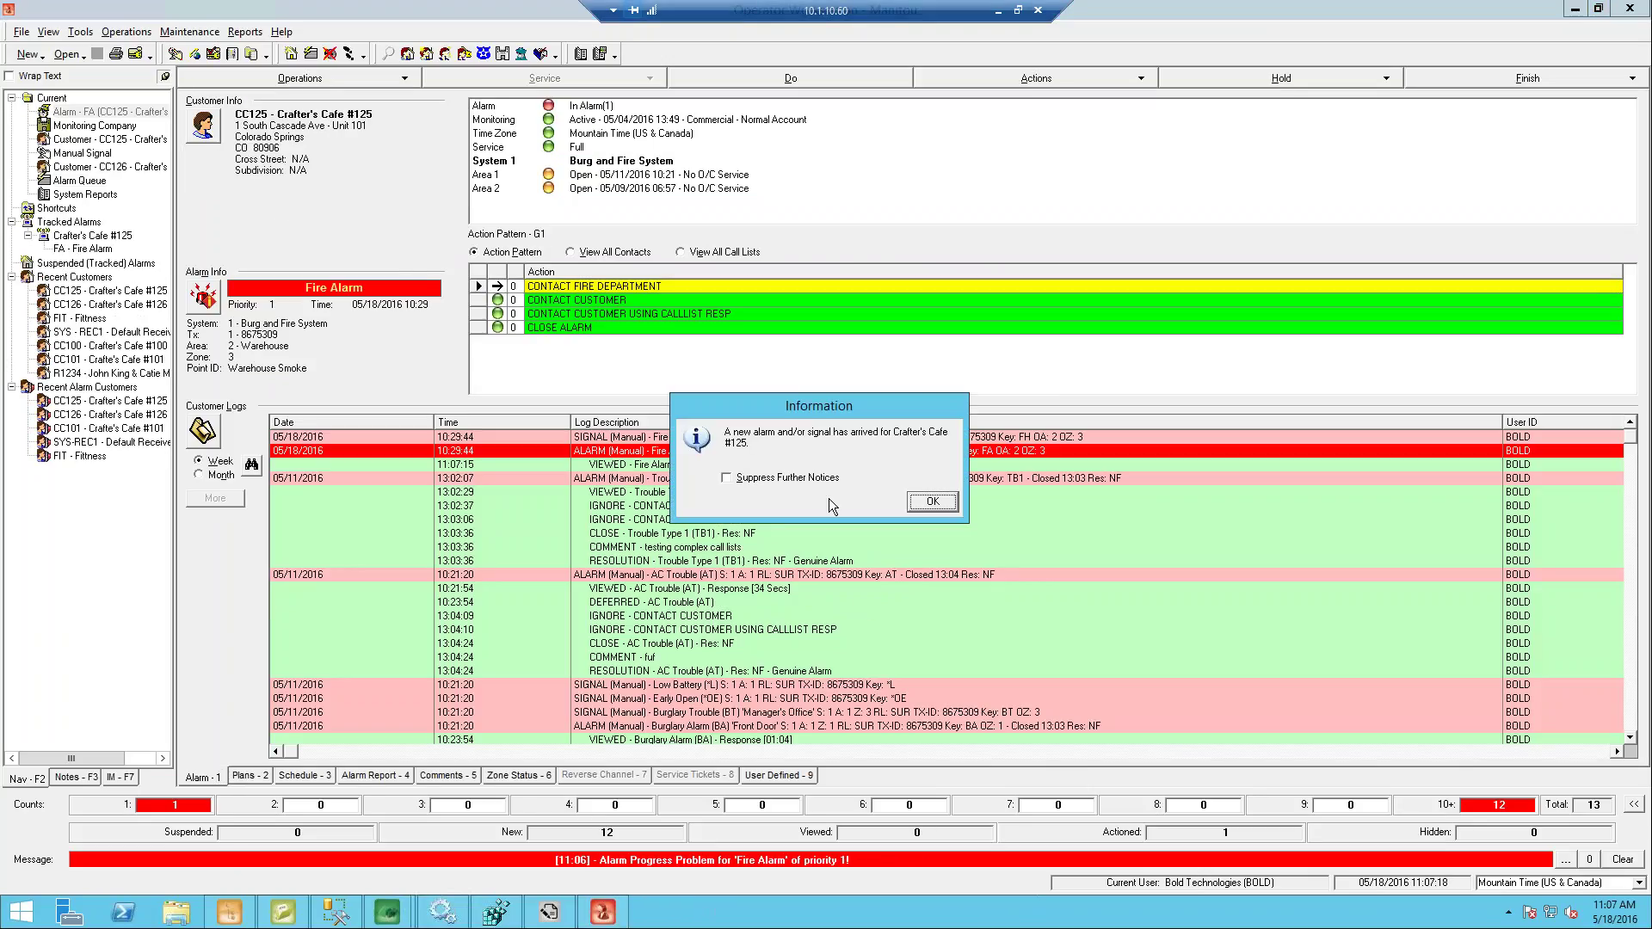
- Log the Colorado Springs Fire Department as contacted and dispatched, entering a name/ID and incident number
click(943, 504)
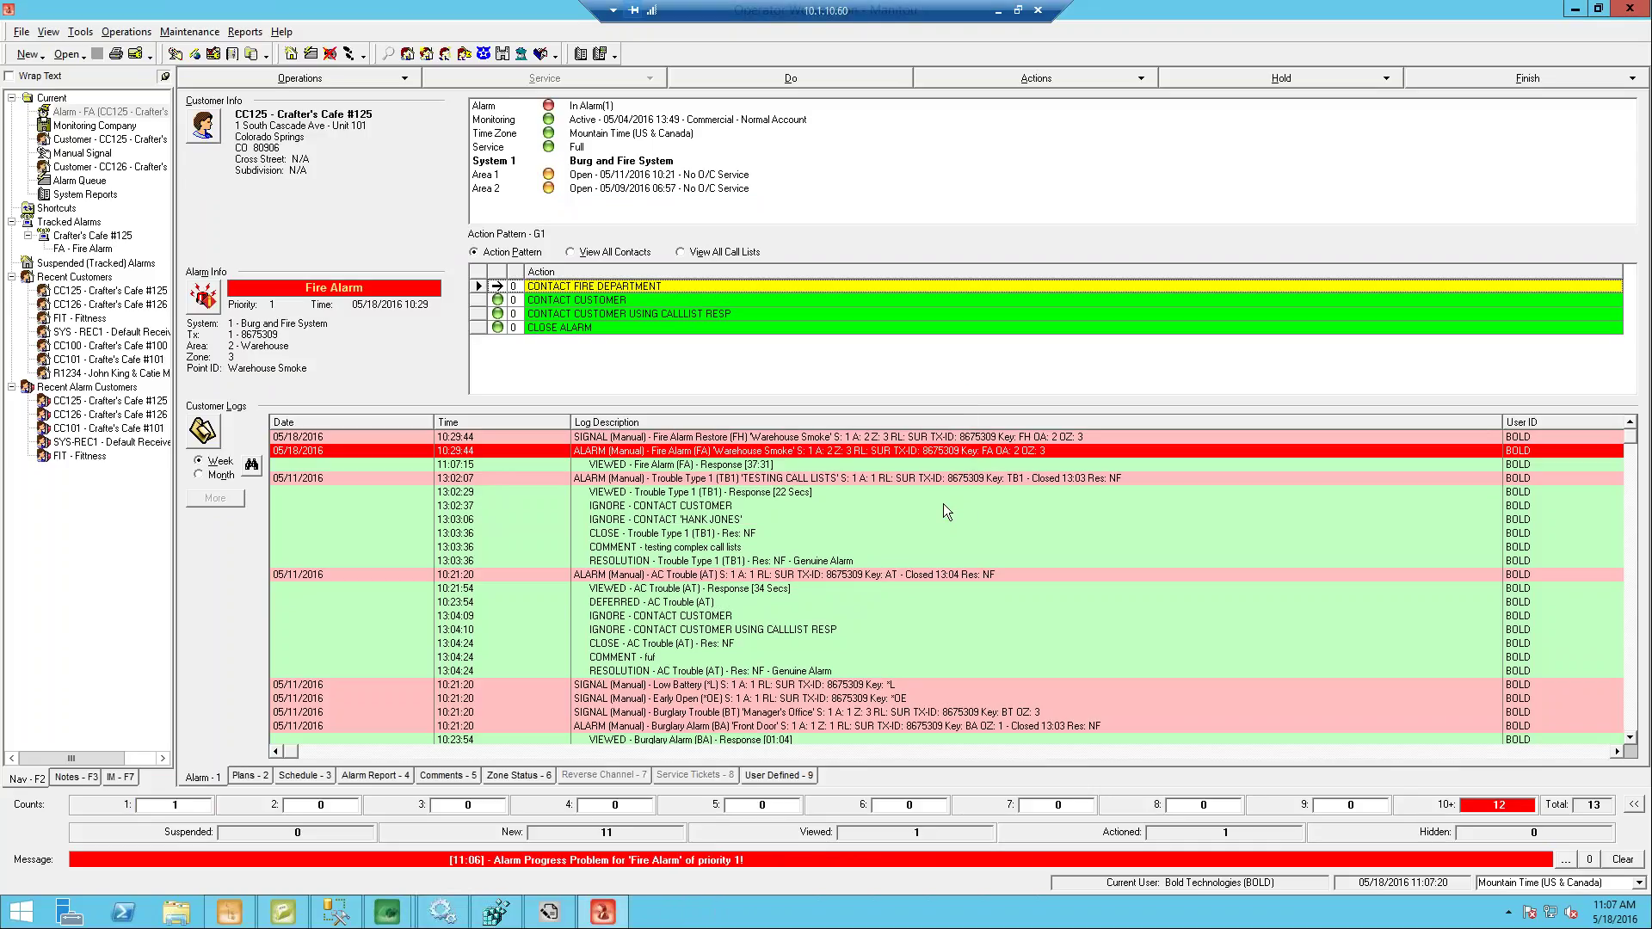
key(Return)
key(Return)
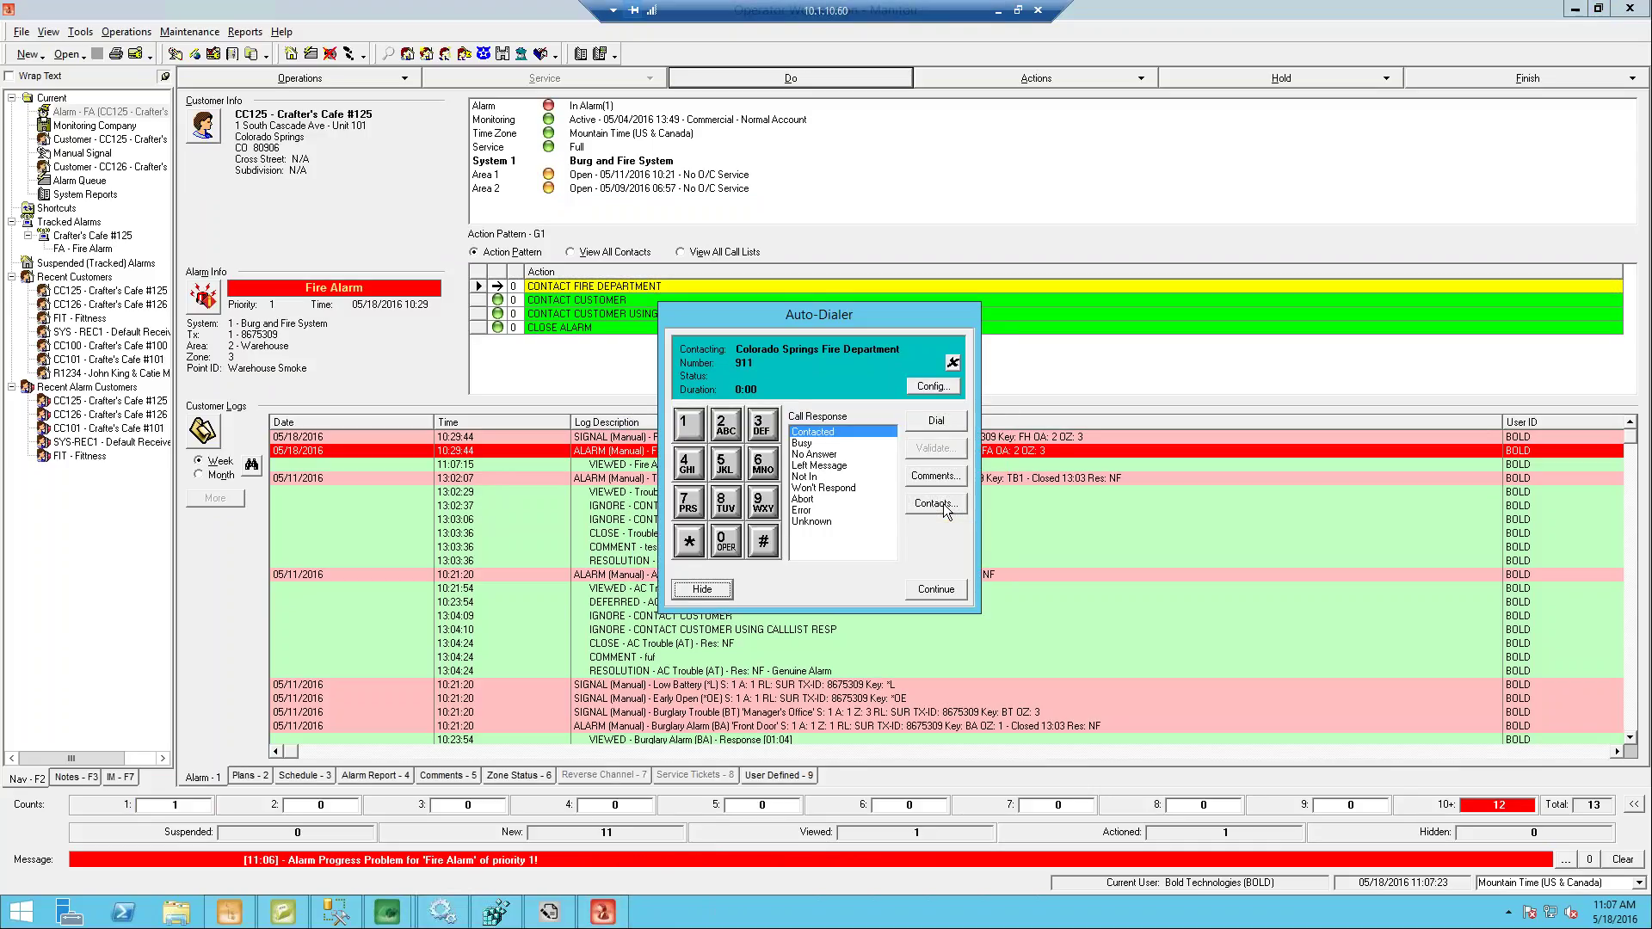
key(Return)
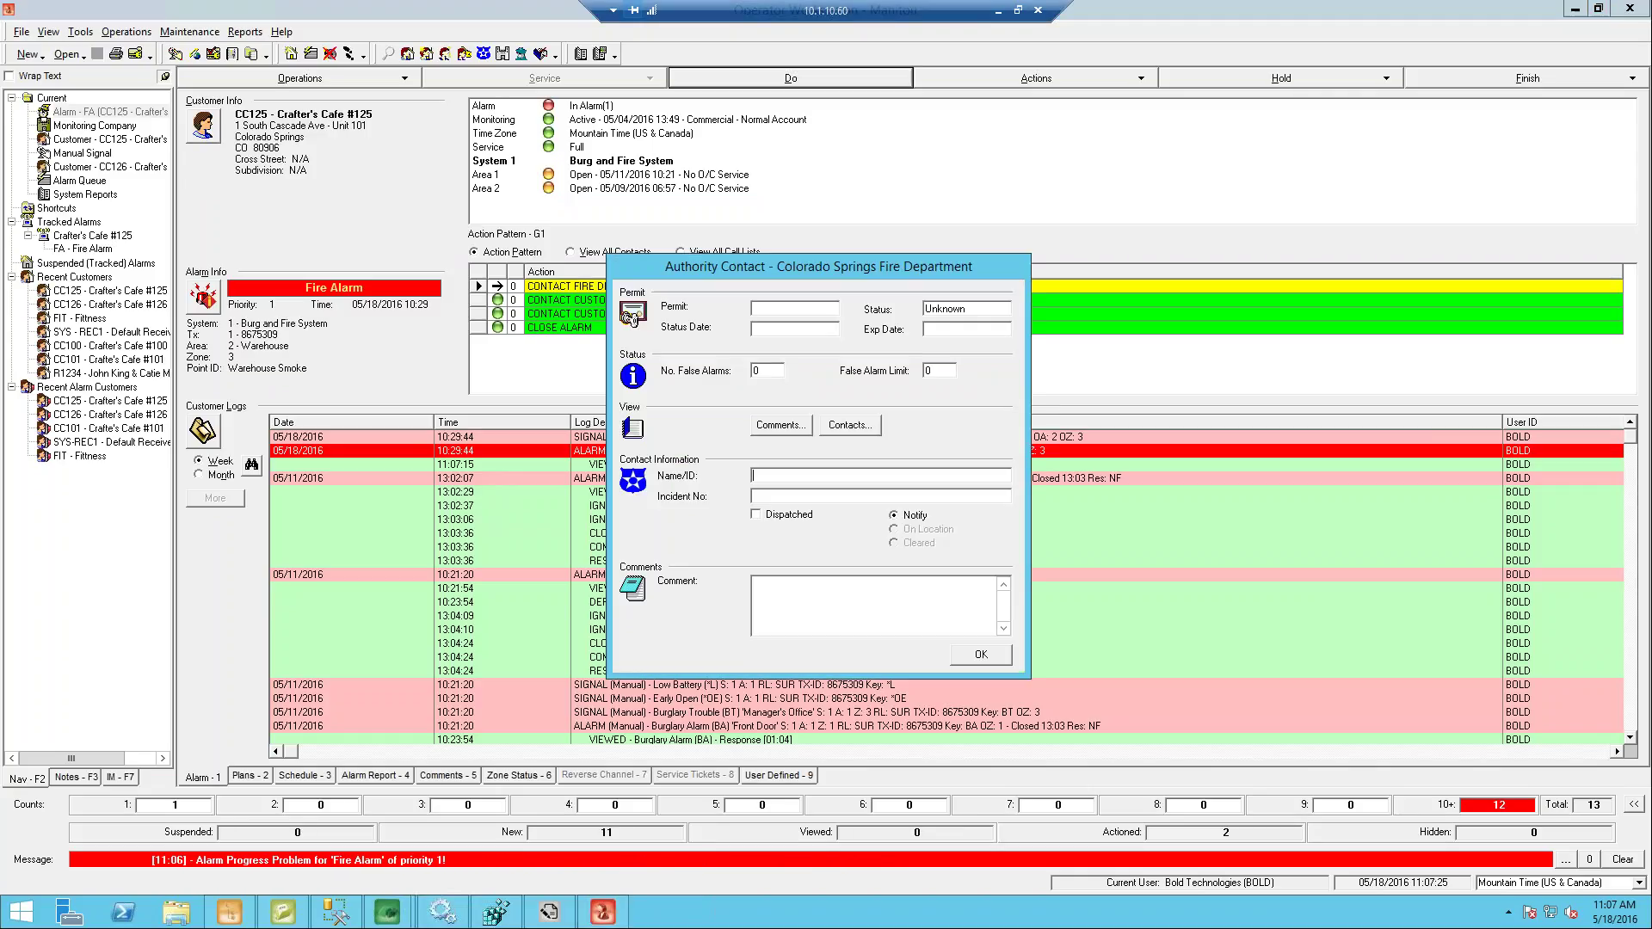
text(sodfosind)
key(Tab)
text(dogind)
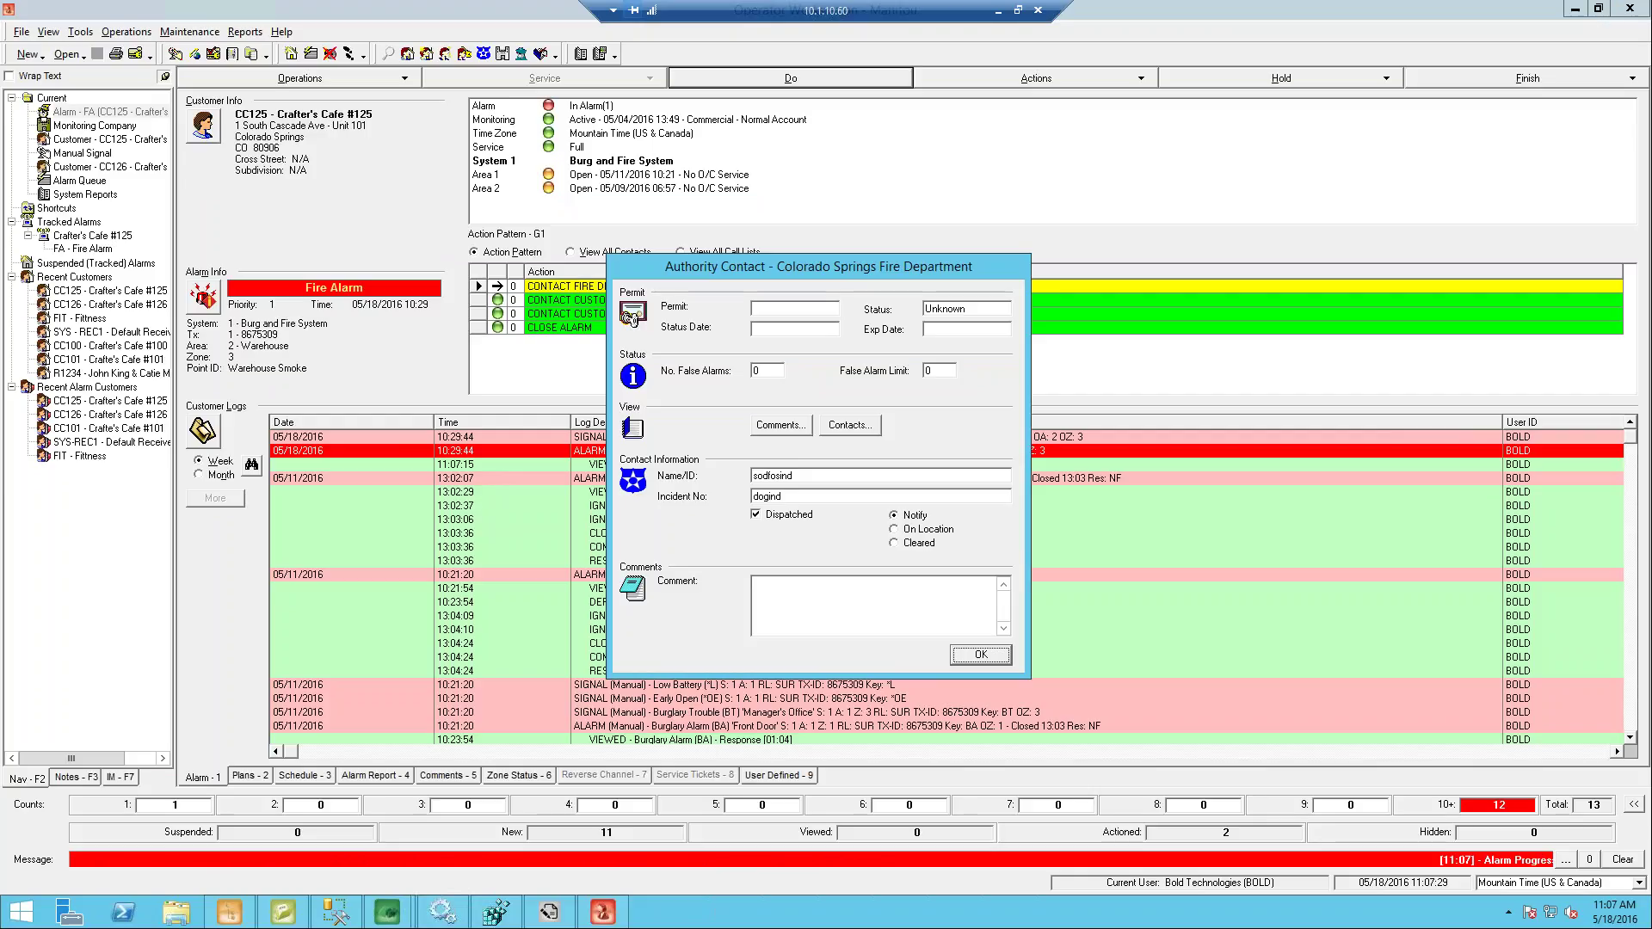
key(Return)
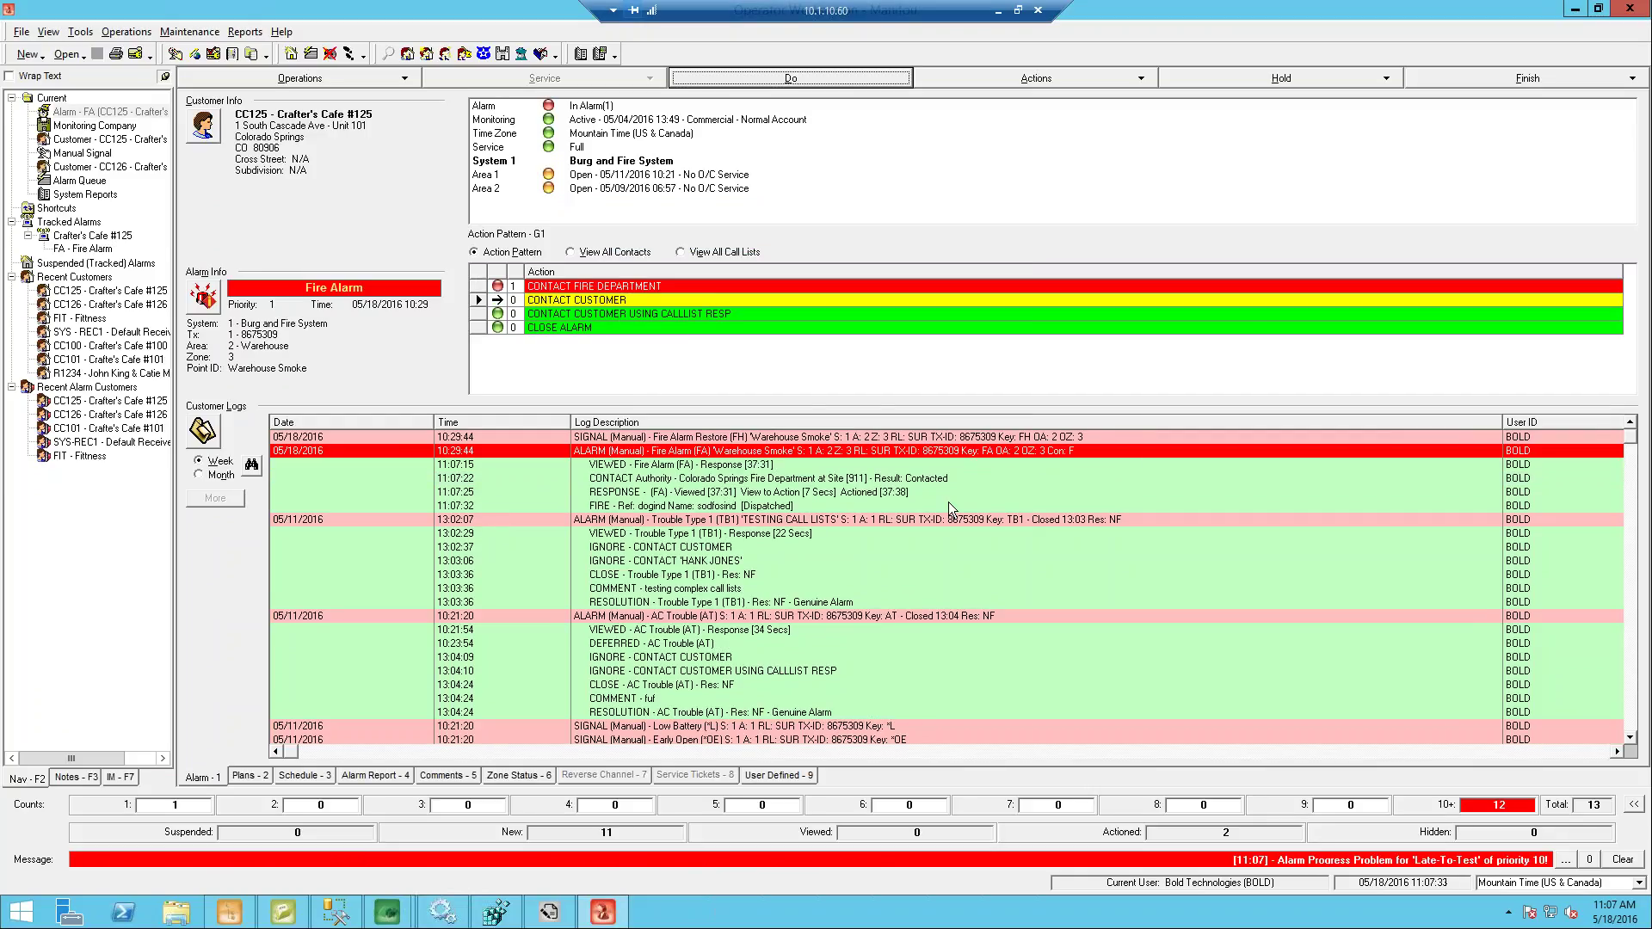
key(alt+h)
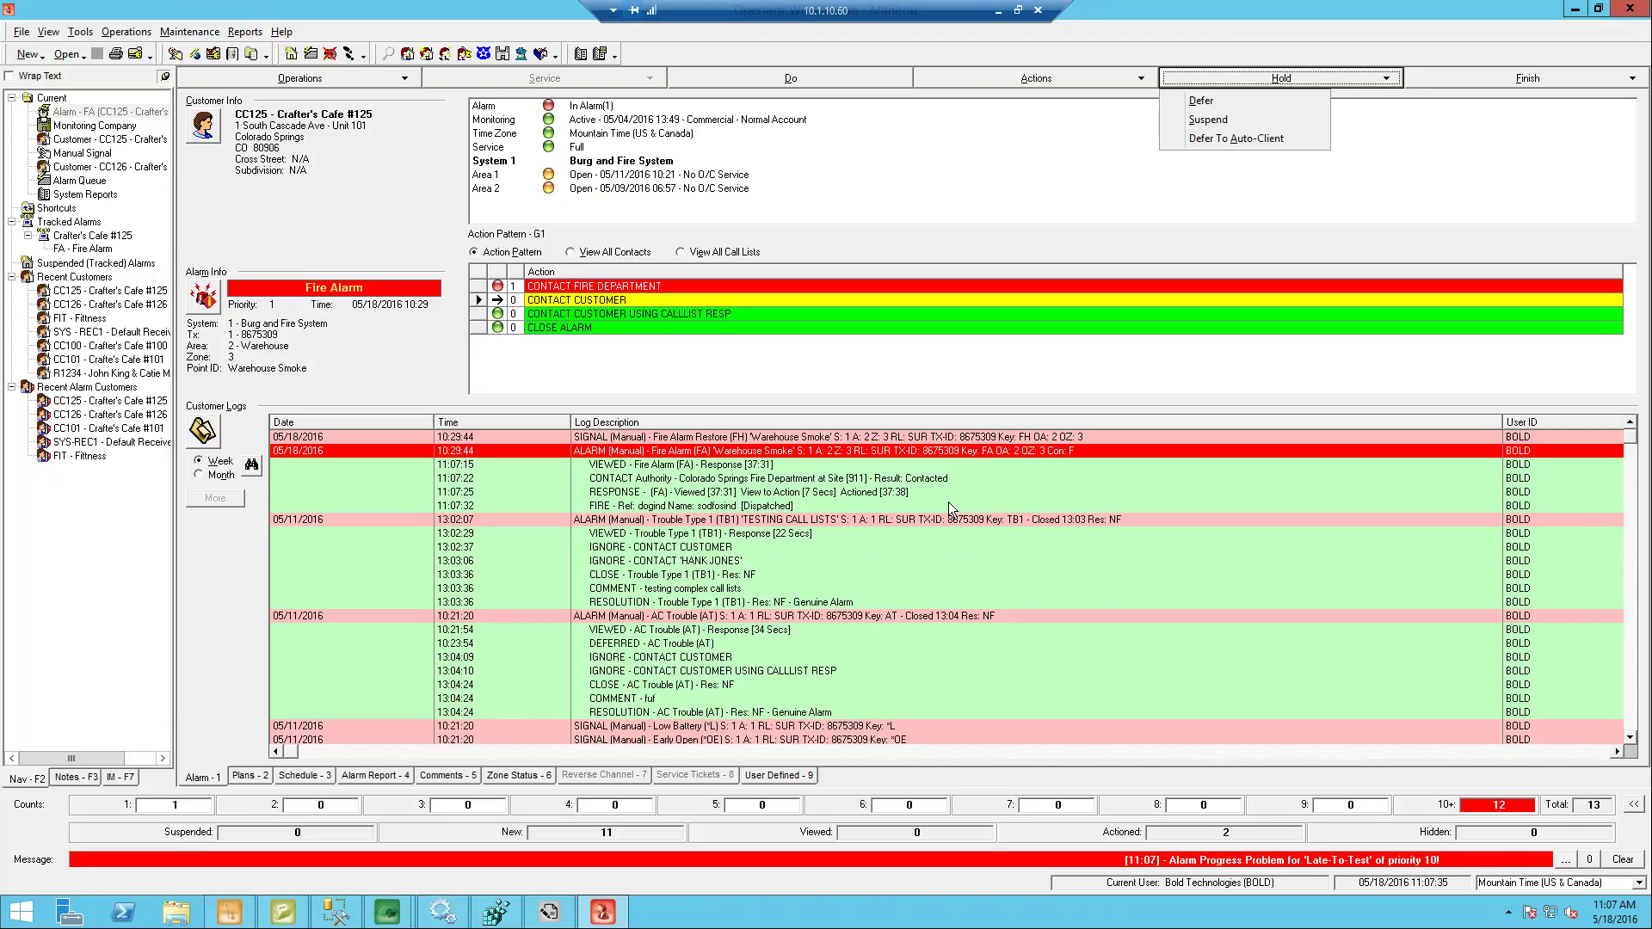
- Suspend the fire alarm at priority 11, answer the tracking prompt, then show the Question 3 slide
key(s)
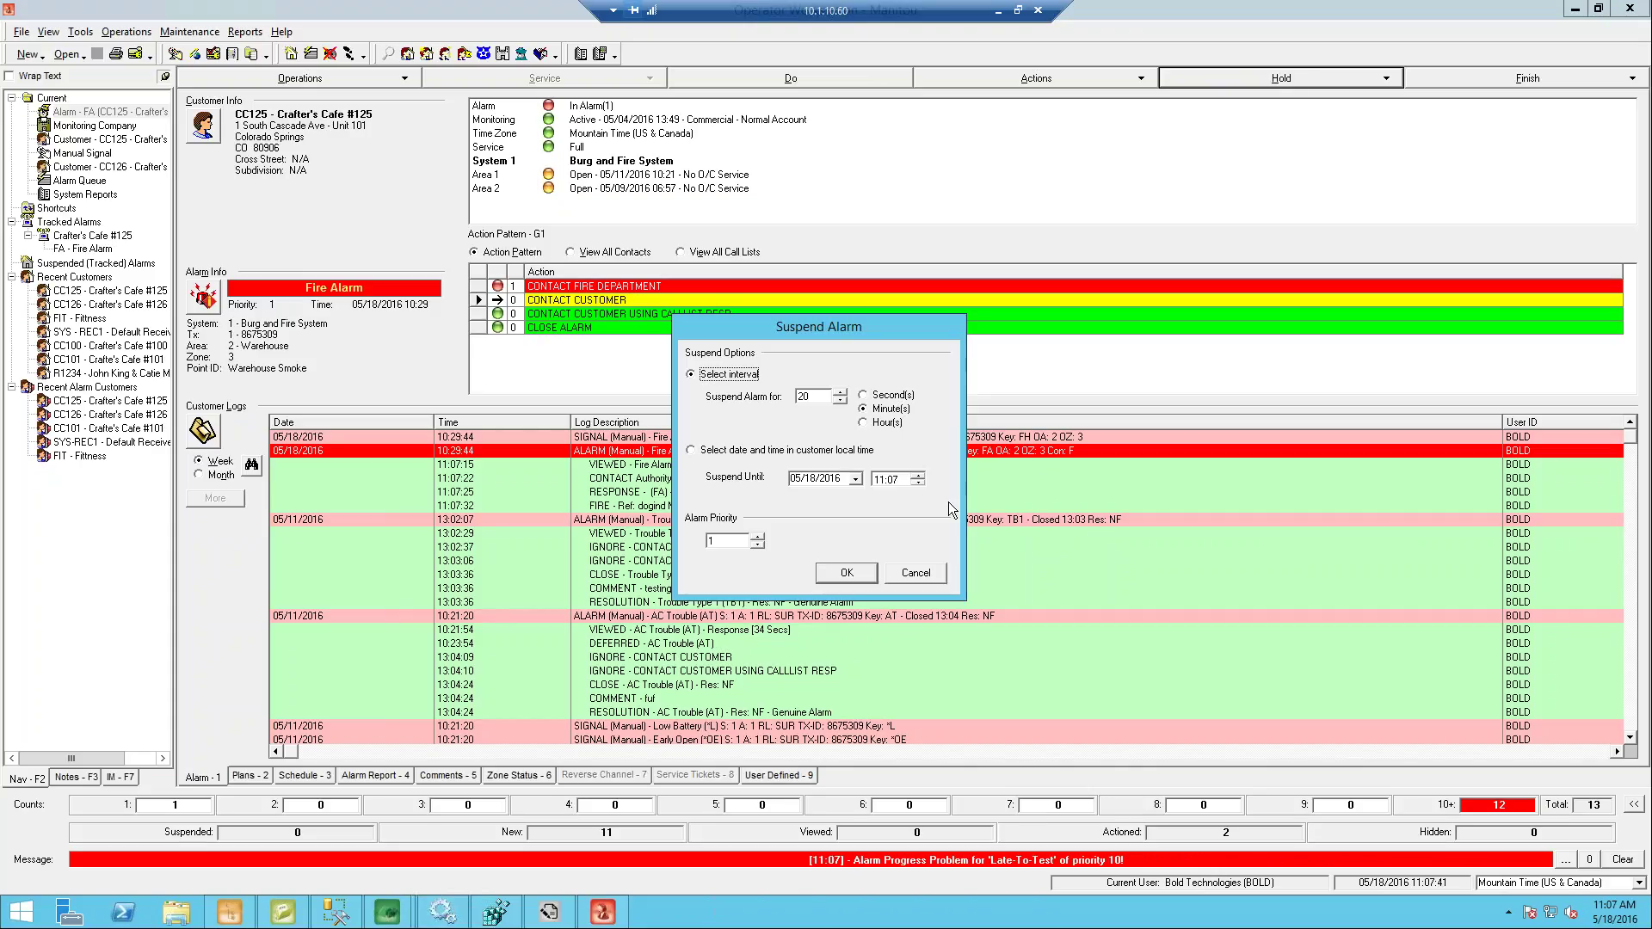
key(Tab)
key(Tab)
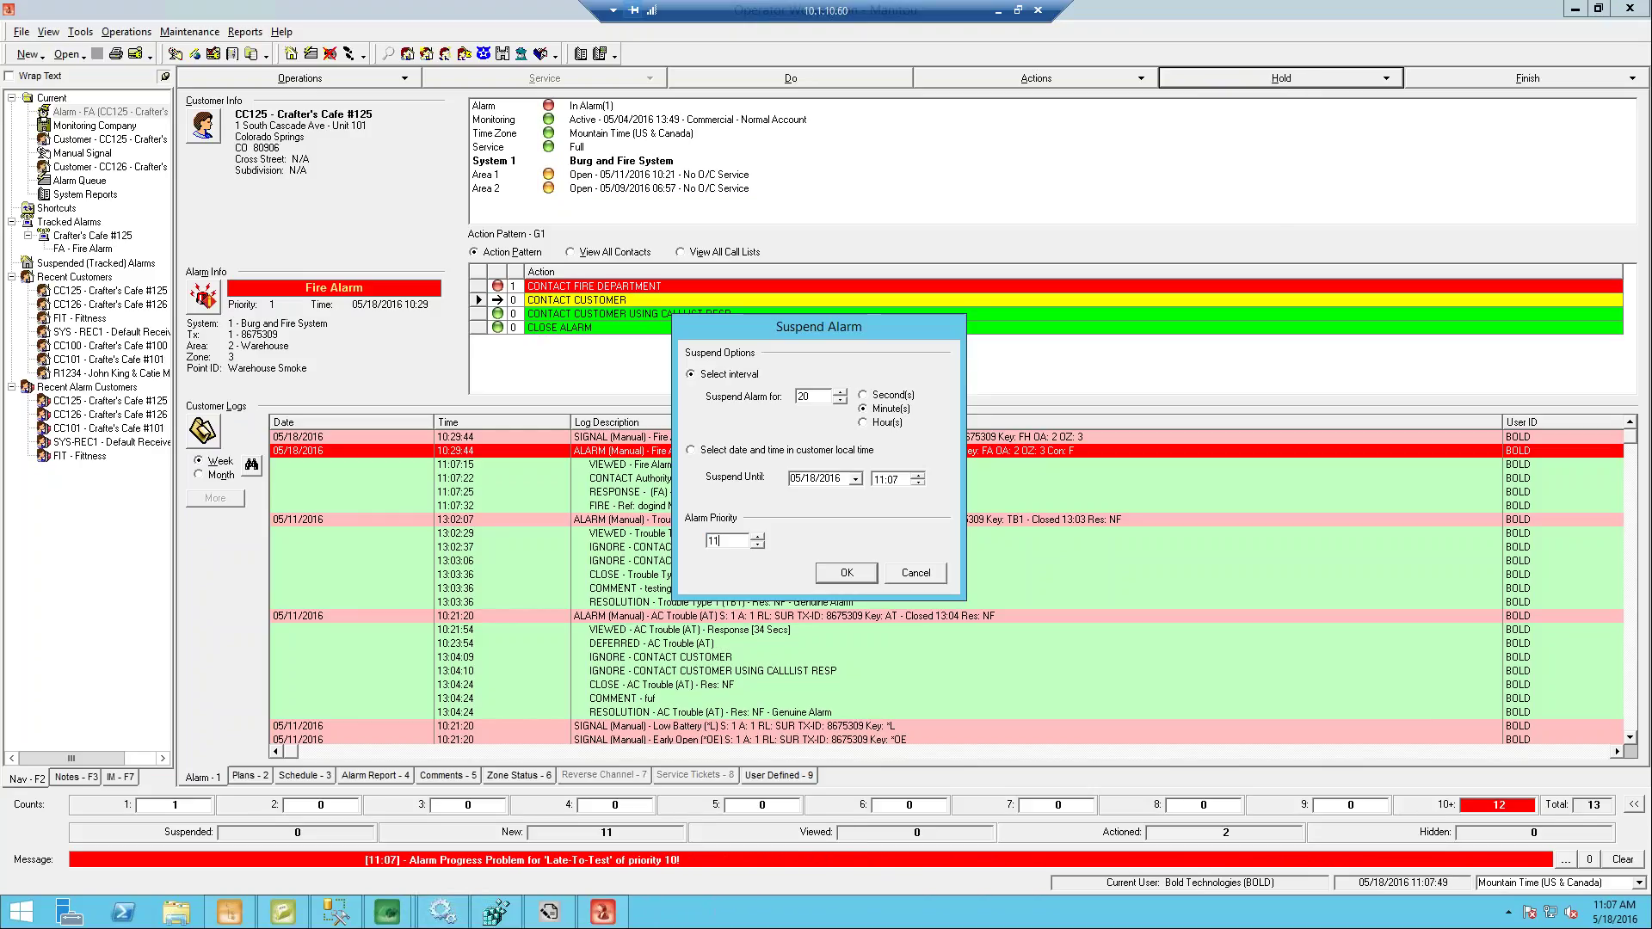
key(Return)
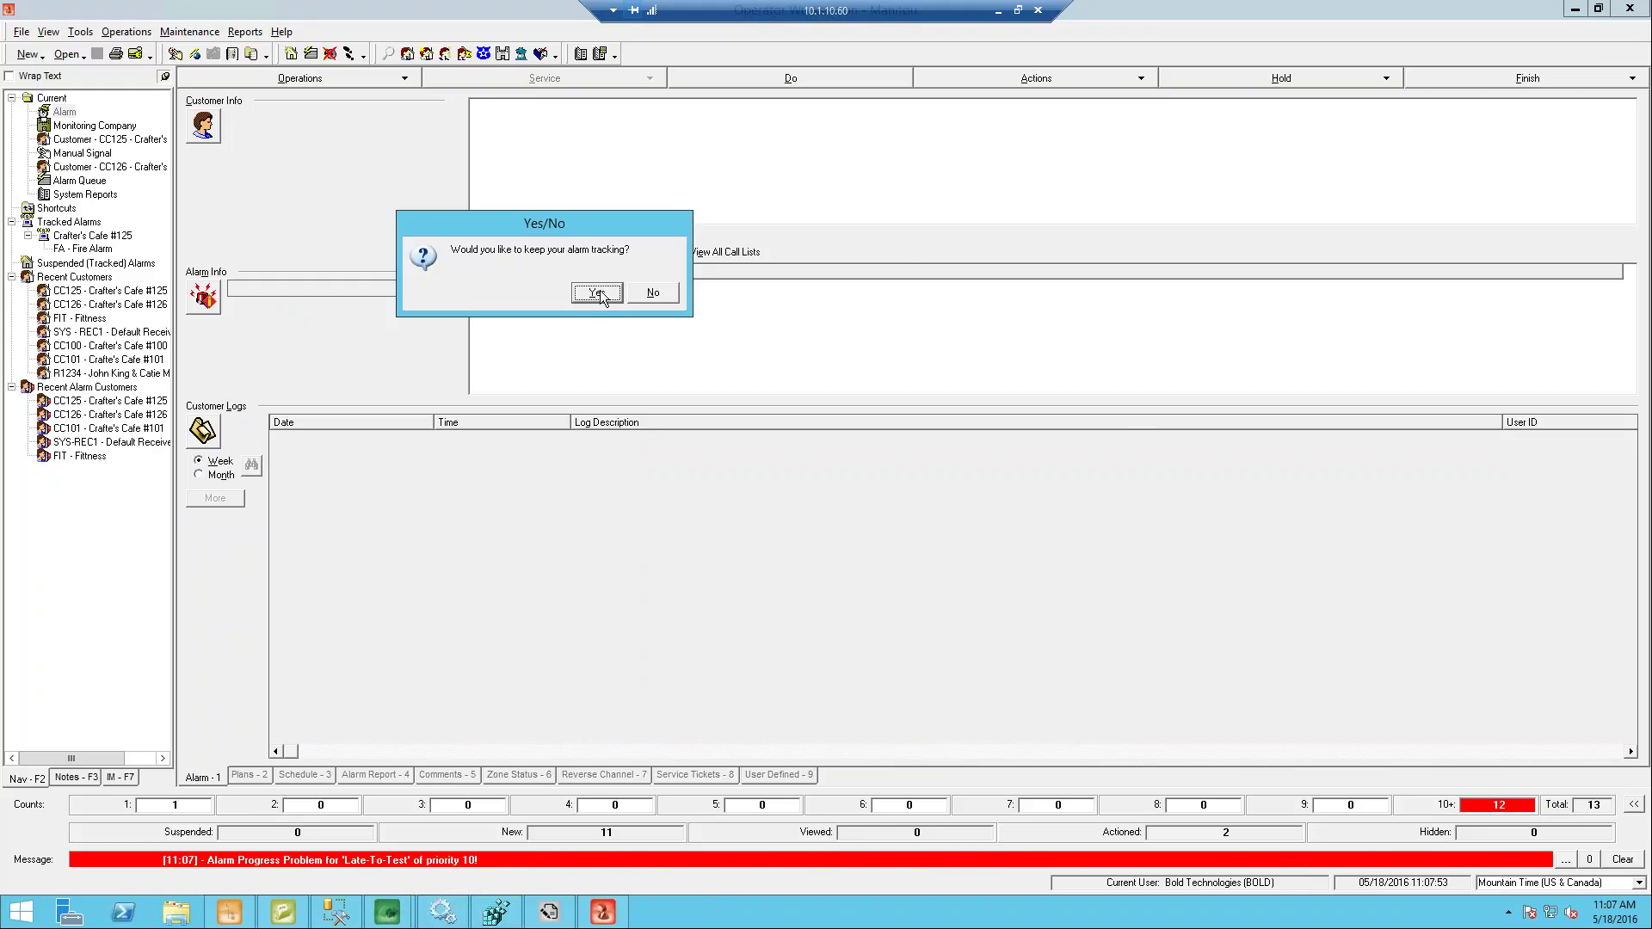
key(Tab)
key(Return)
click(592, 315)
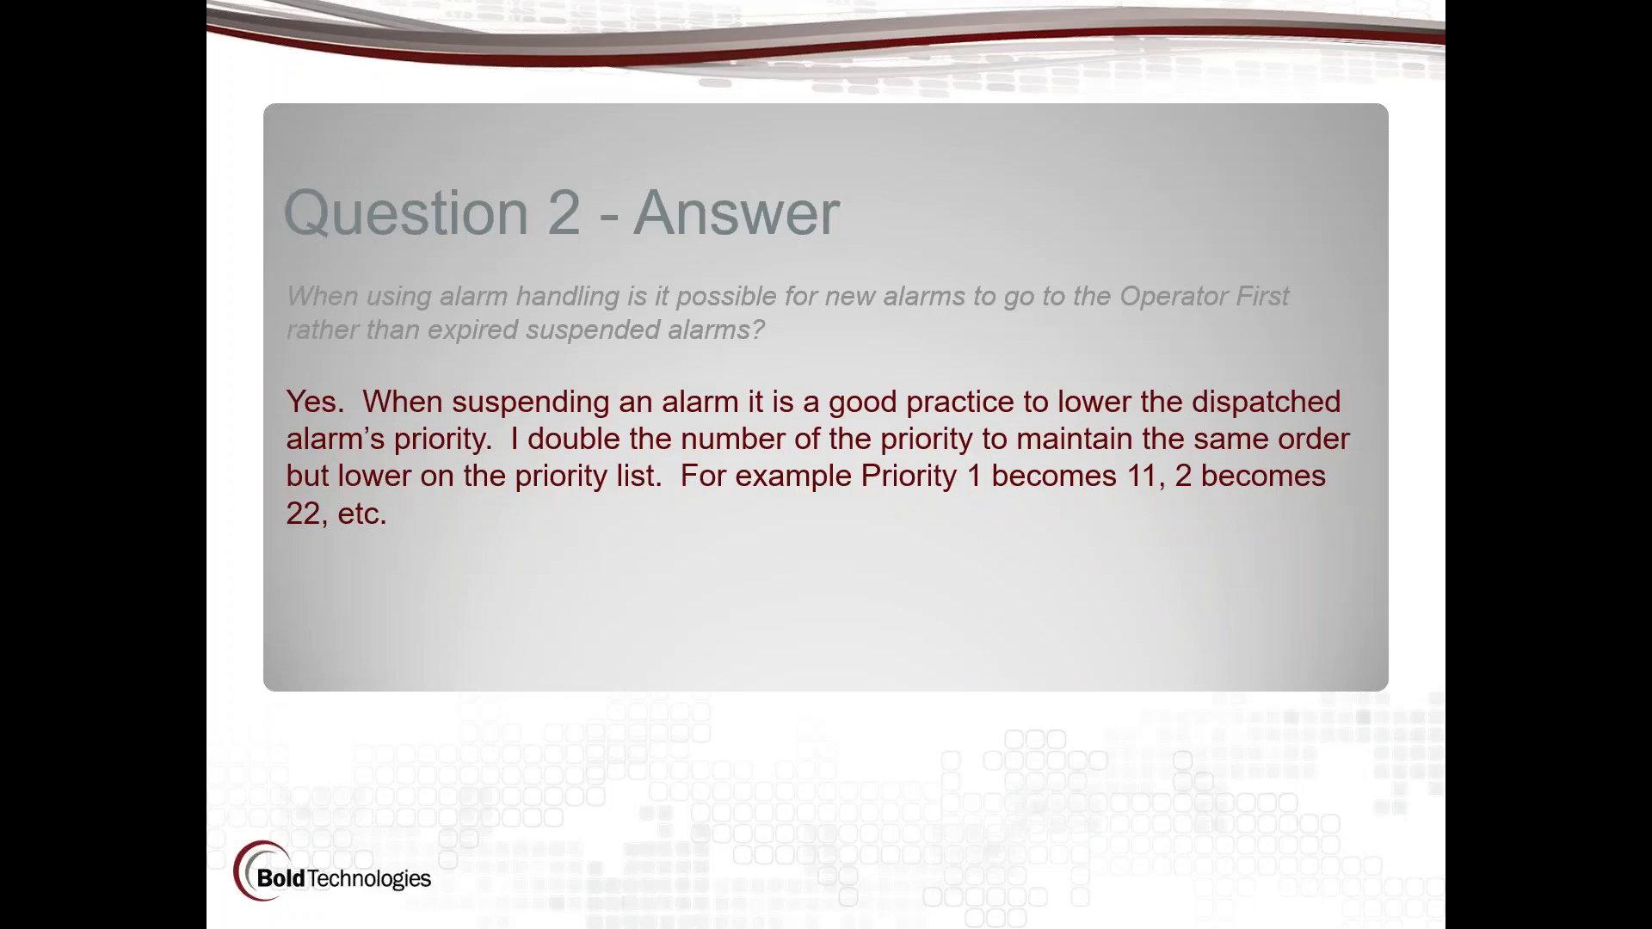
key(Right)
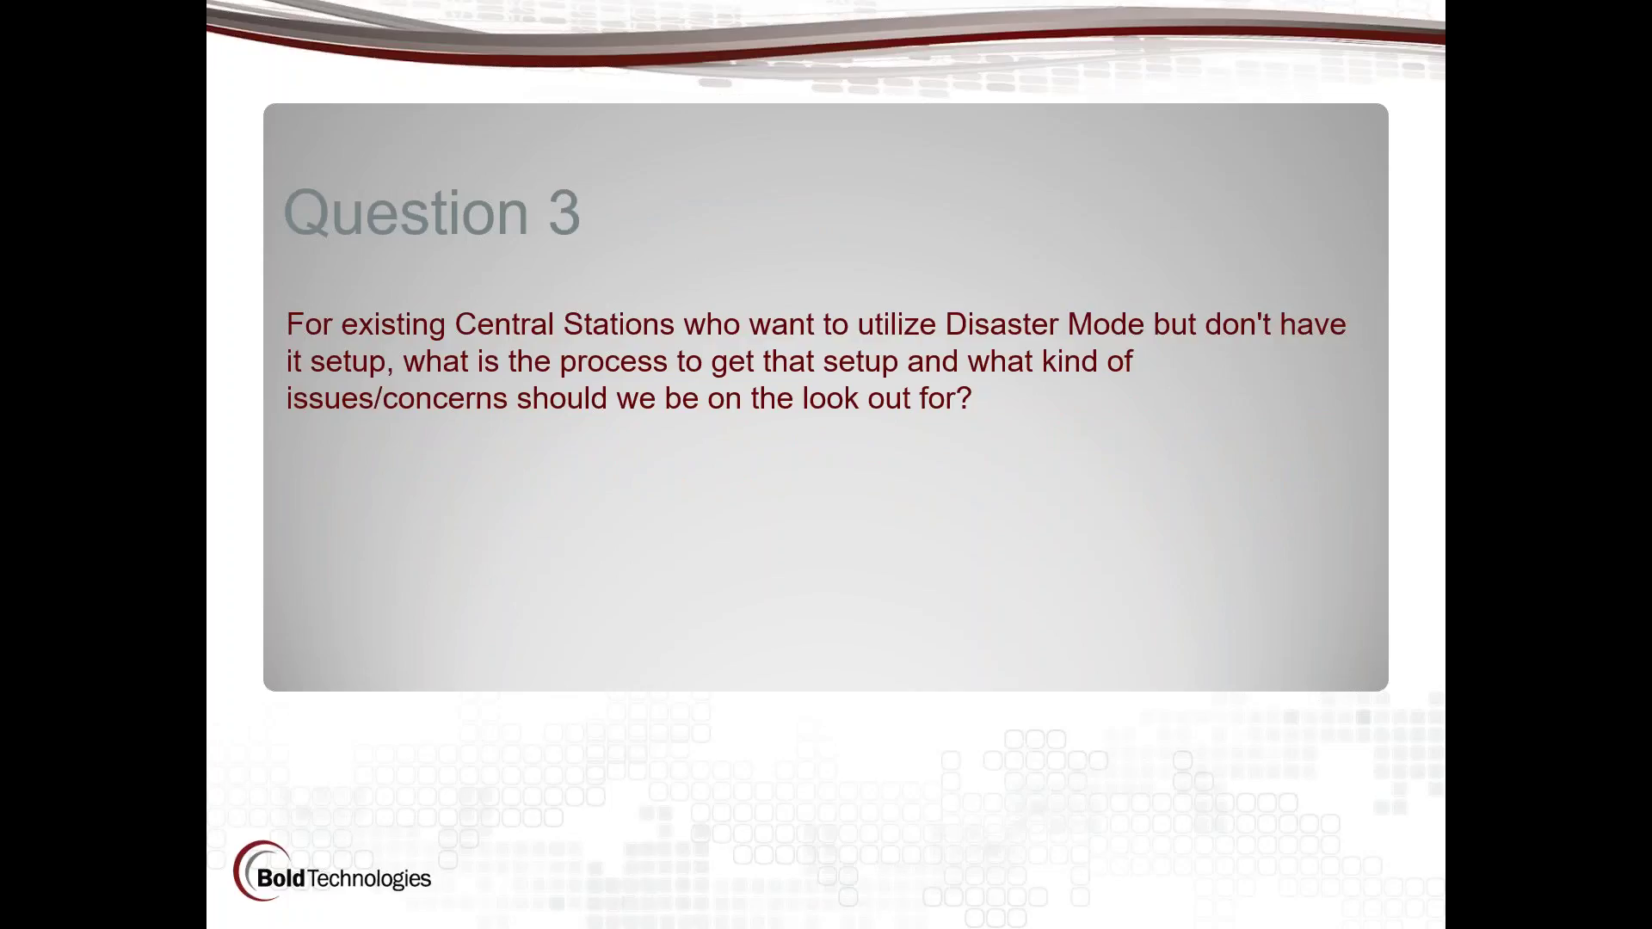
- Reveal the Question 3 answer on Disaster Mode's three key elements, then return to the alarm queue
key(Right)
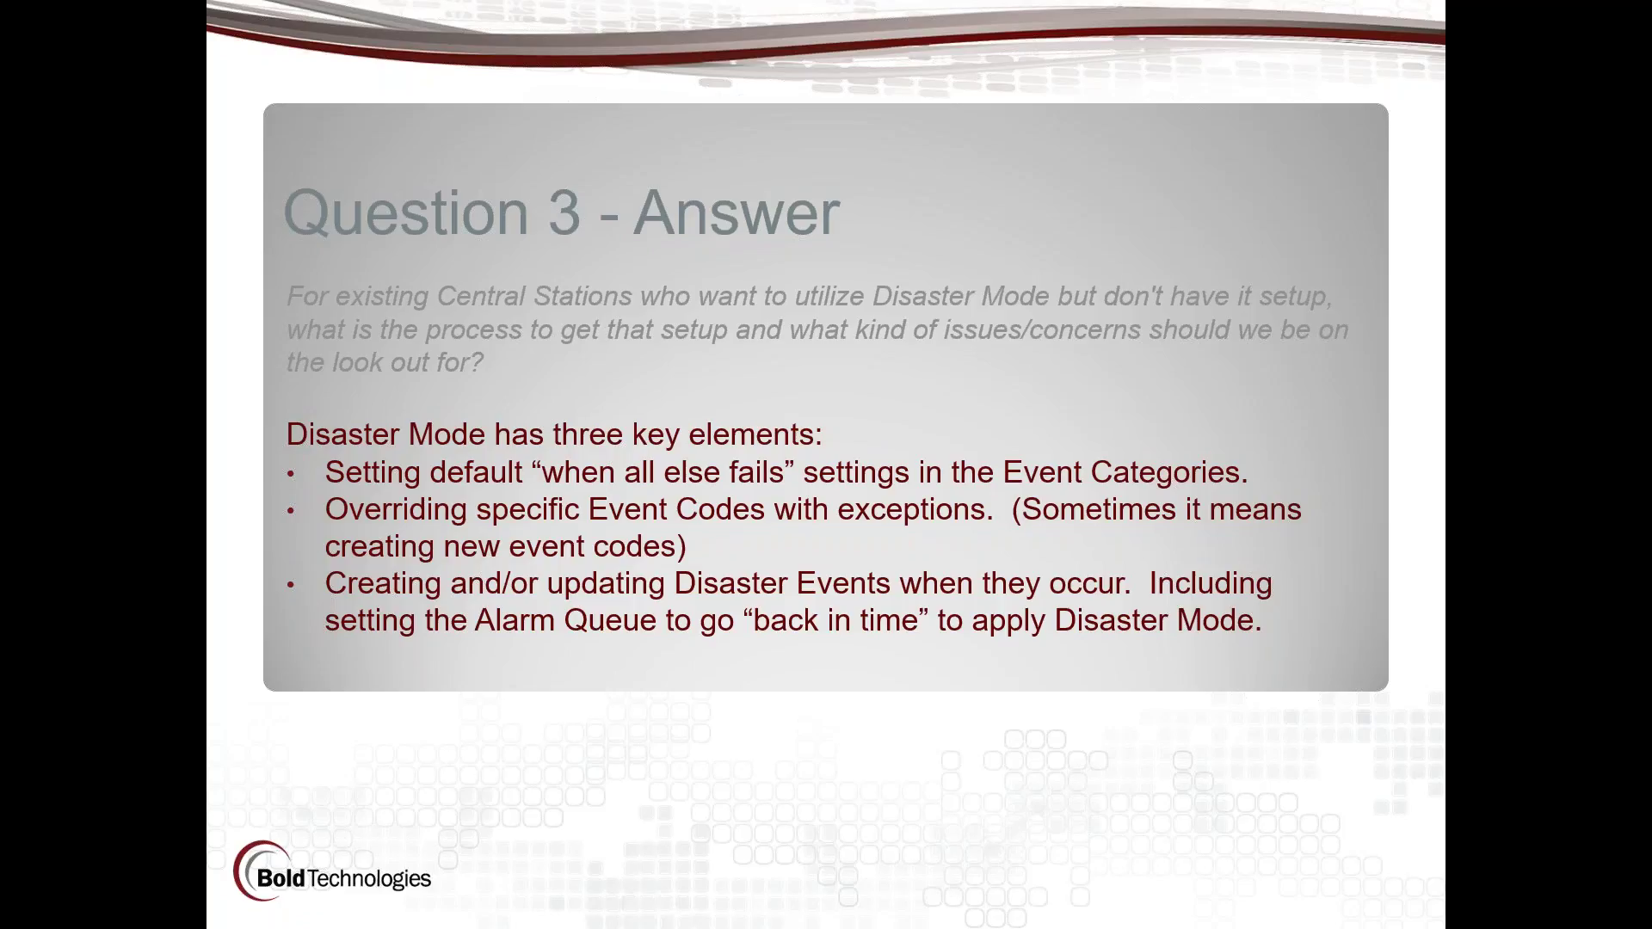
key(alt+Tab)
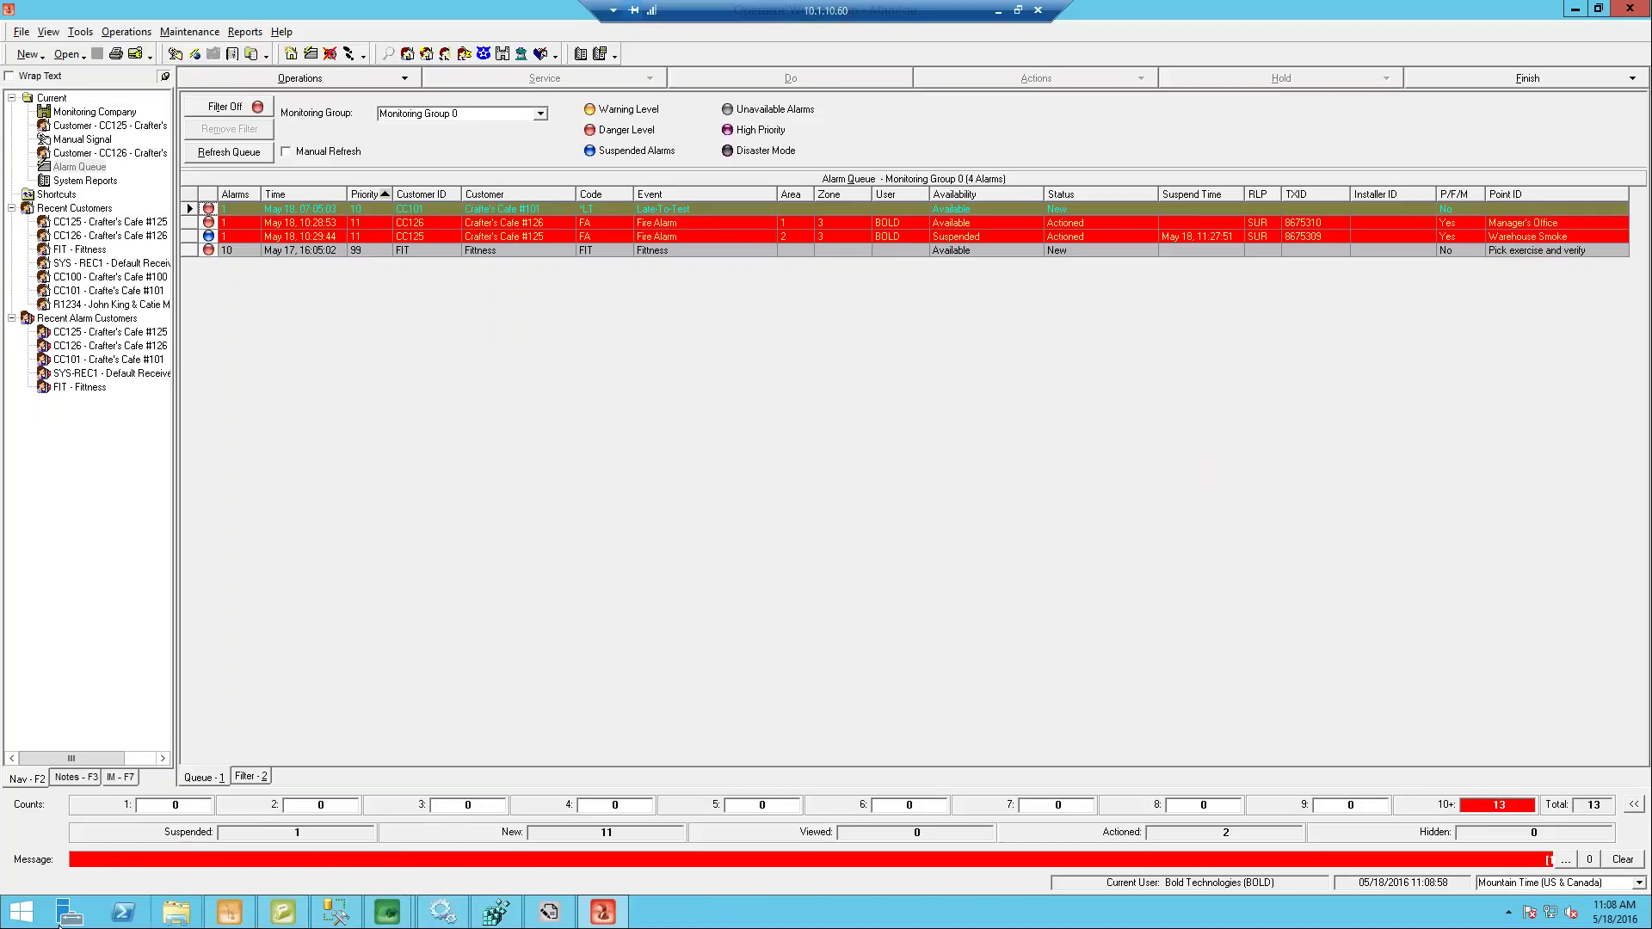
- Minimize the alarm window, then log on to the Supervisor Workstation and maximize it
click(1574, 9)
double_click(556, 32)
text(a)
key(Return)
key(Return)
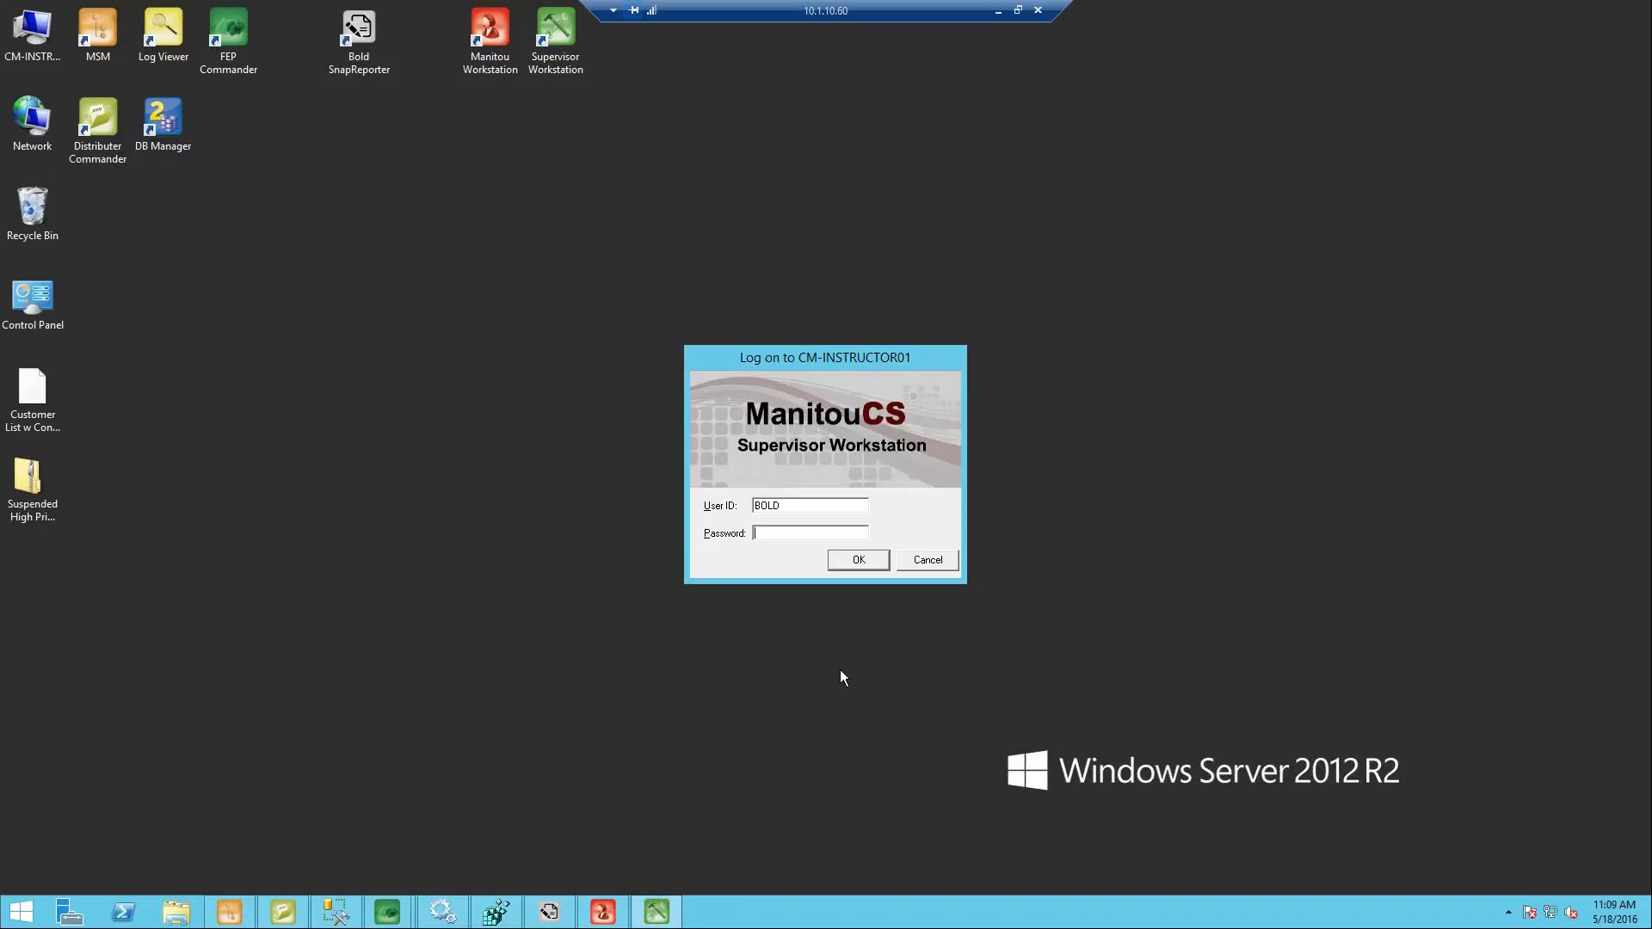
key(Return)
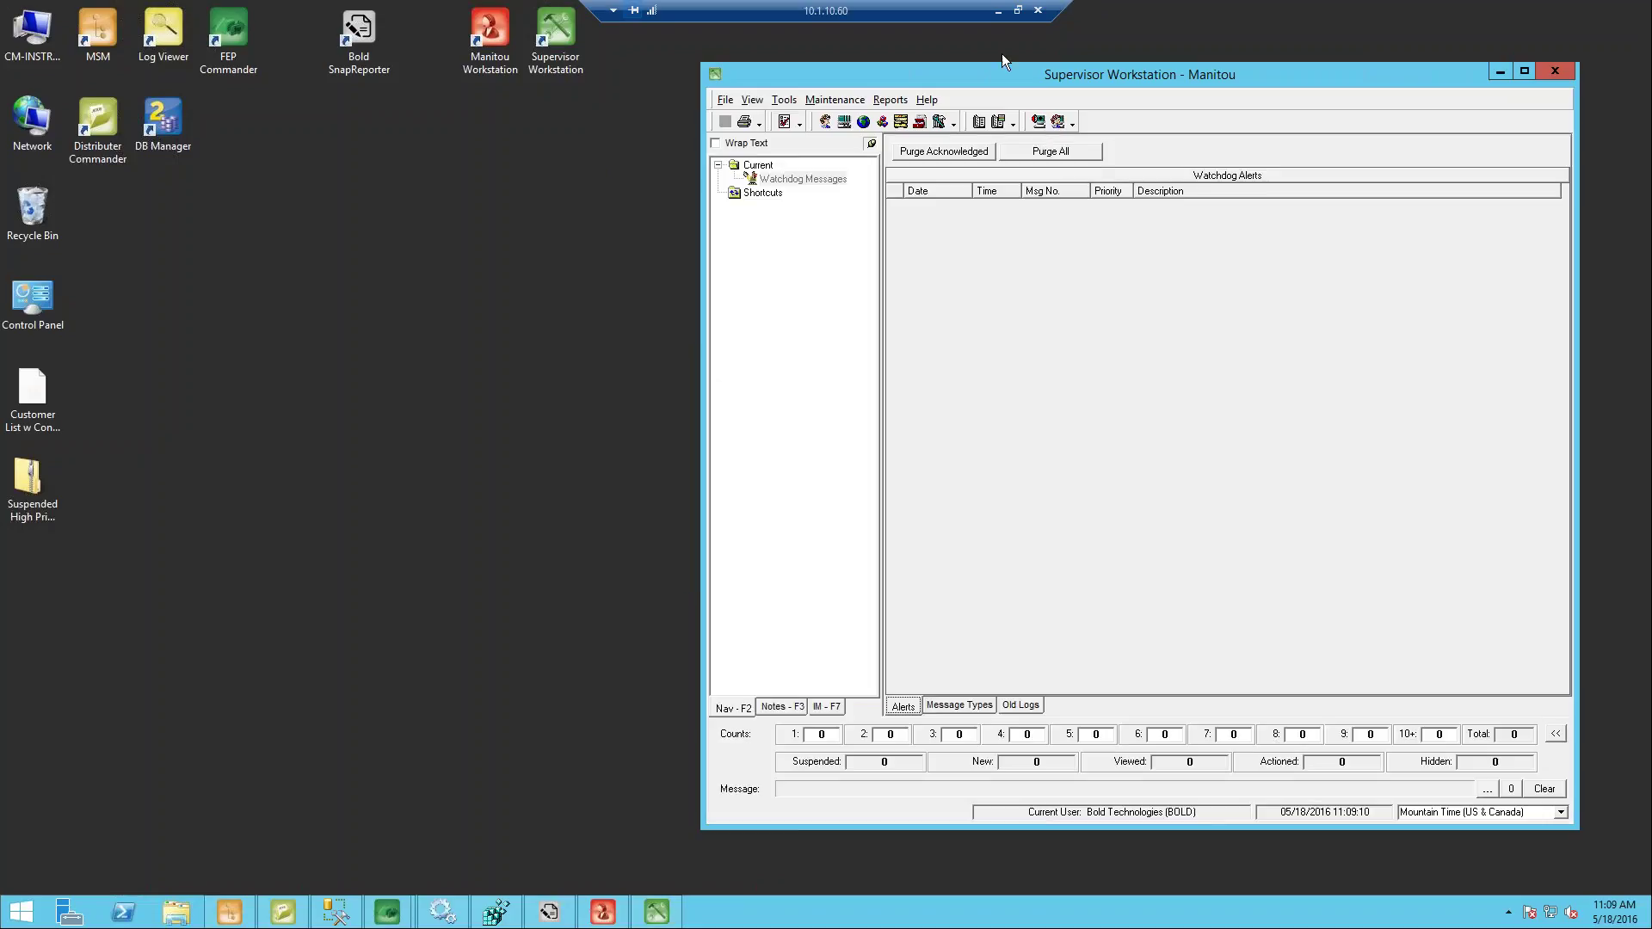
double_click(1126, 81)
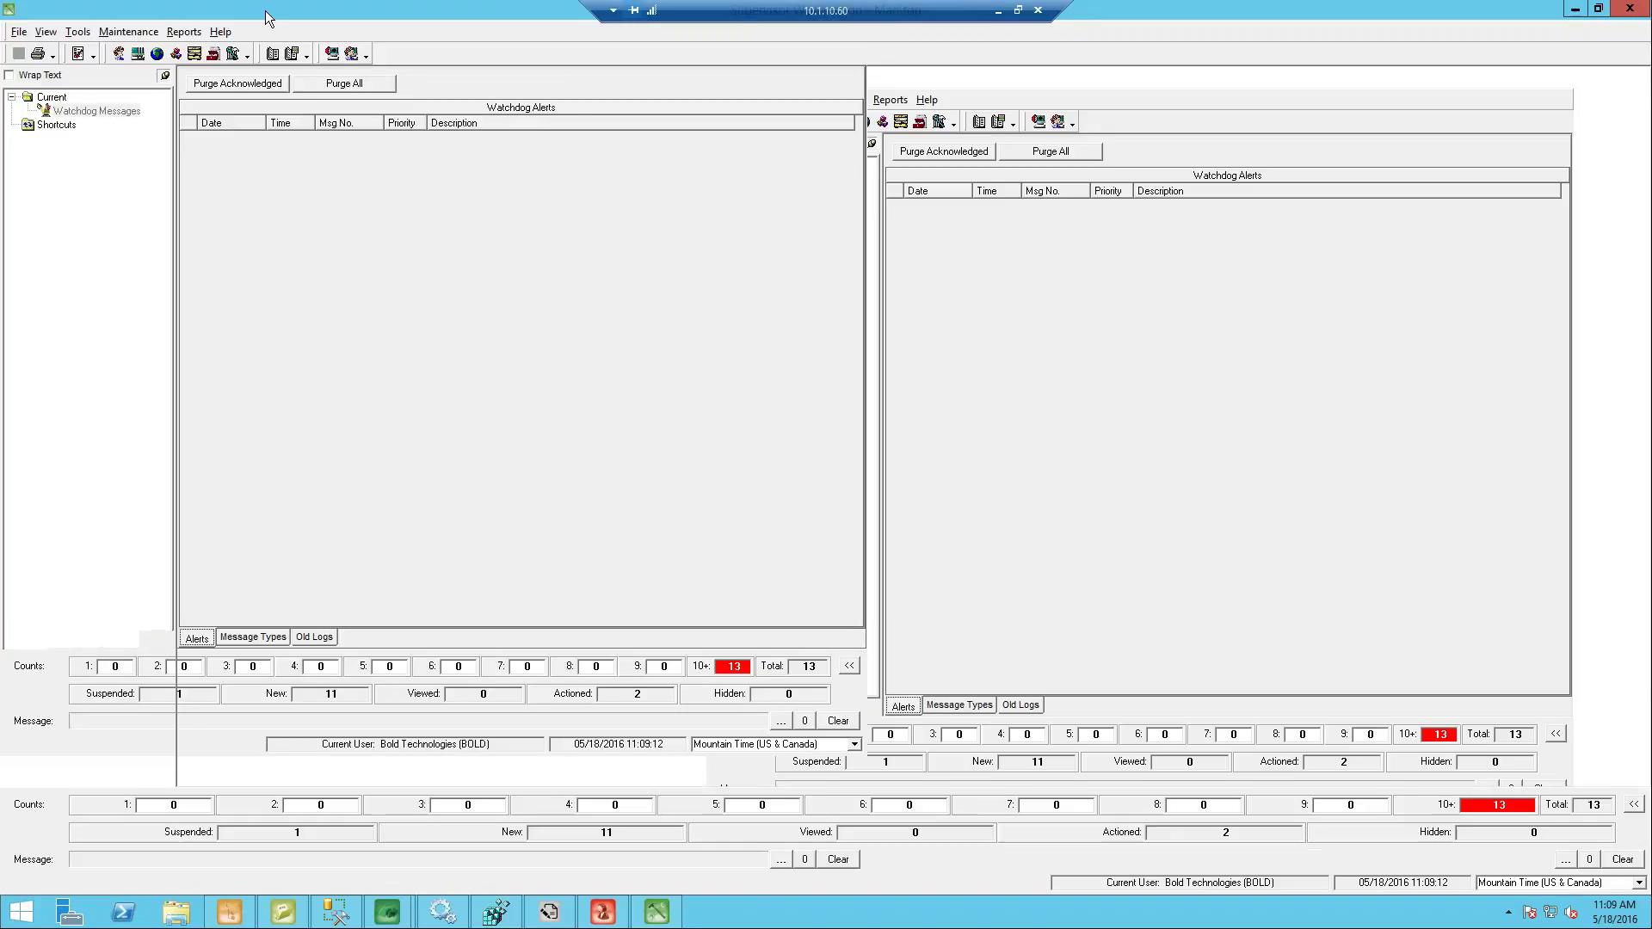
click(126, 32)
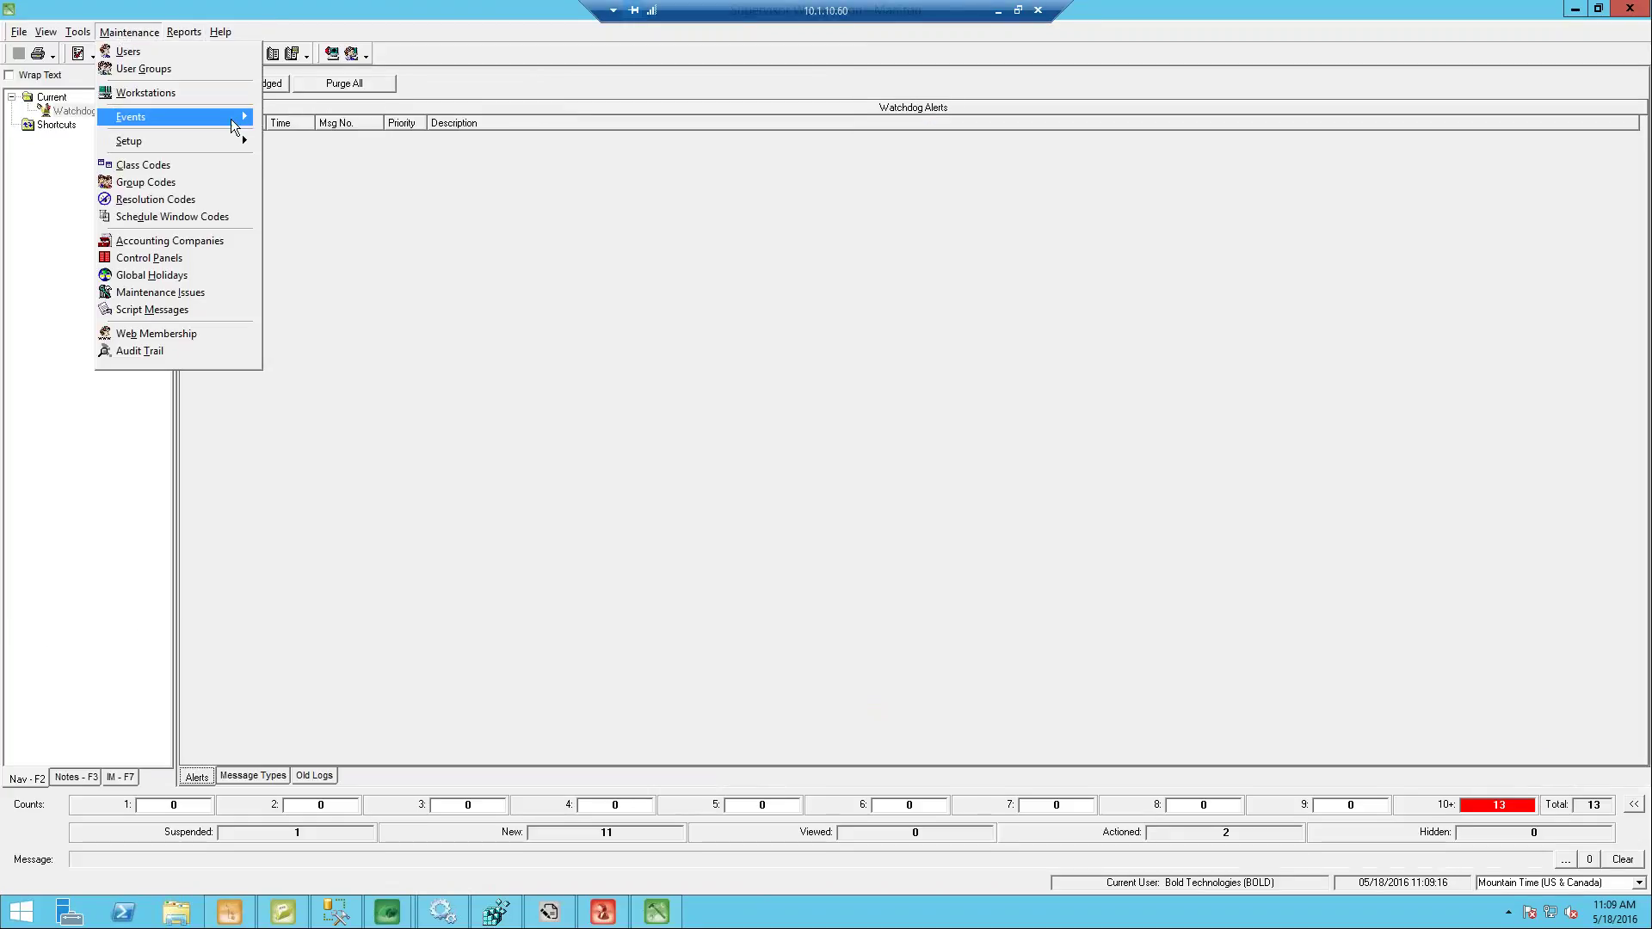
- Open Event Categories and compare Disaster Mode settings for ACCESS, BTRB, BURG, FIRE and GEN
mouse_move(230, 118)
click(319, 115)
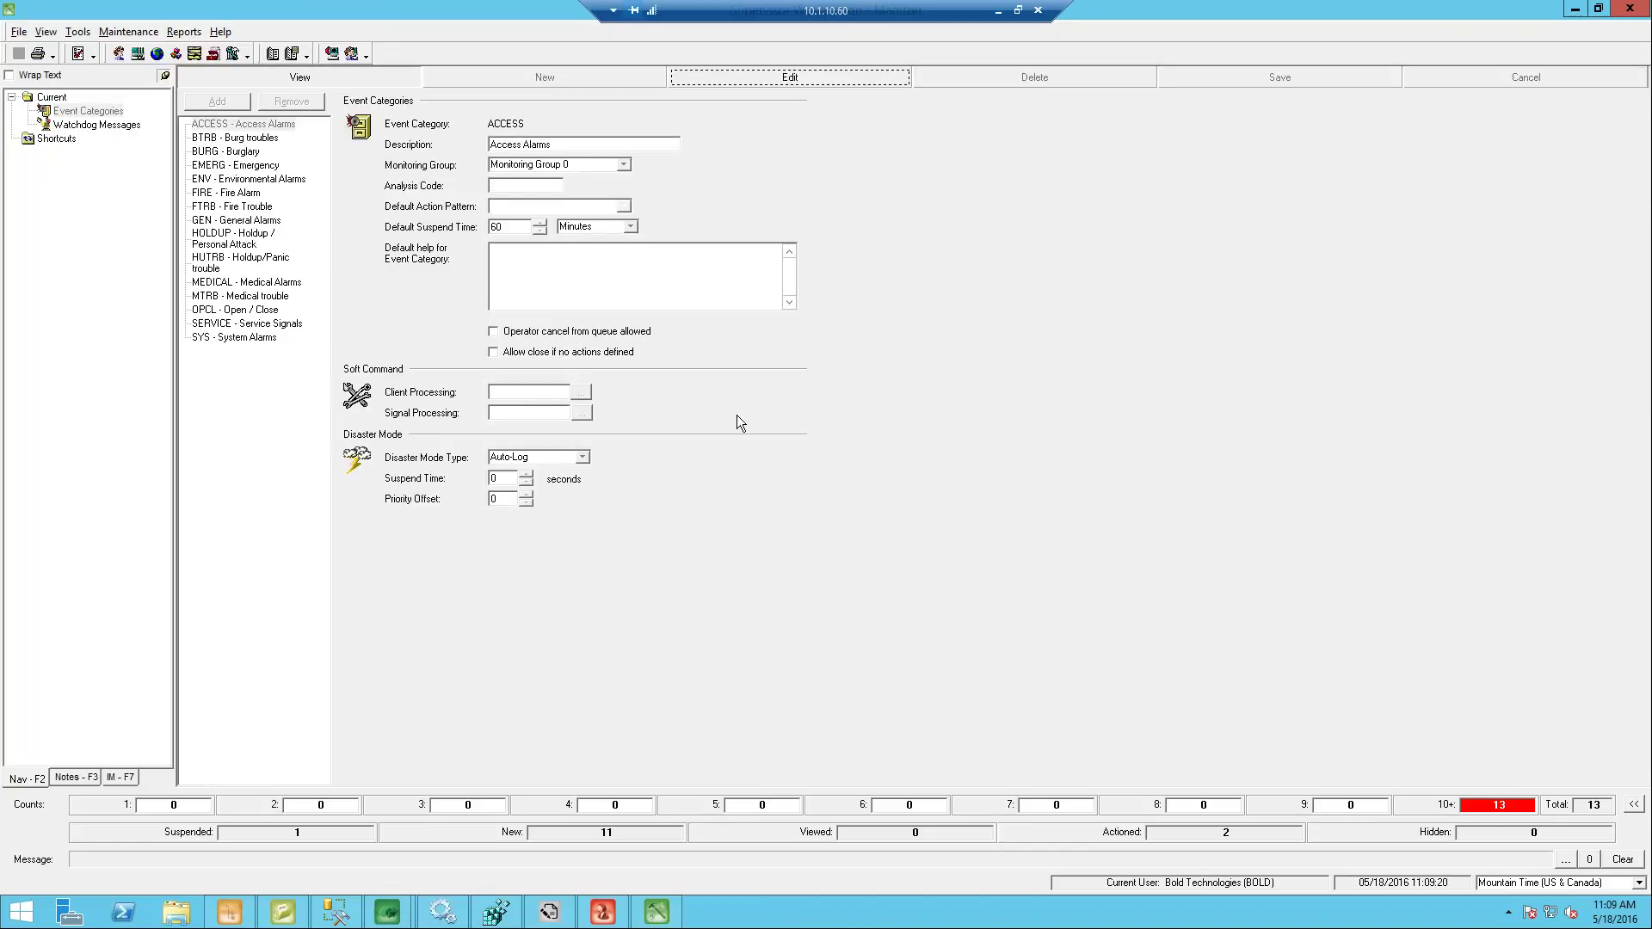
click(264, 138)
click(235, 148)
click(242, 125)
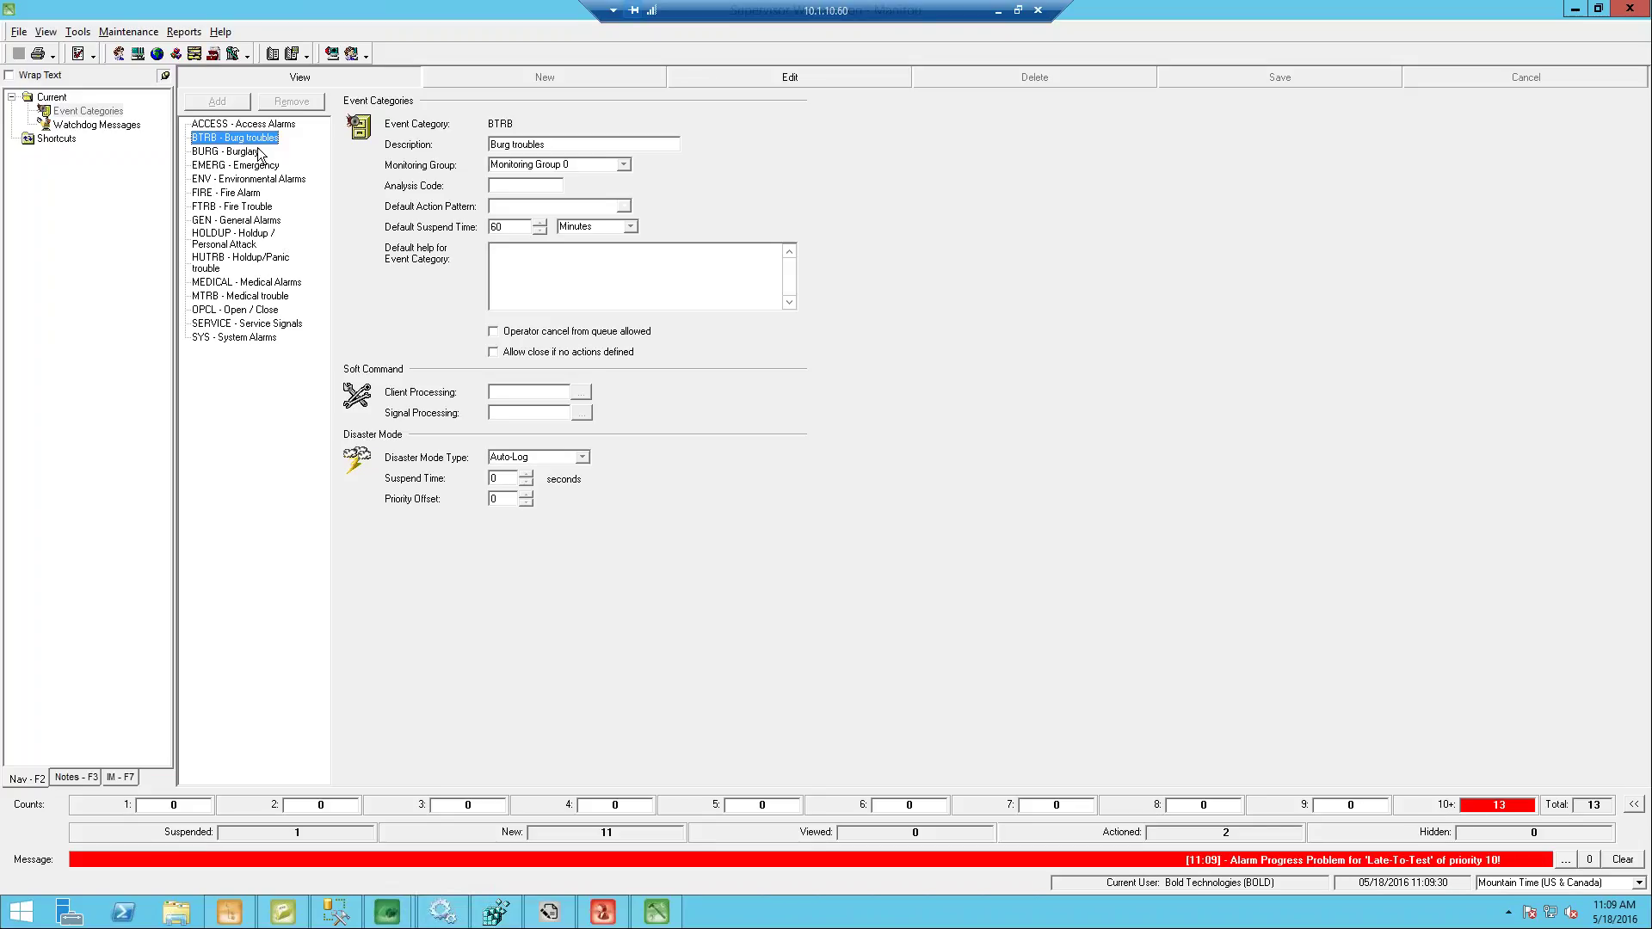
click(229, 154)
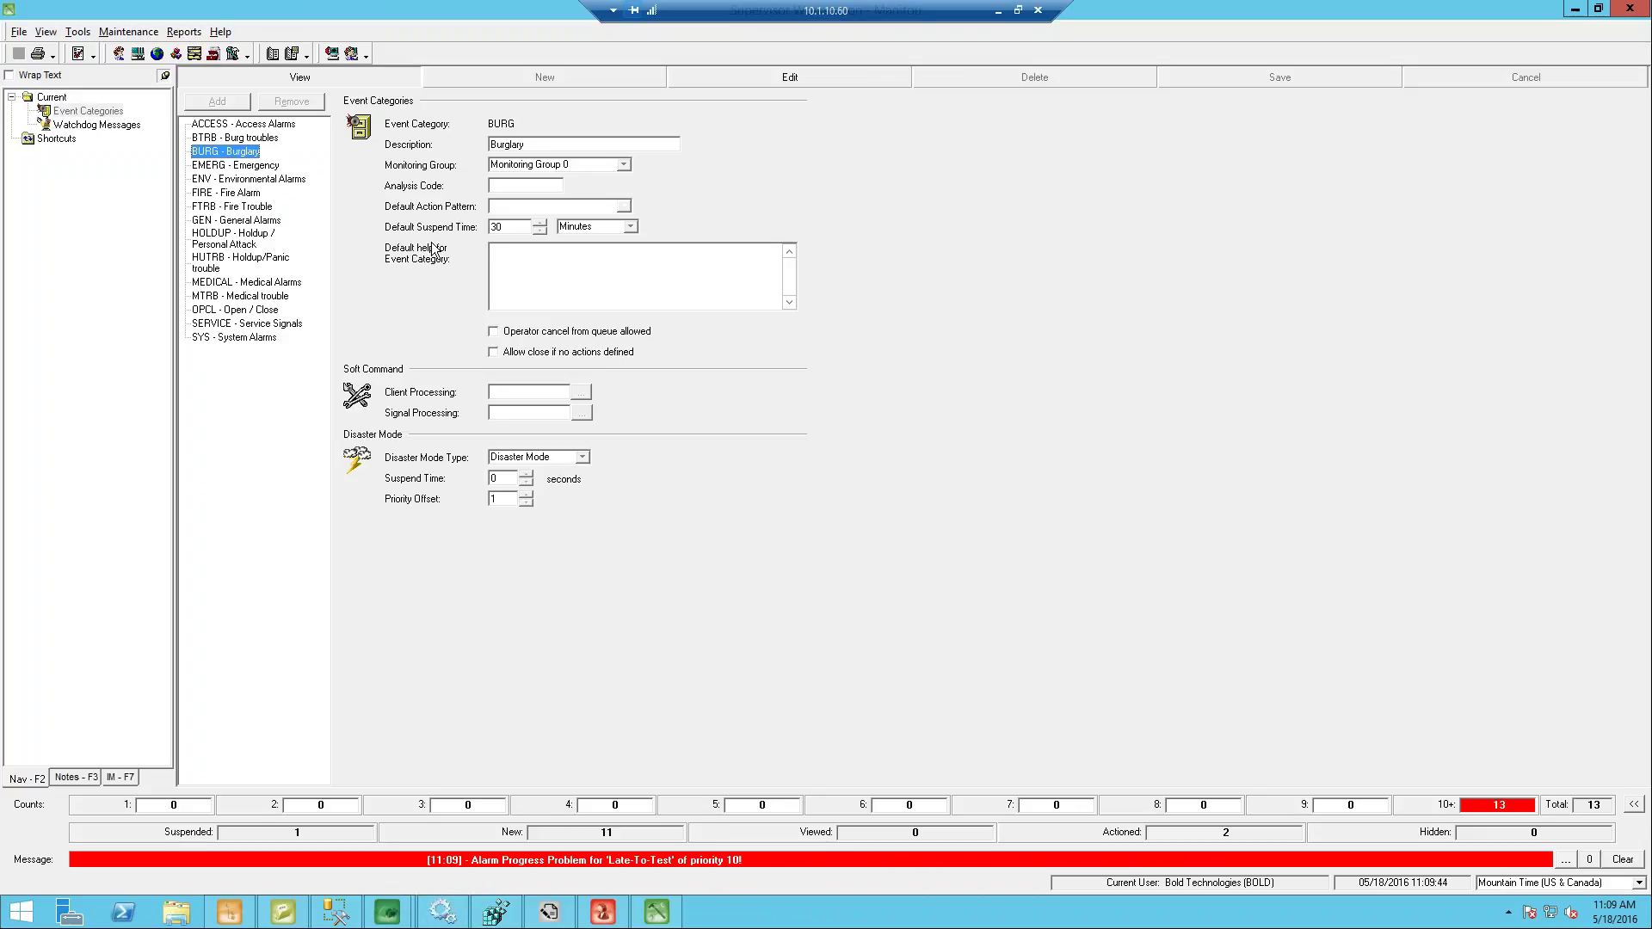
click(241, 196)
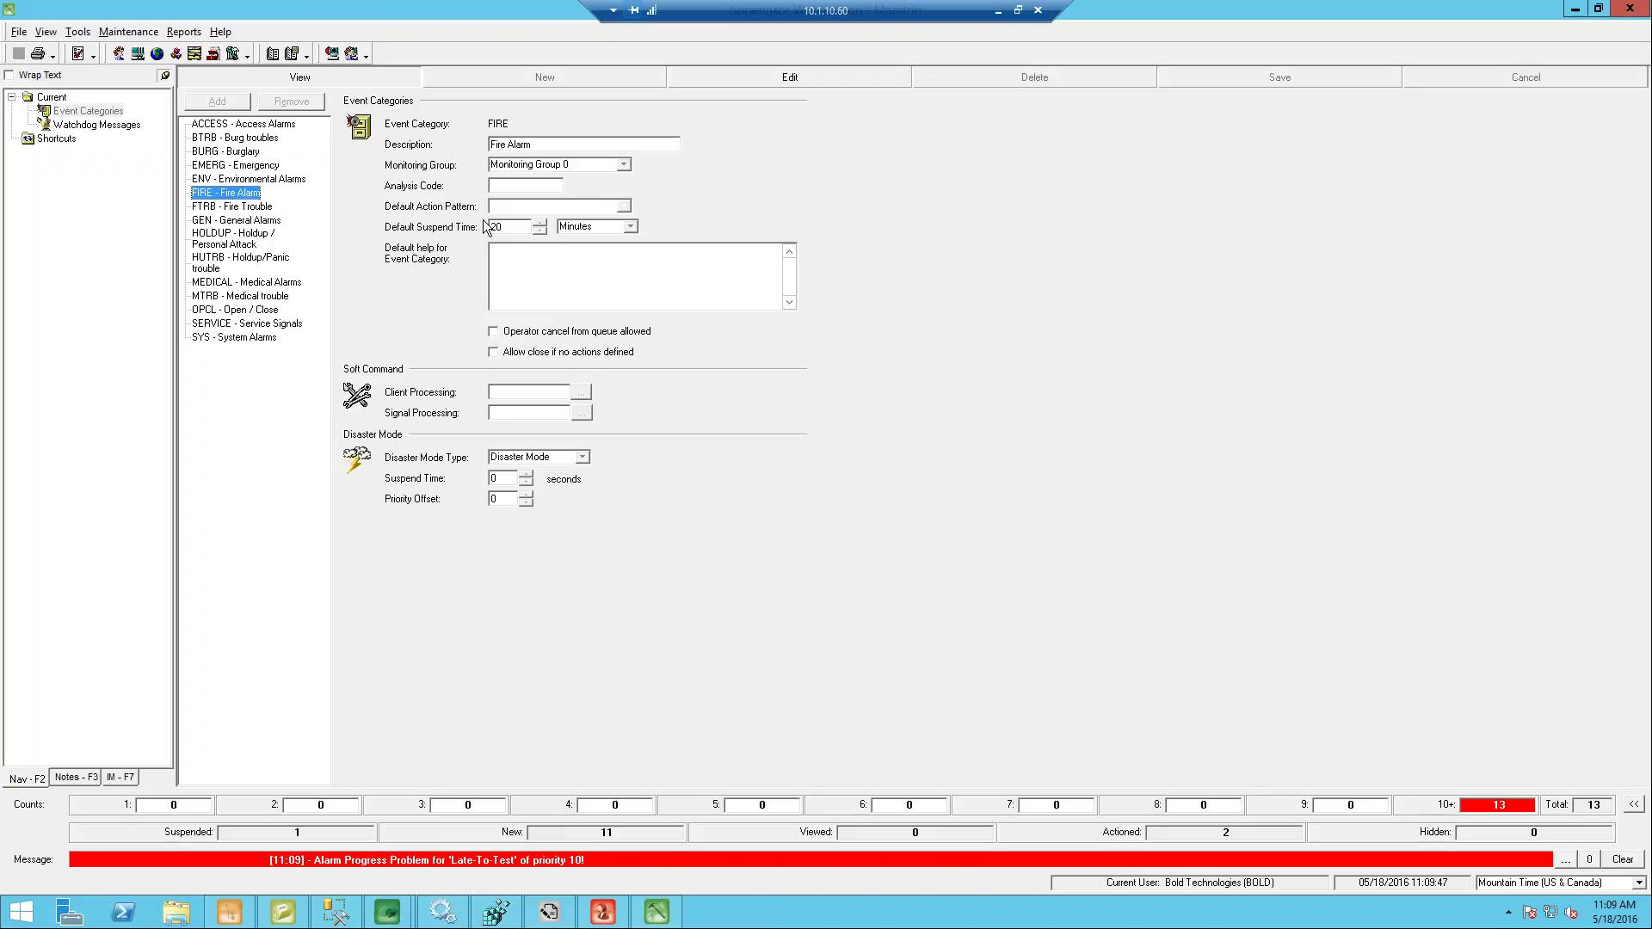
click(245, 220)
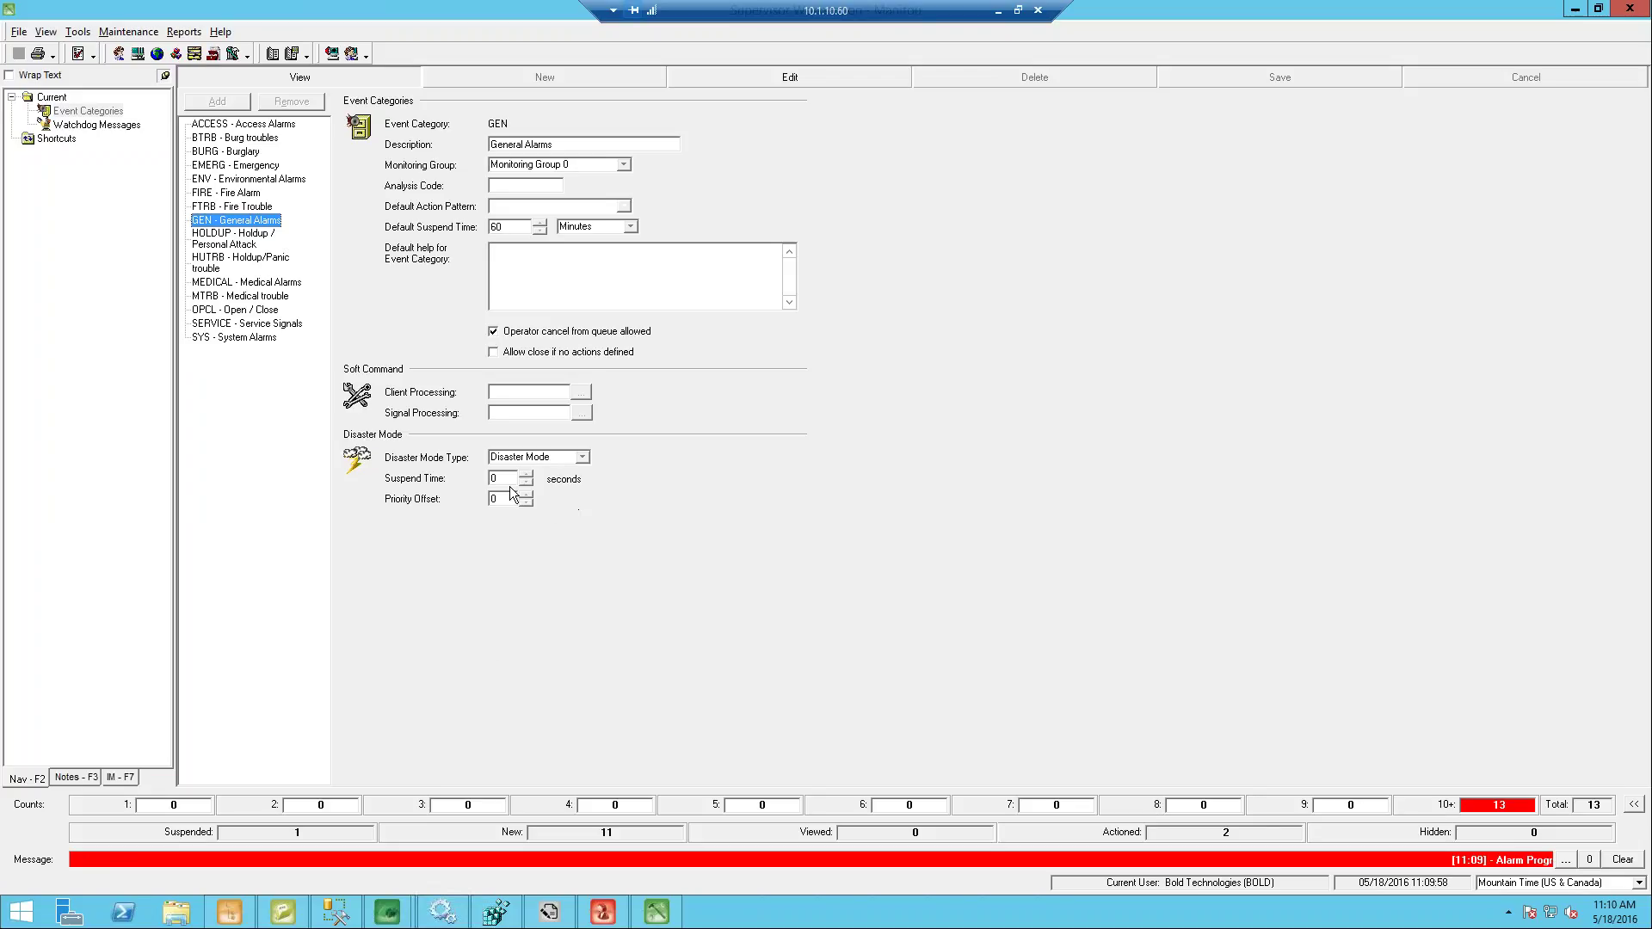
- Reselect BURG - Burglary to view its Disaster Mode settings: Suspend Time 0 seconds, Priority Offset 1
click(221, 154)
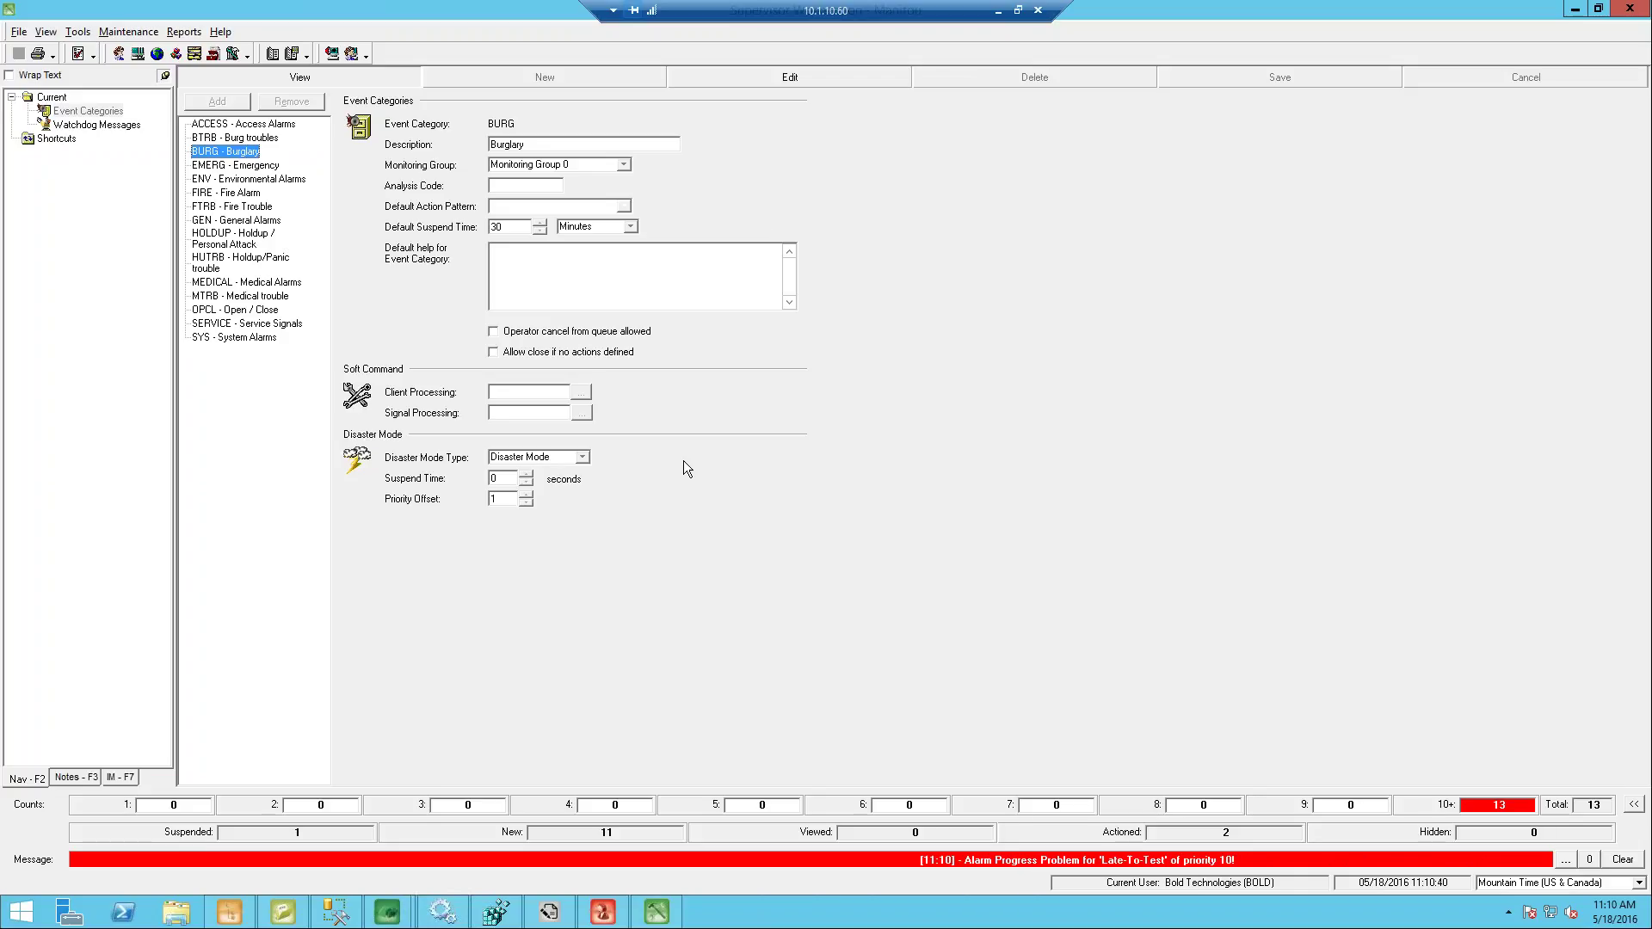
click(123, 32)
mouse_move(170, 120)
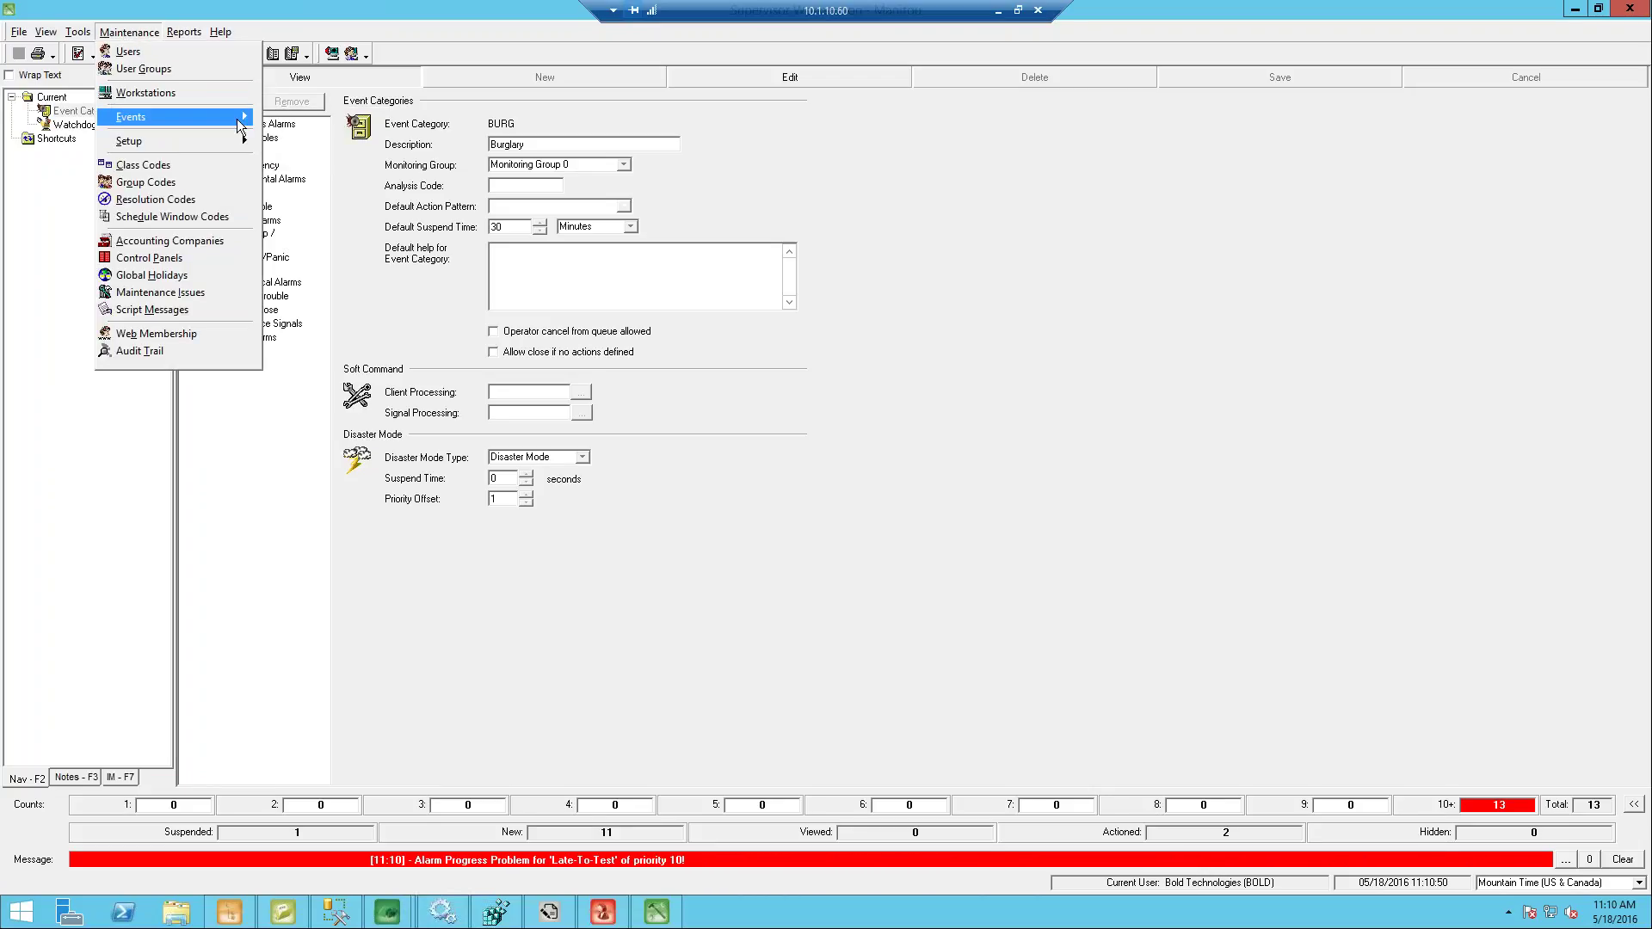
- Browse the Event Codes list, then check the SYS - System Alarms category settings
click(301, 119)
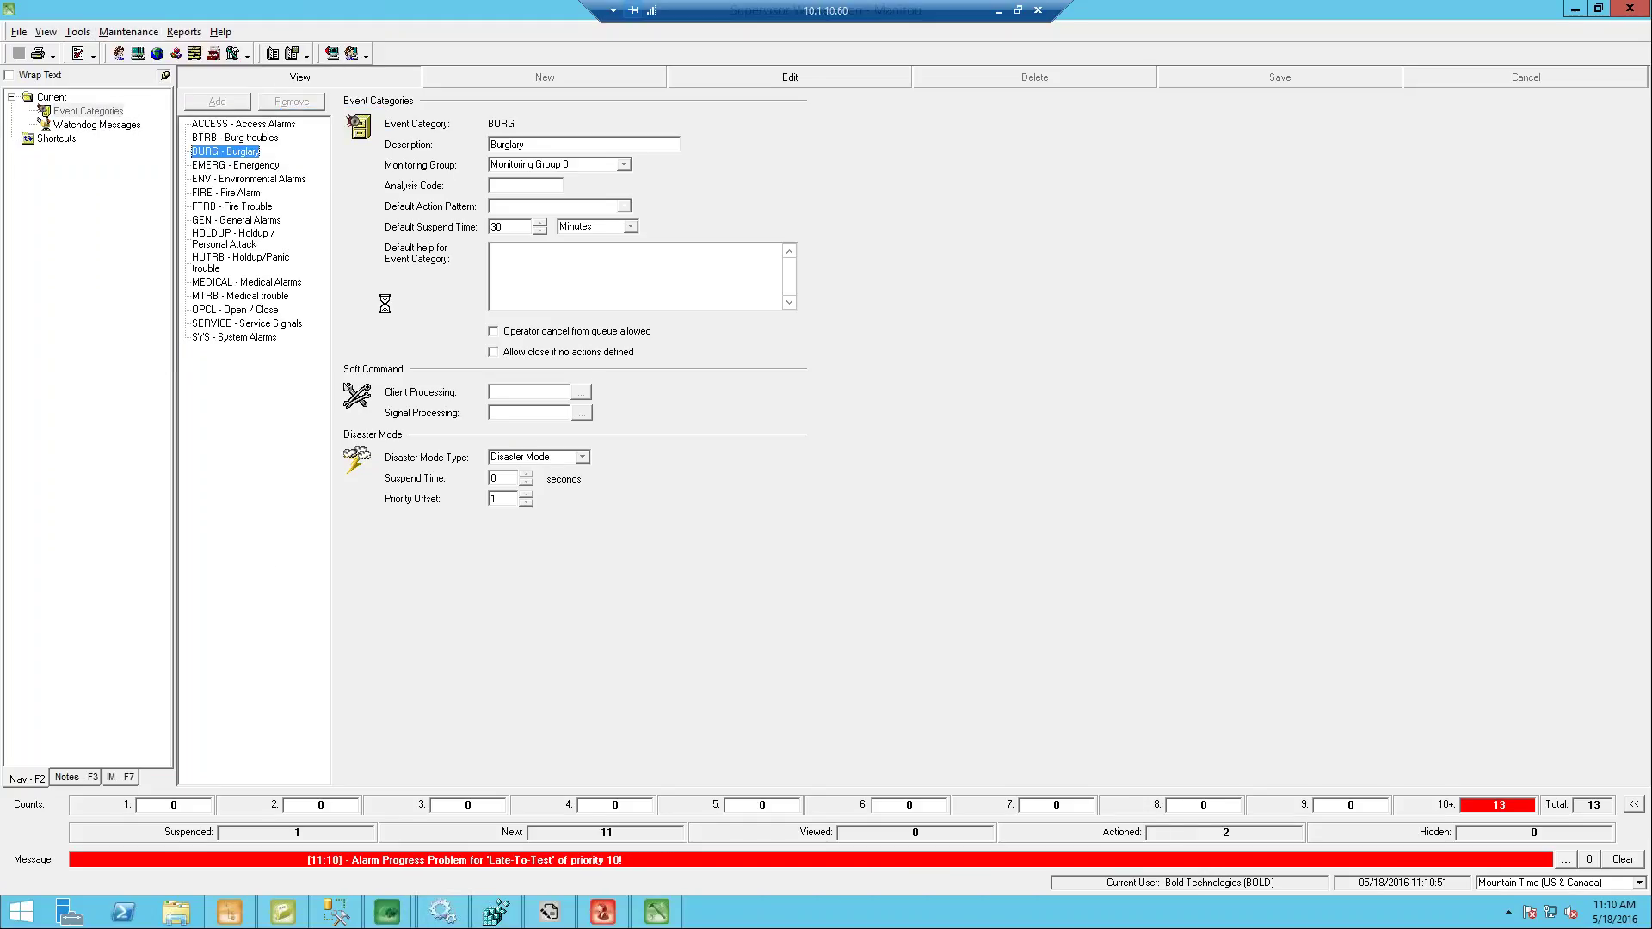
scroll(281, 318, down, 6)
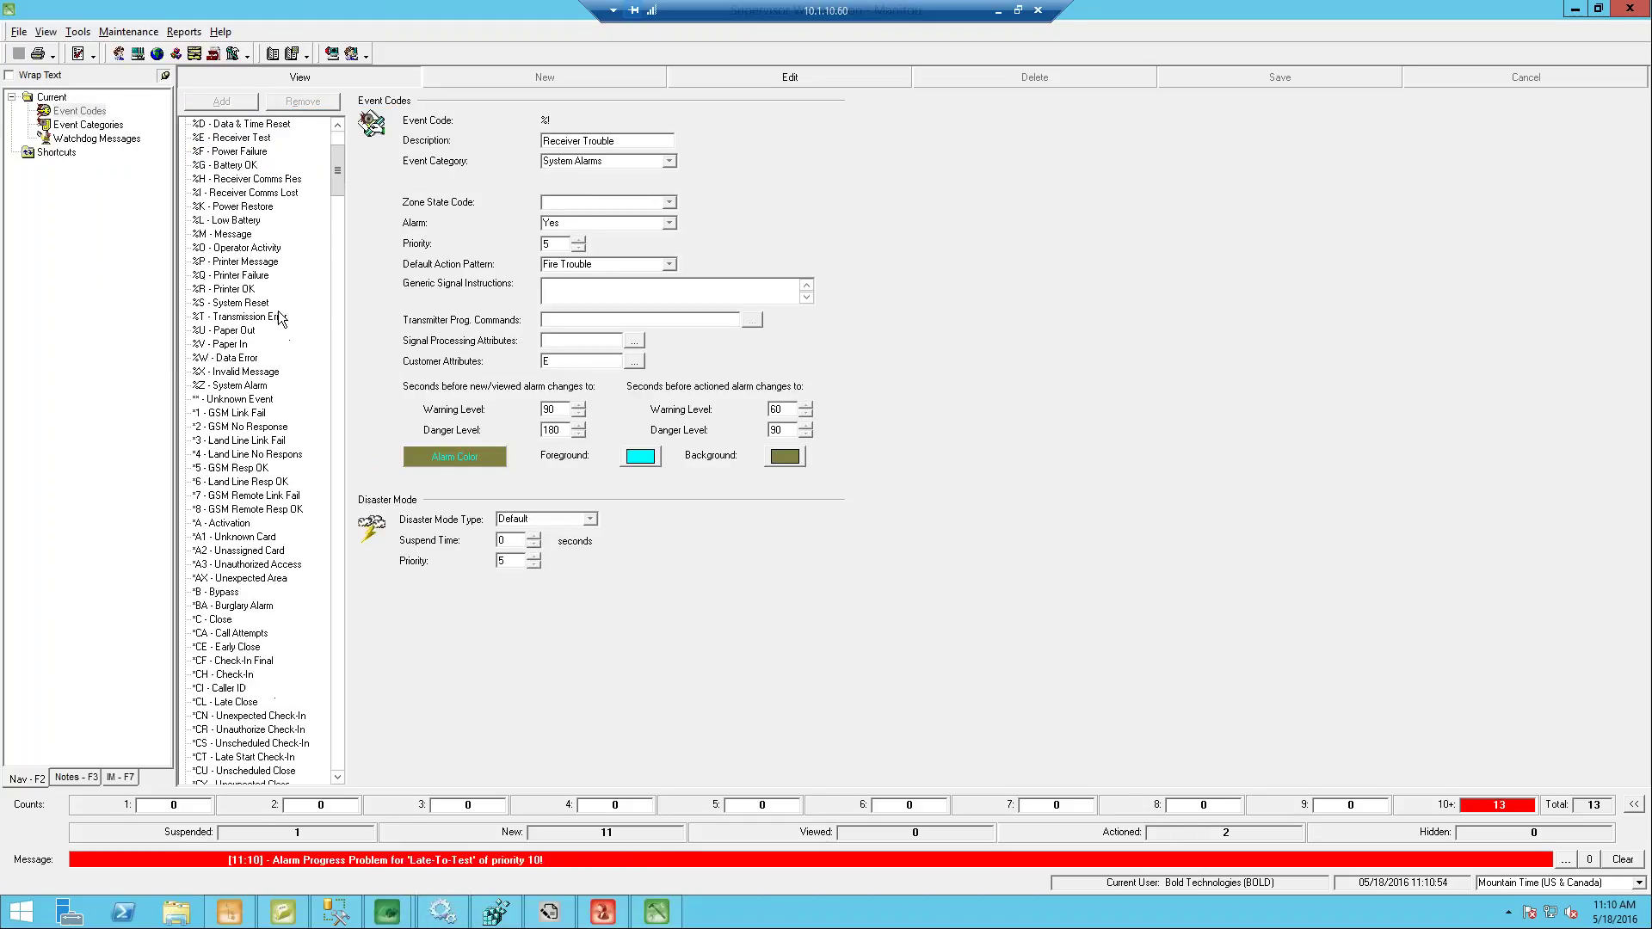
scroll(282, 319, down, 1)
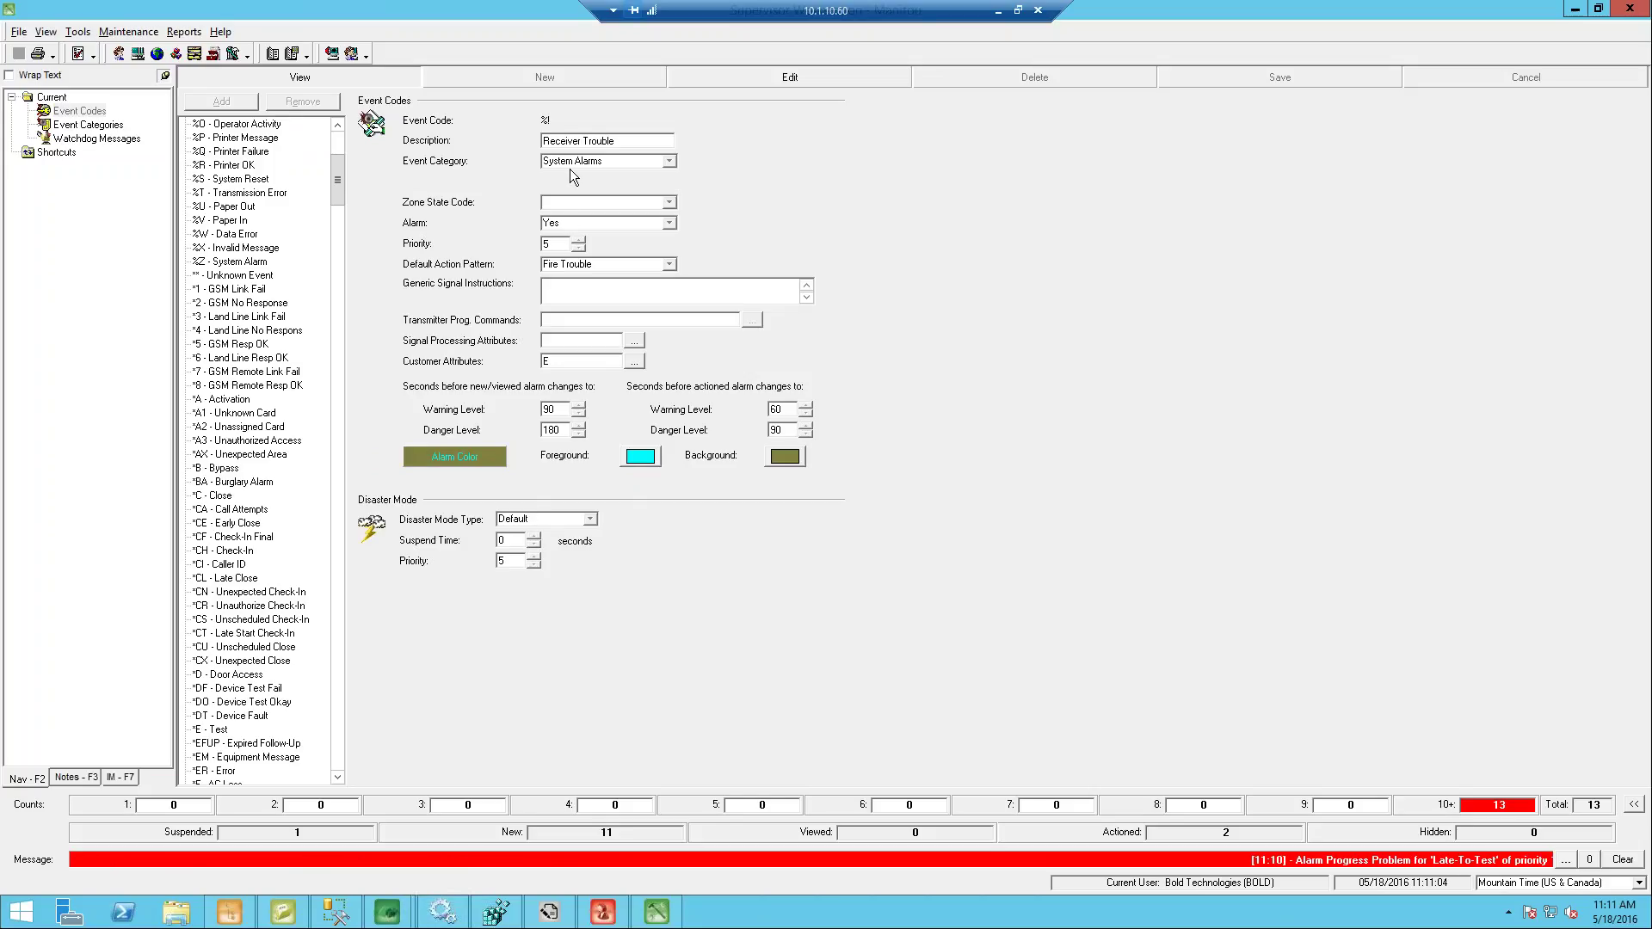
click(88, 124)
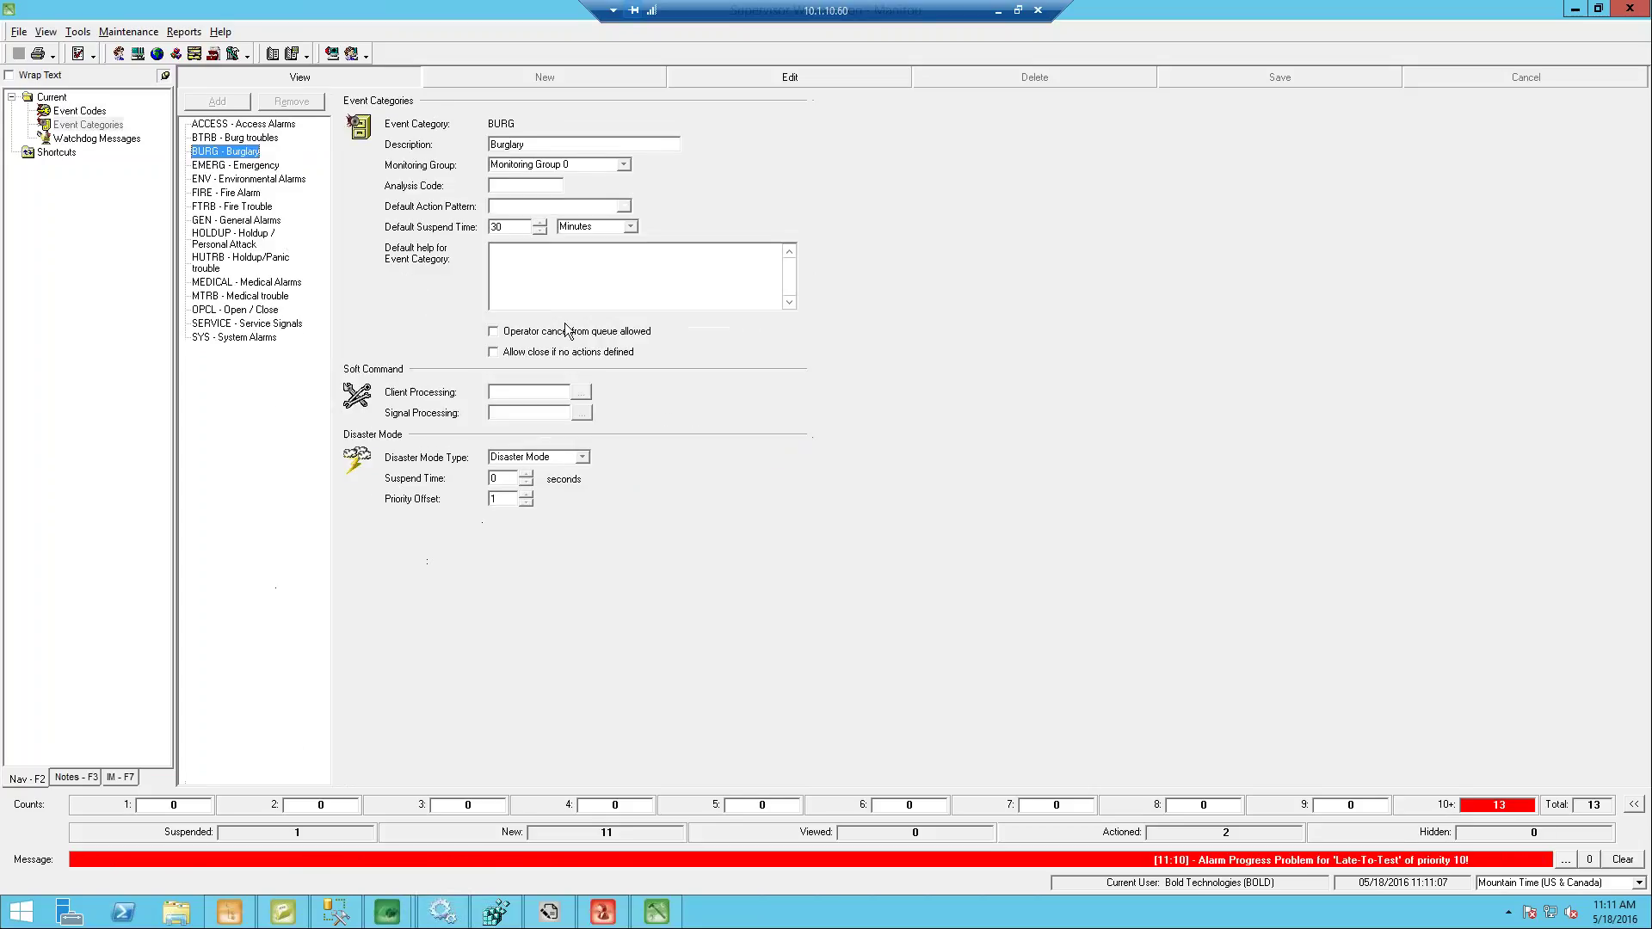
click(224, 336)
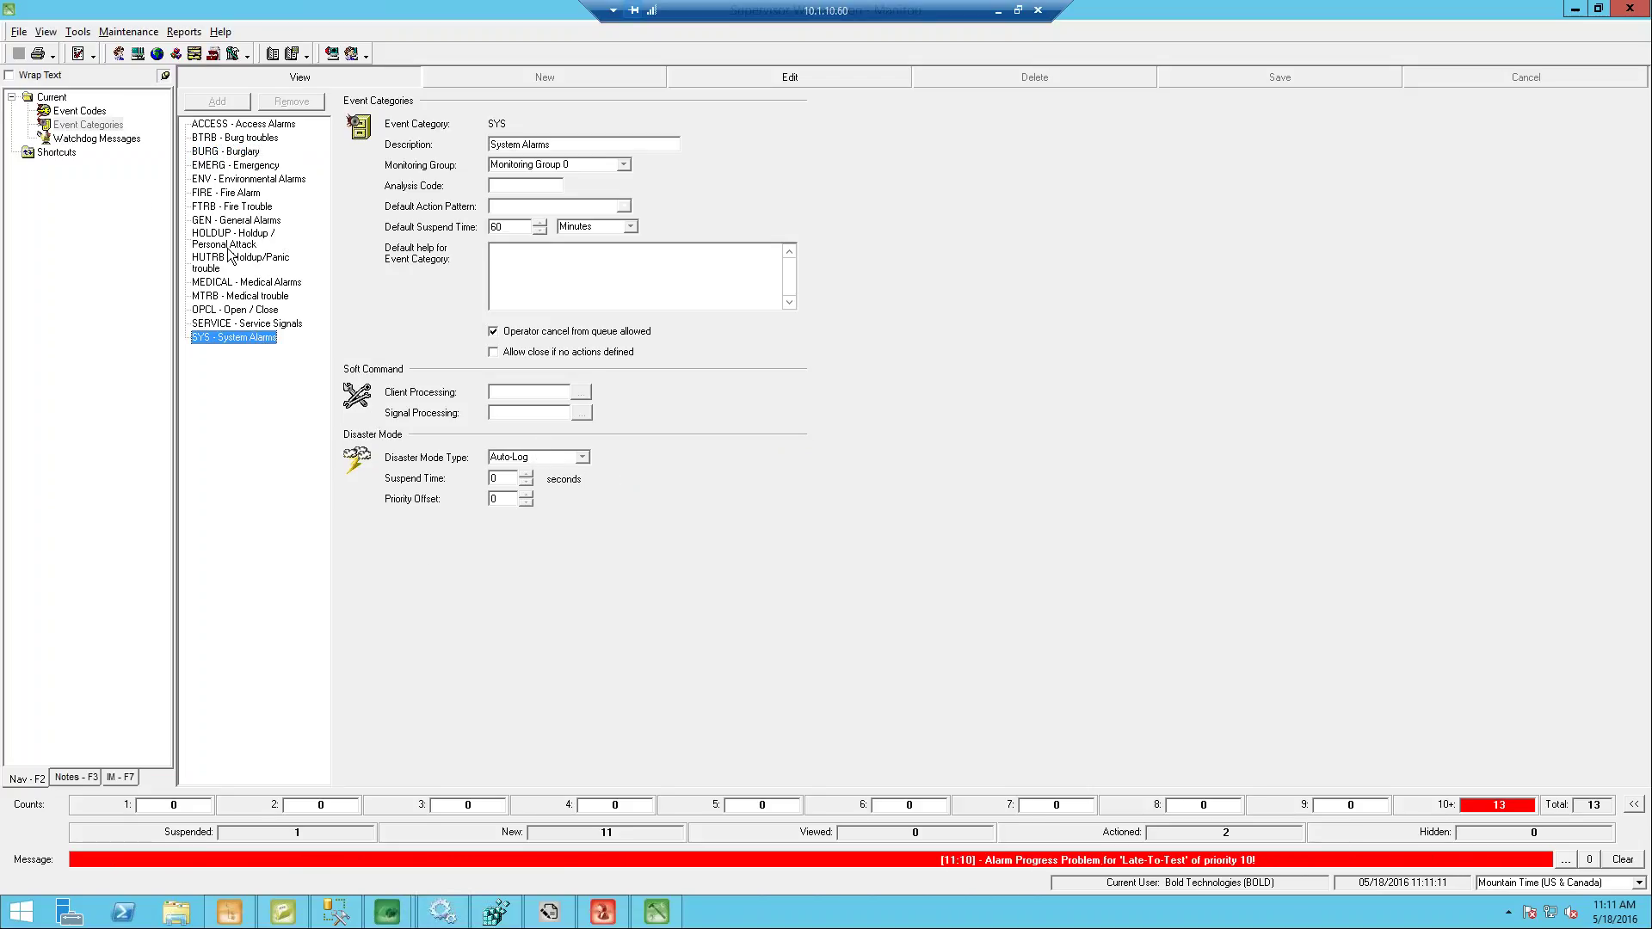
- Back in Event Codes, view *DF - Device Test Fail, then type 'hpat' to jump to HPAT
click(95, 111)
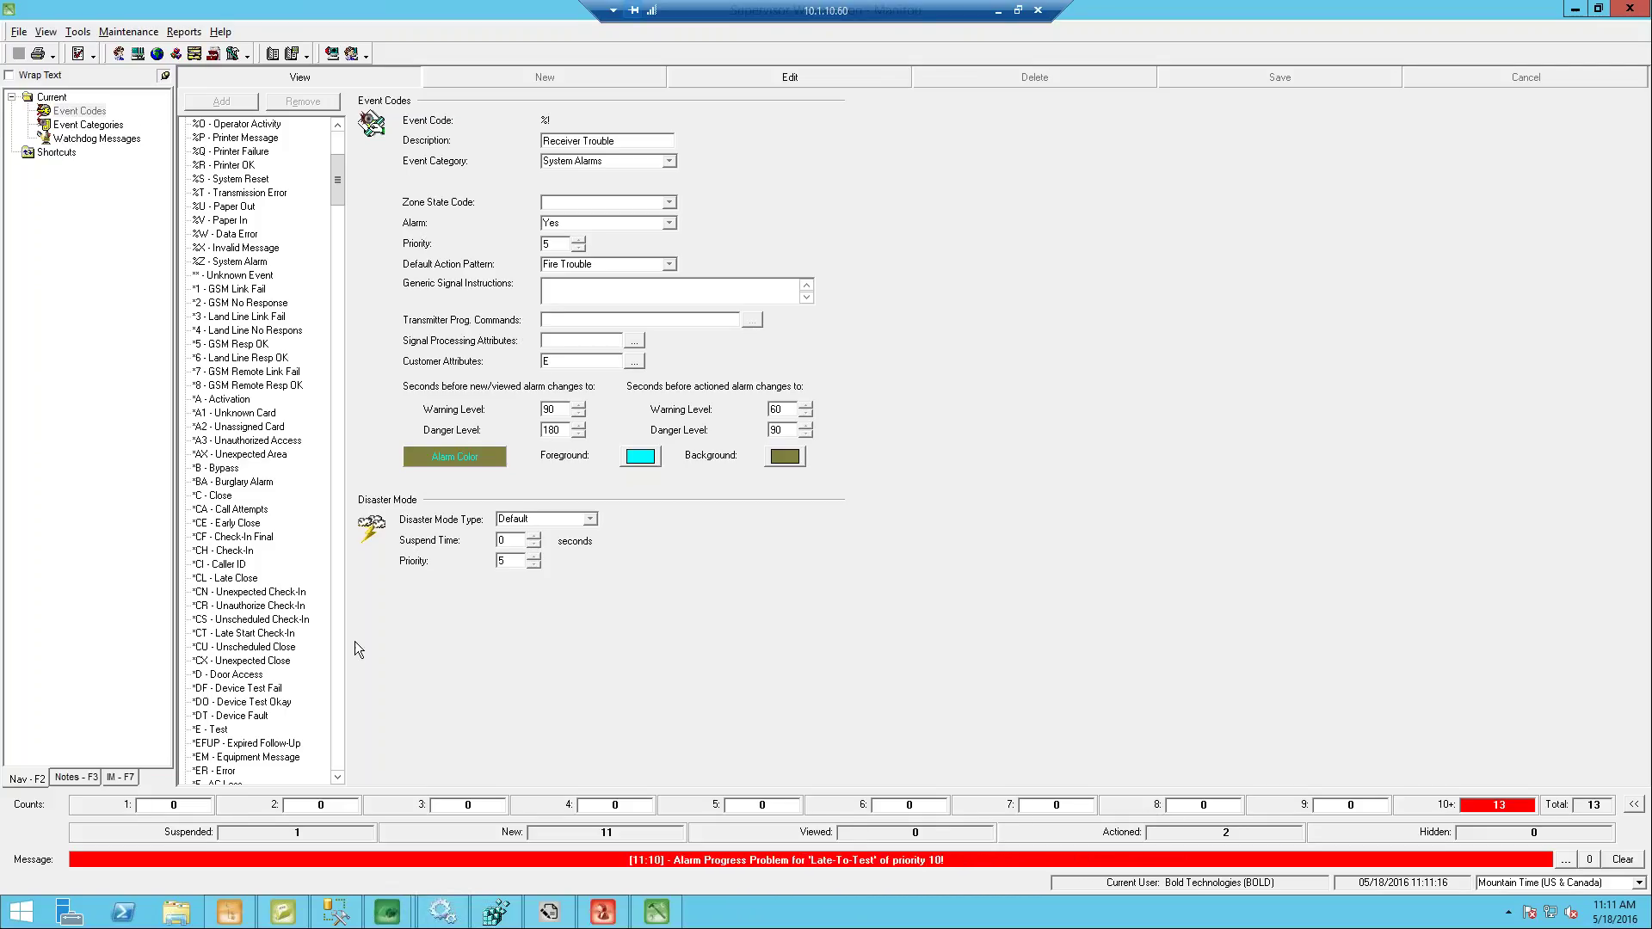
click(238, 688)
scroll(239, 698, down, 5)
scroll(240, 699, down, 5)
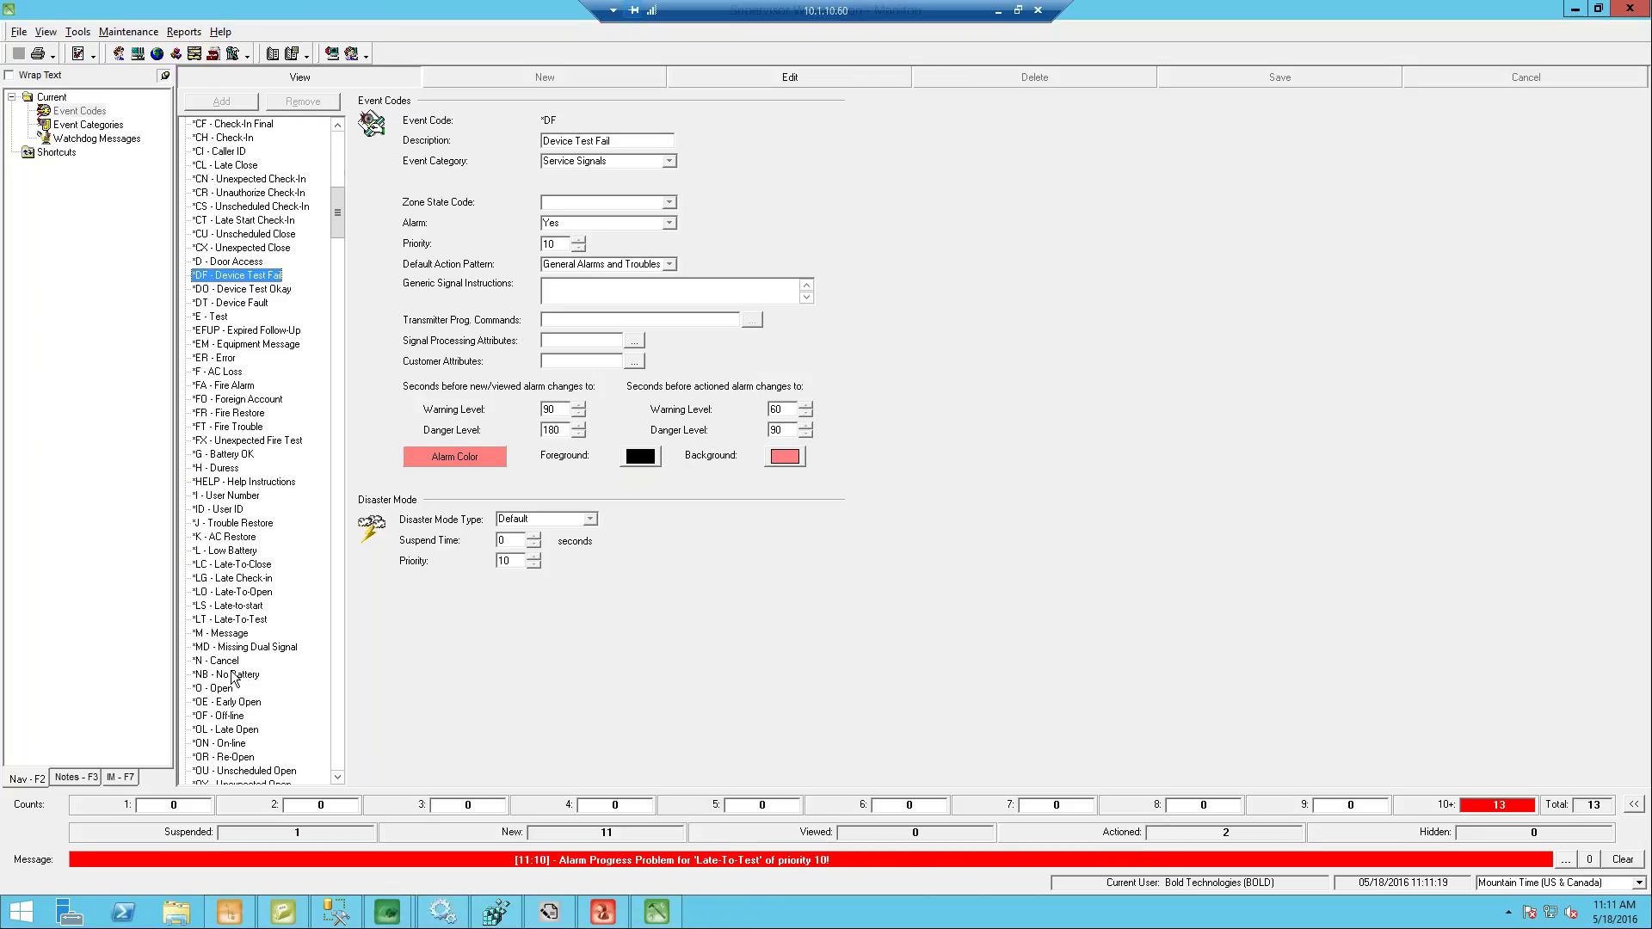
text(hpat)
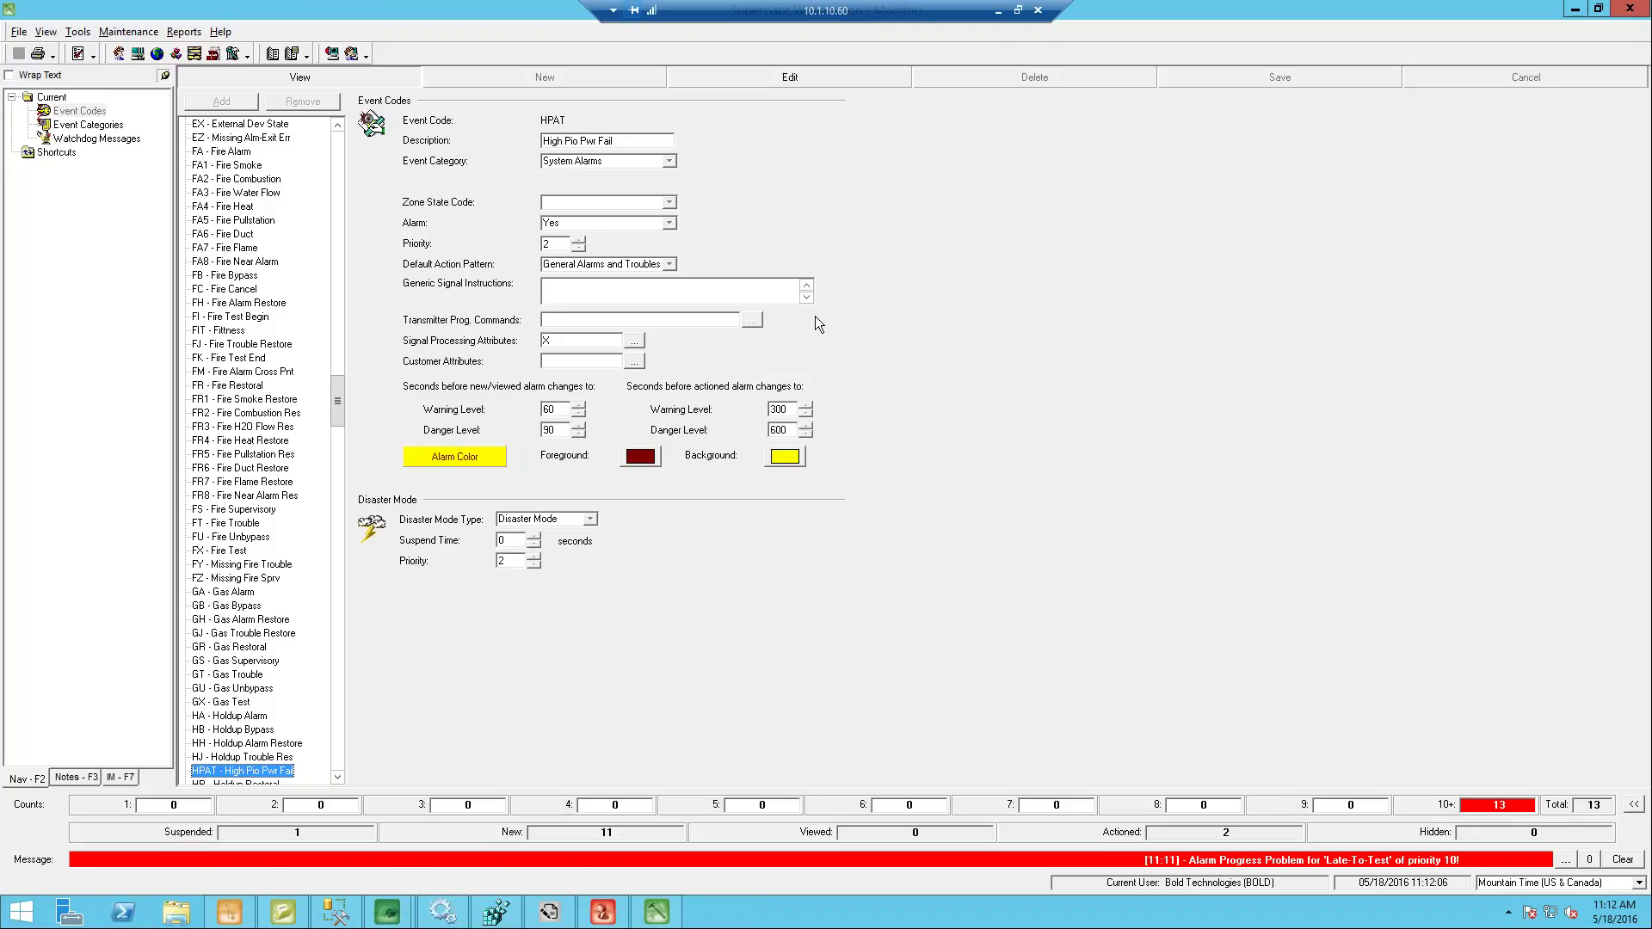
- Switch to the Operator Workstation and open Operations > Disaster Mode
click(603, 914)
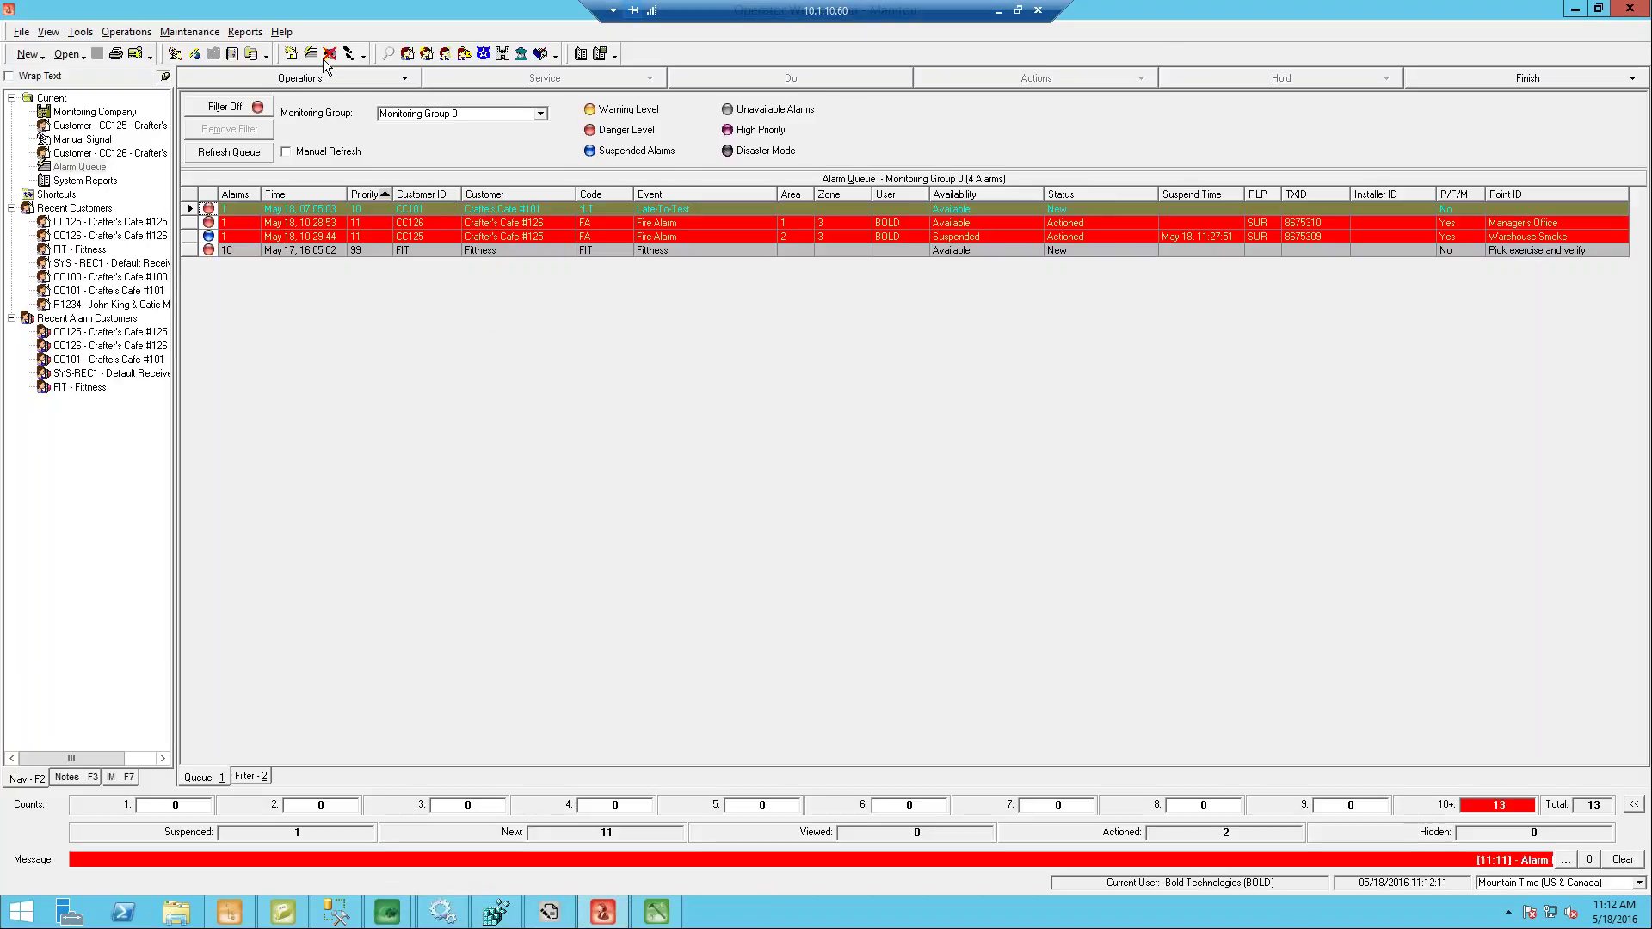
click(125, 35)
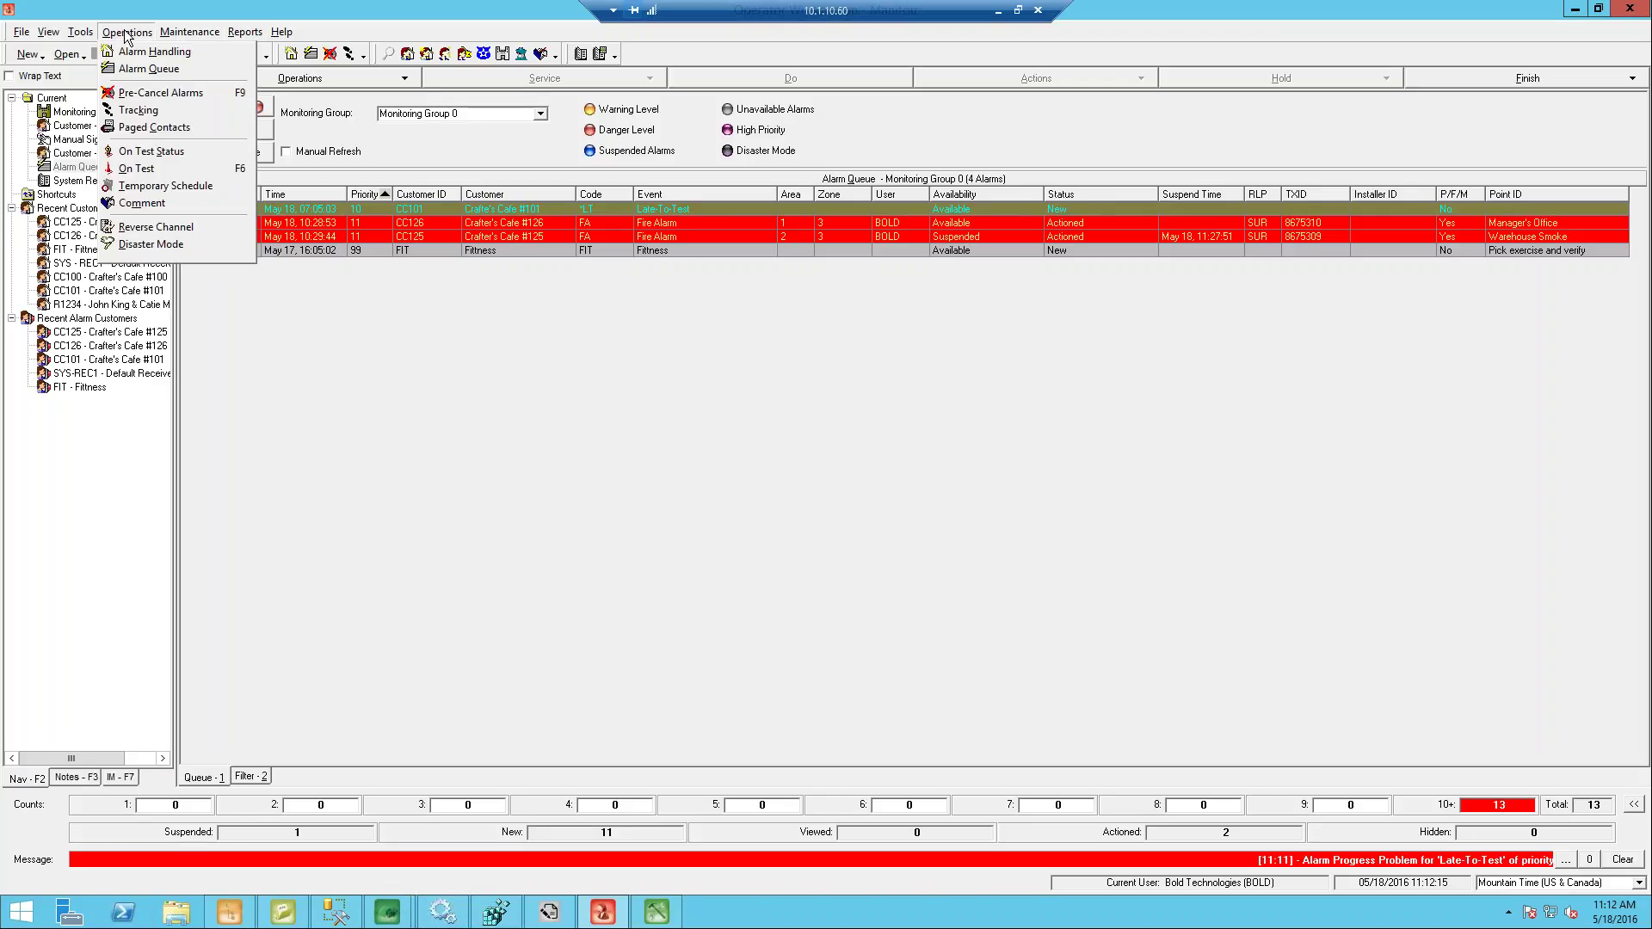
click(137, 245)
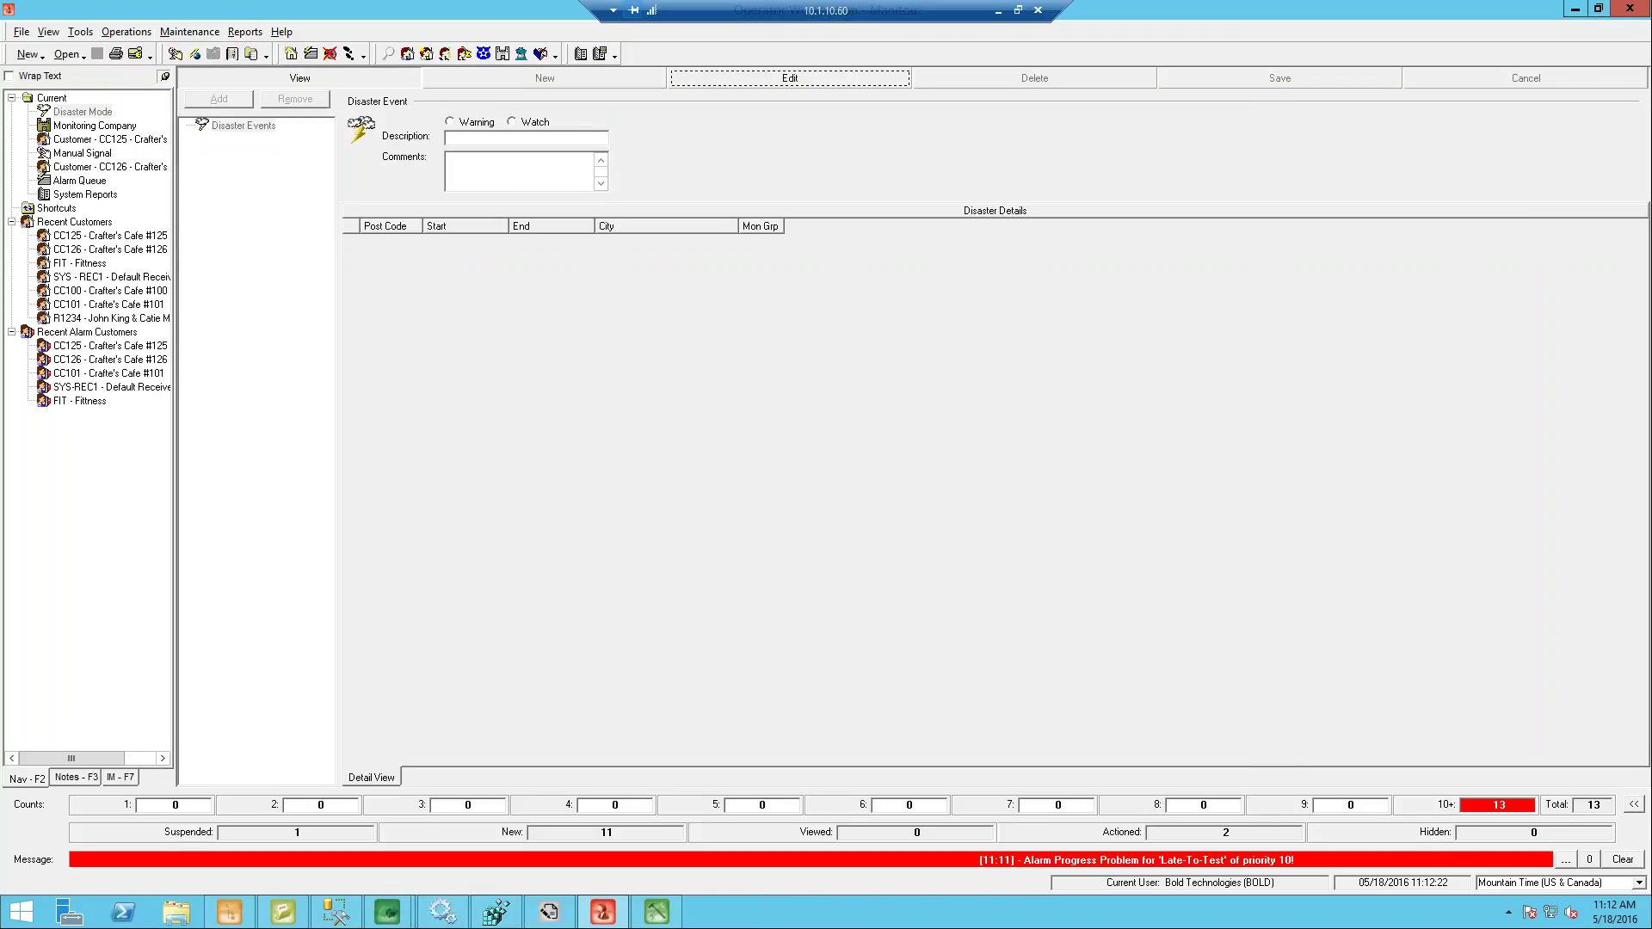
- Add a Warning disaster event 'Storms' with comment 'NWS Notification' for Monitoring Group 0
click(841, 79)
click(221, 101)
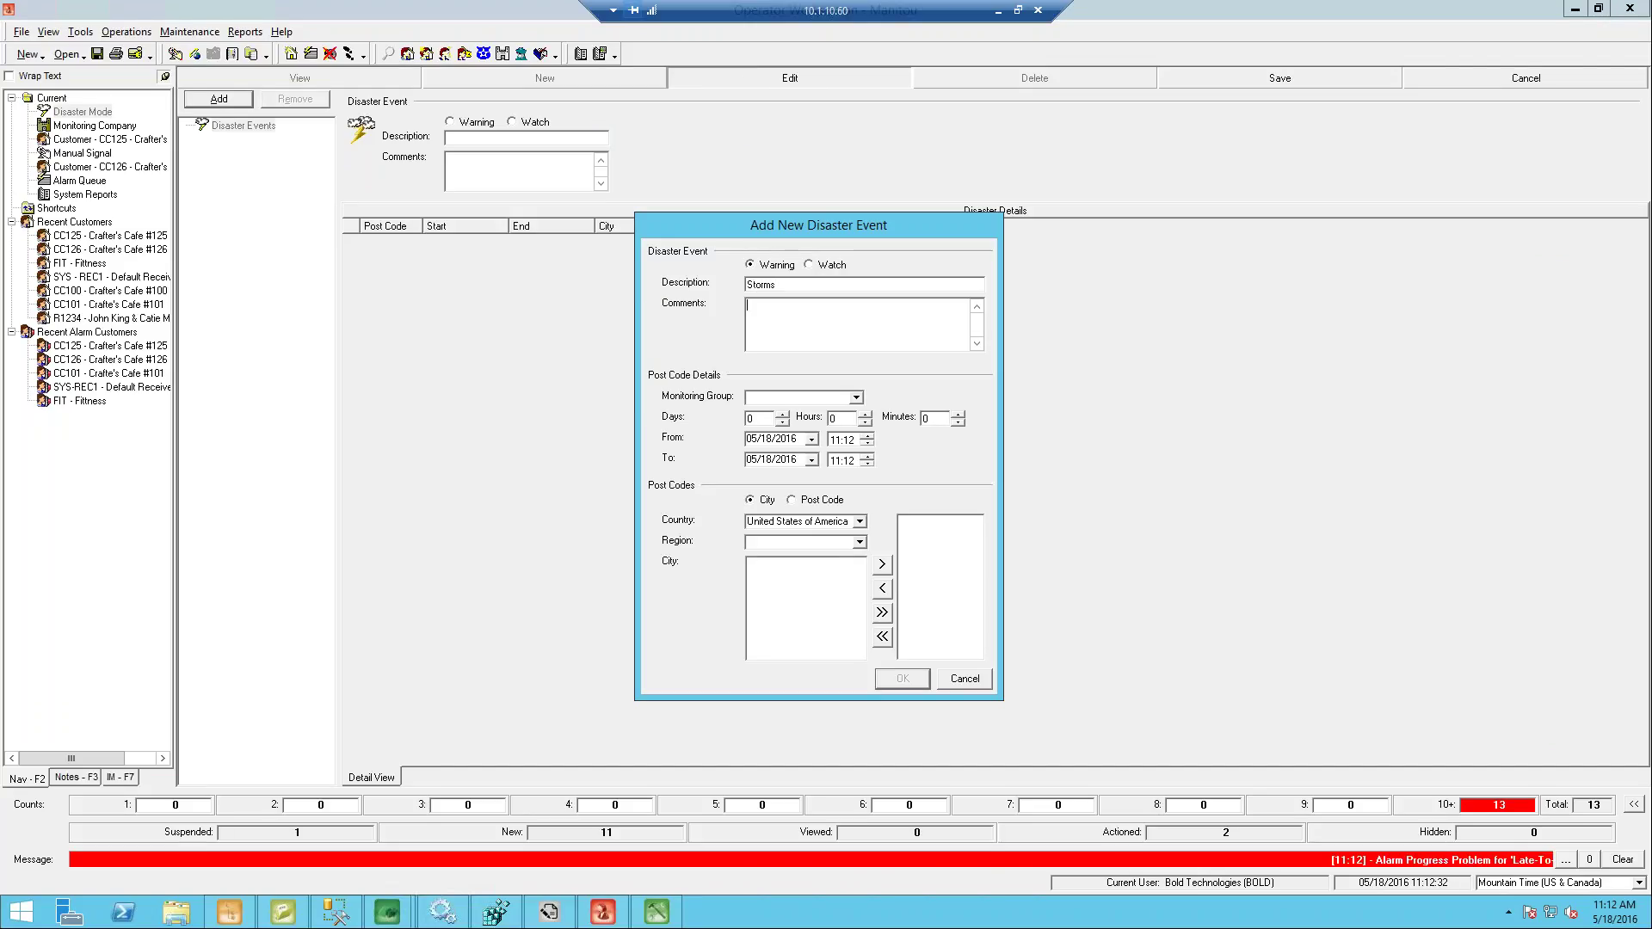
text(S Notification)
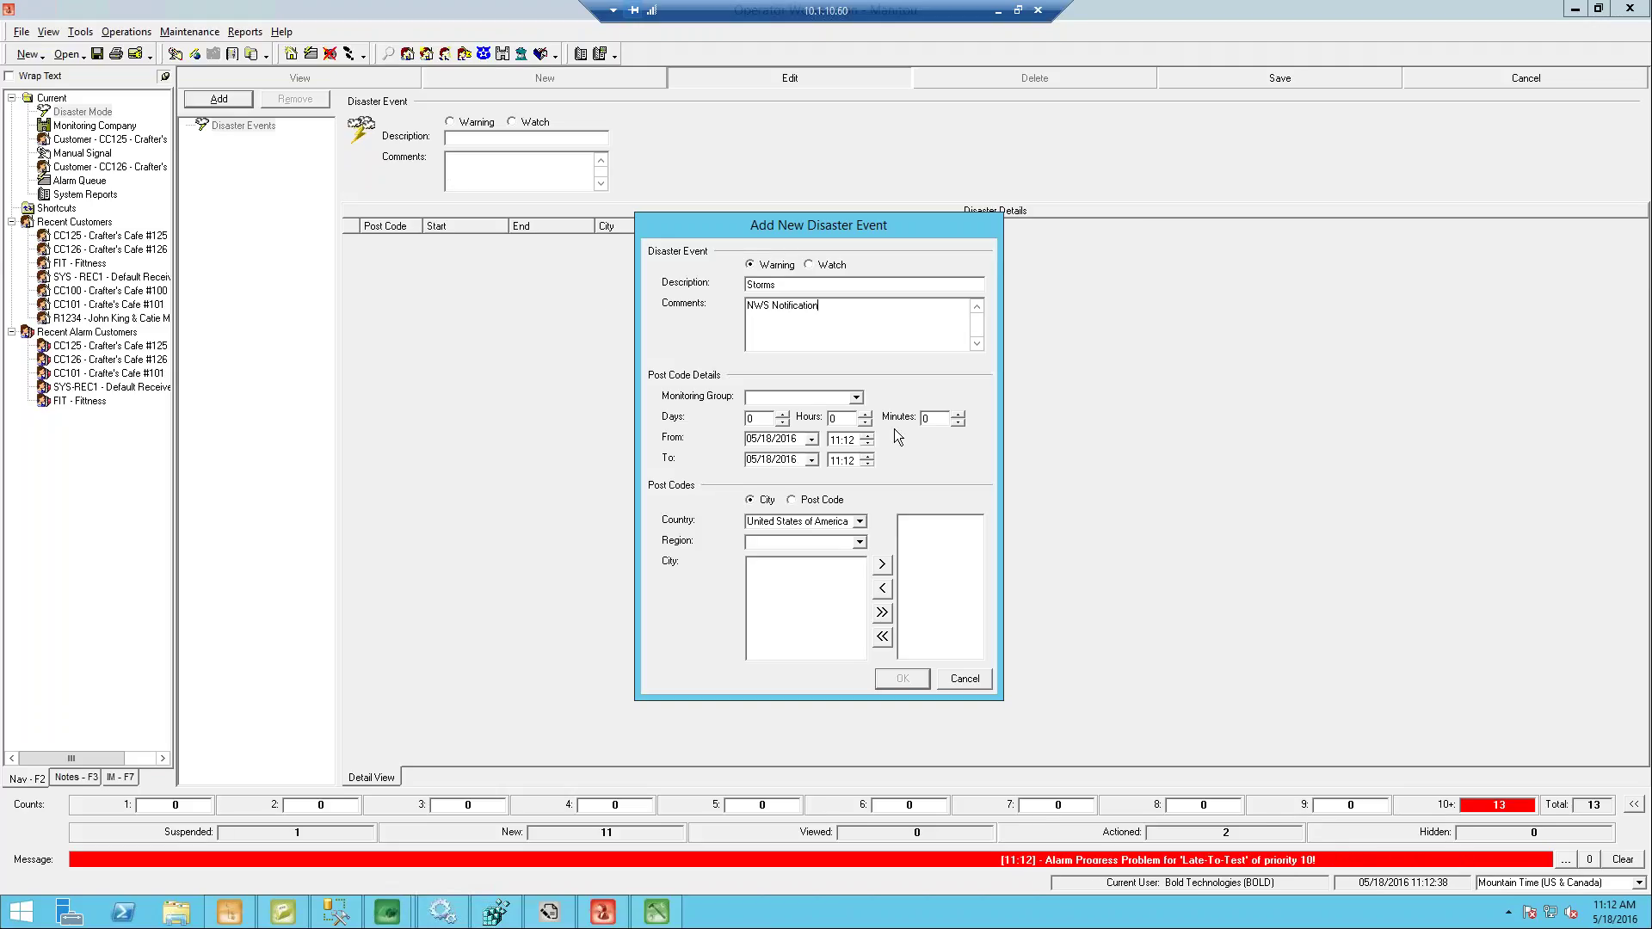
click(858, 397)
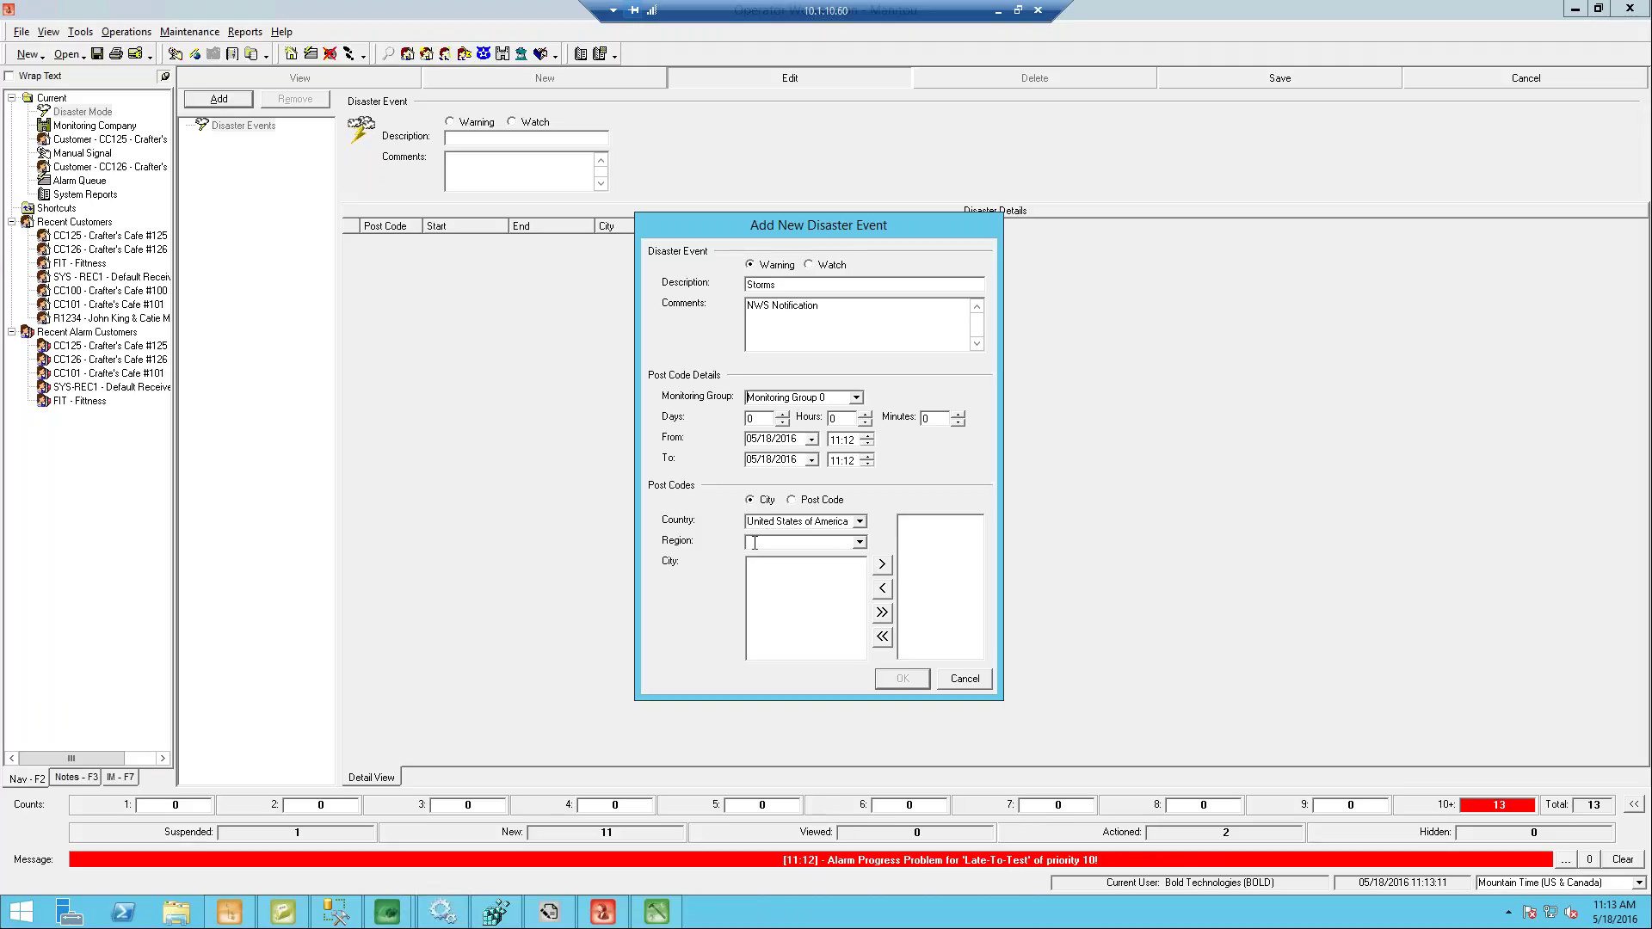
- Set the region to Colorado and add Colorado Springs' post code 80906 to the event
click(854, 543)
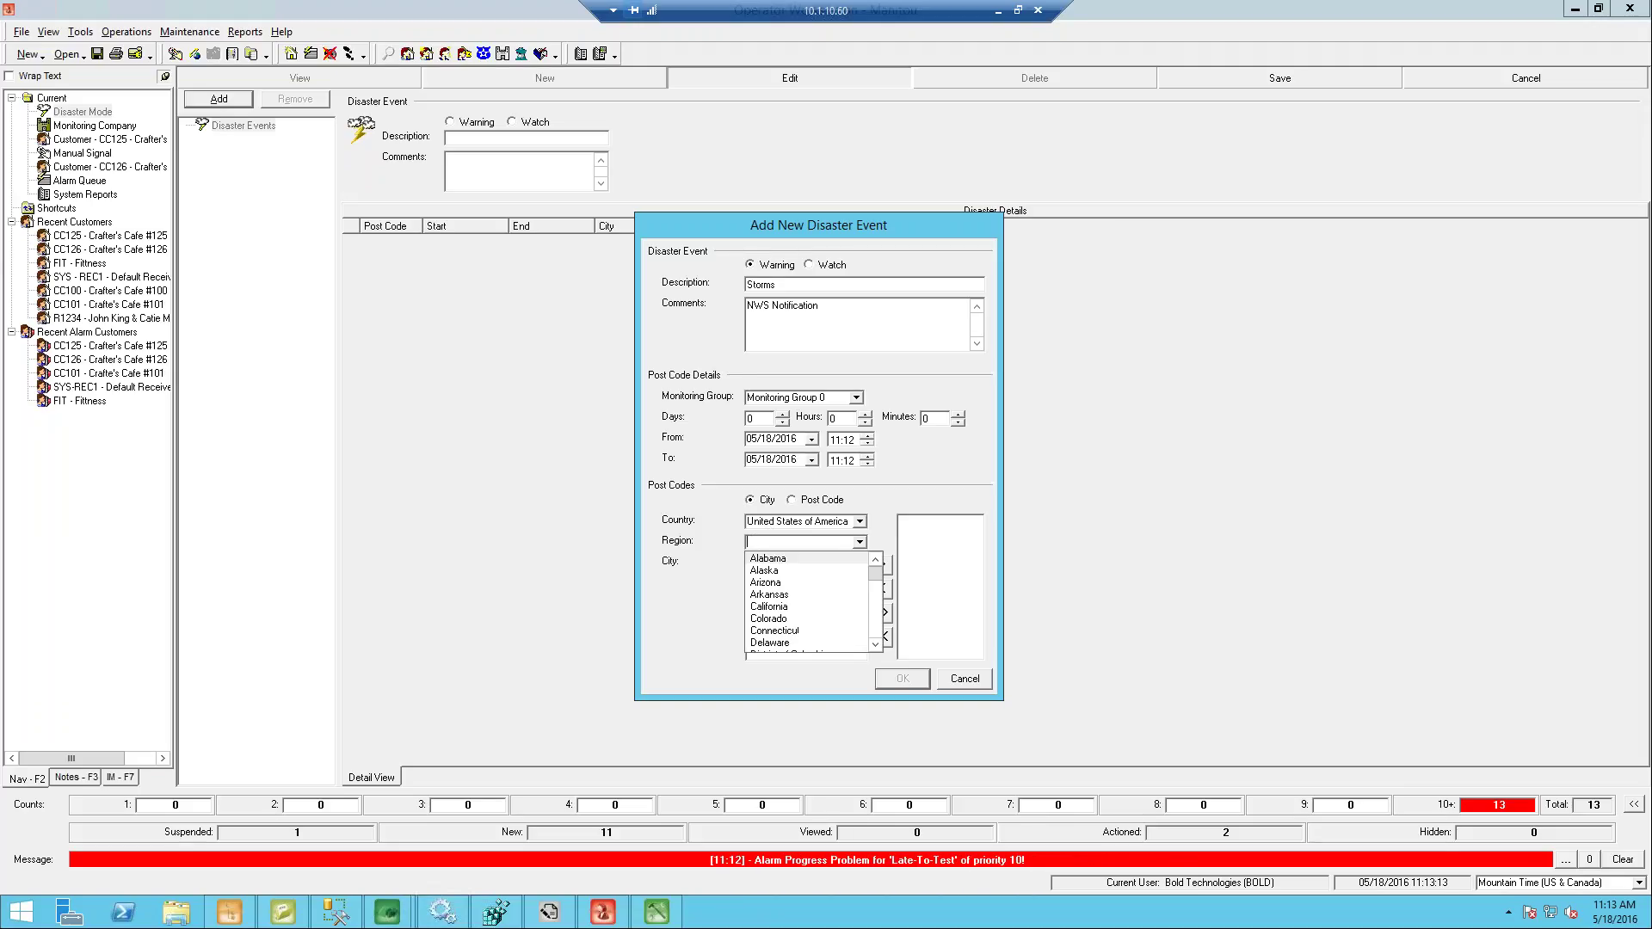
click(778, 618)
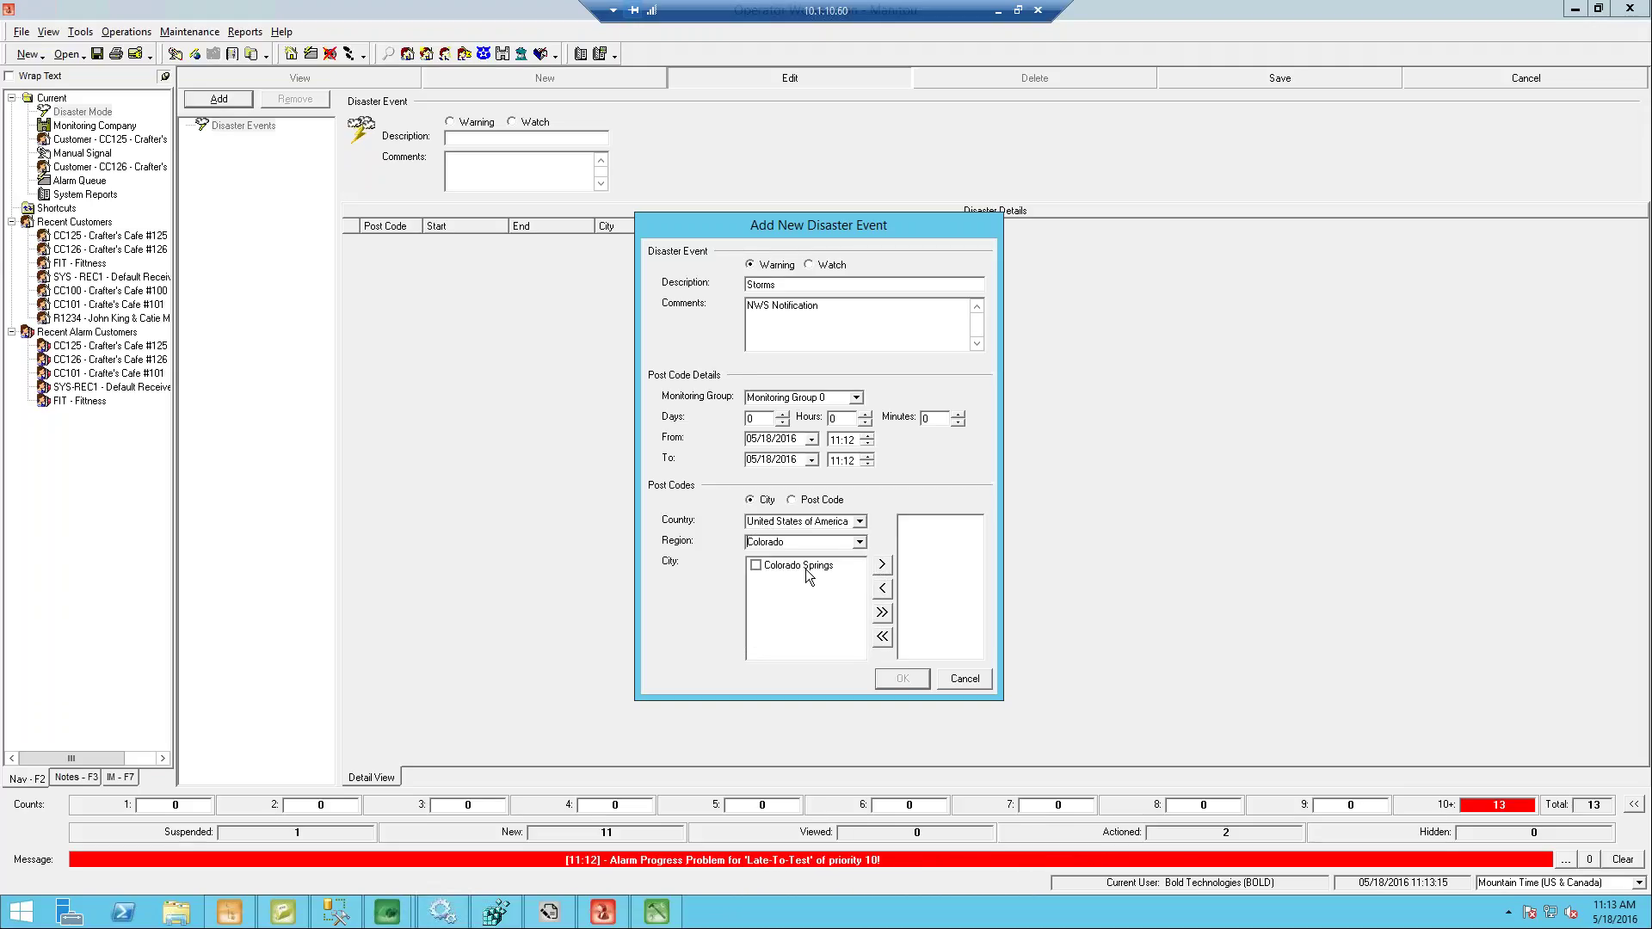
click(755, 565)
click(882, 565)
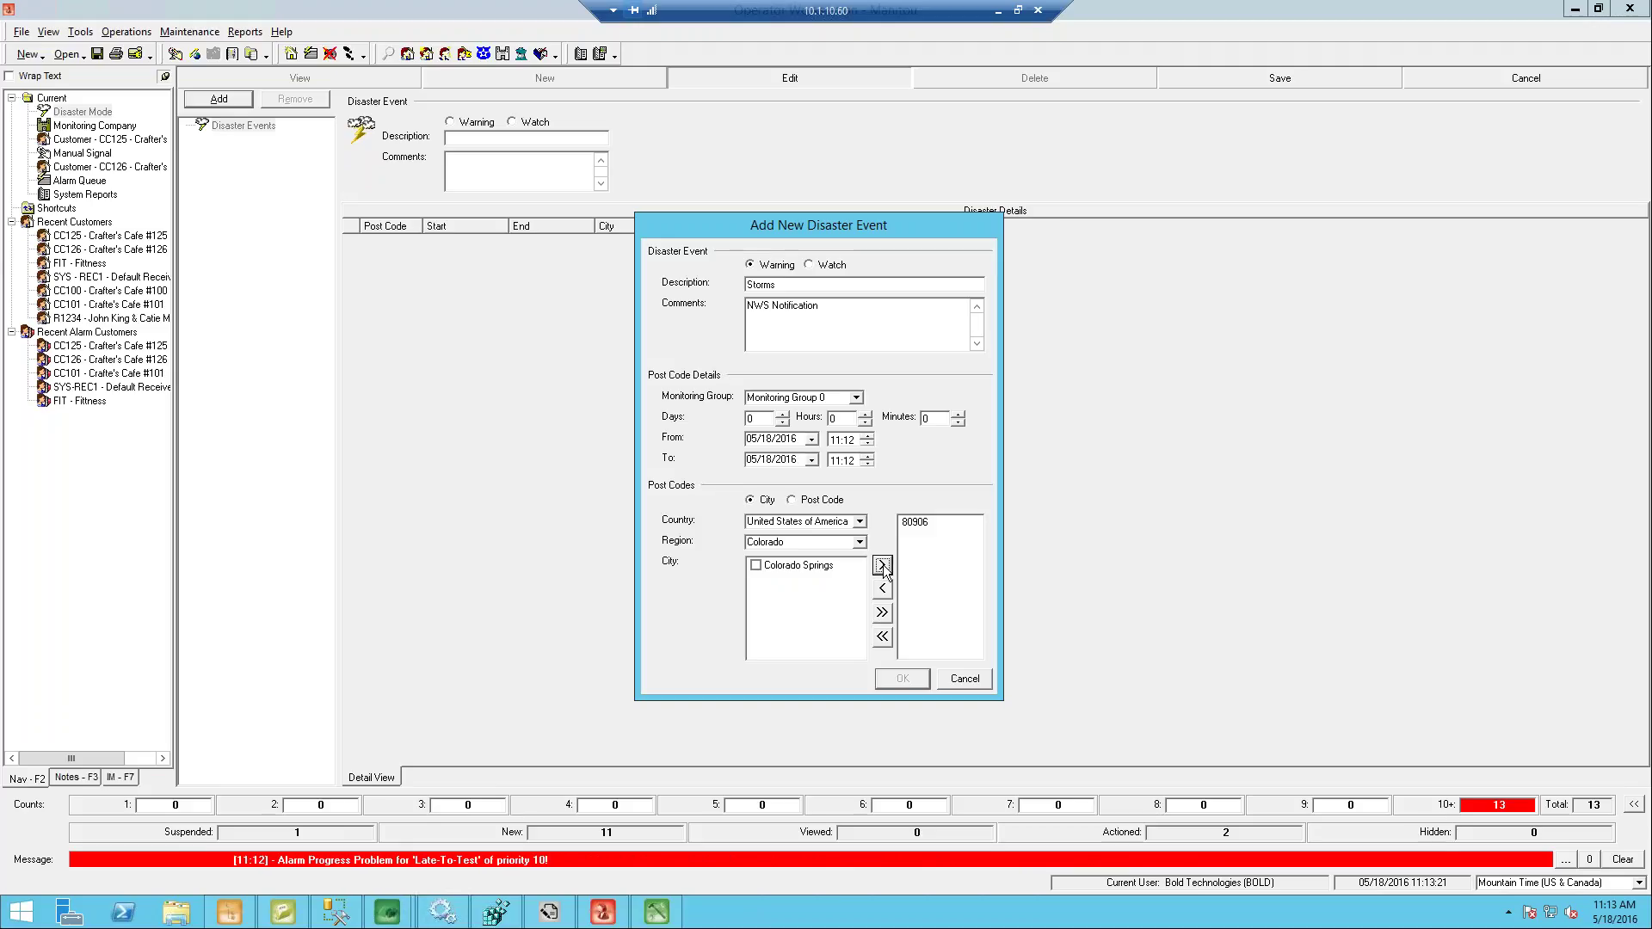
- Set the start date to 05/19/2016 and a 5-minute duration, then confirm the Storms event
click(845, 421)
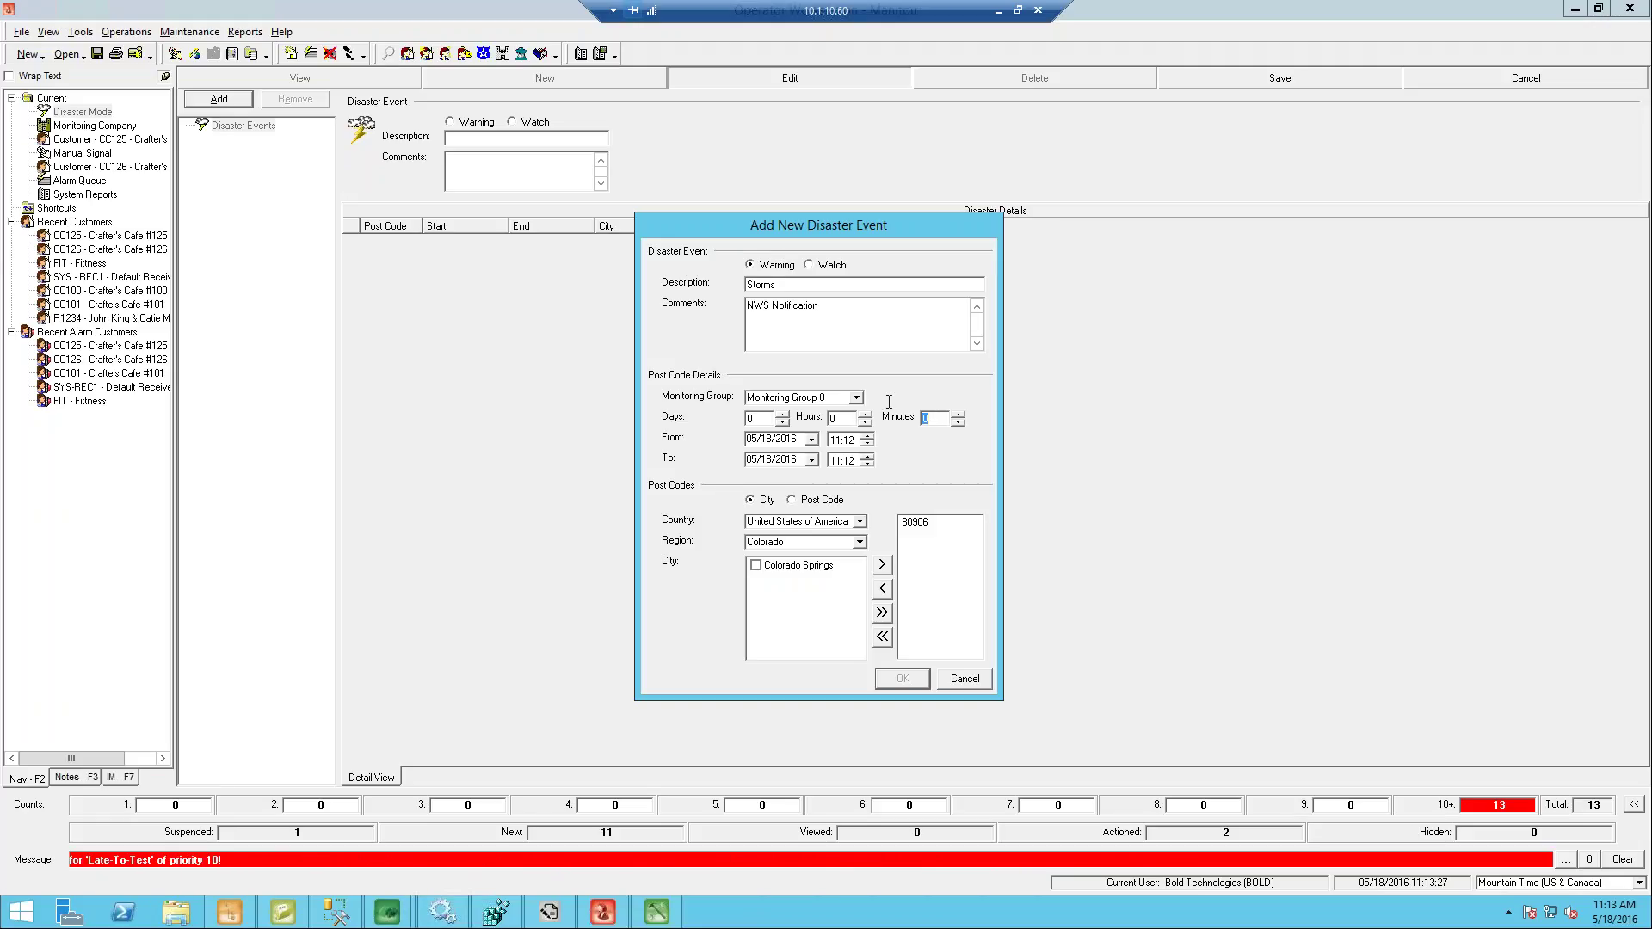
click(811, 440)
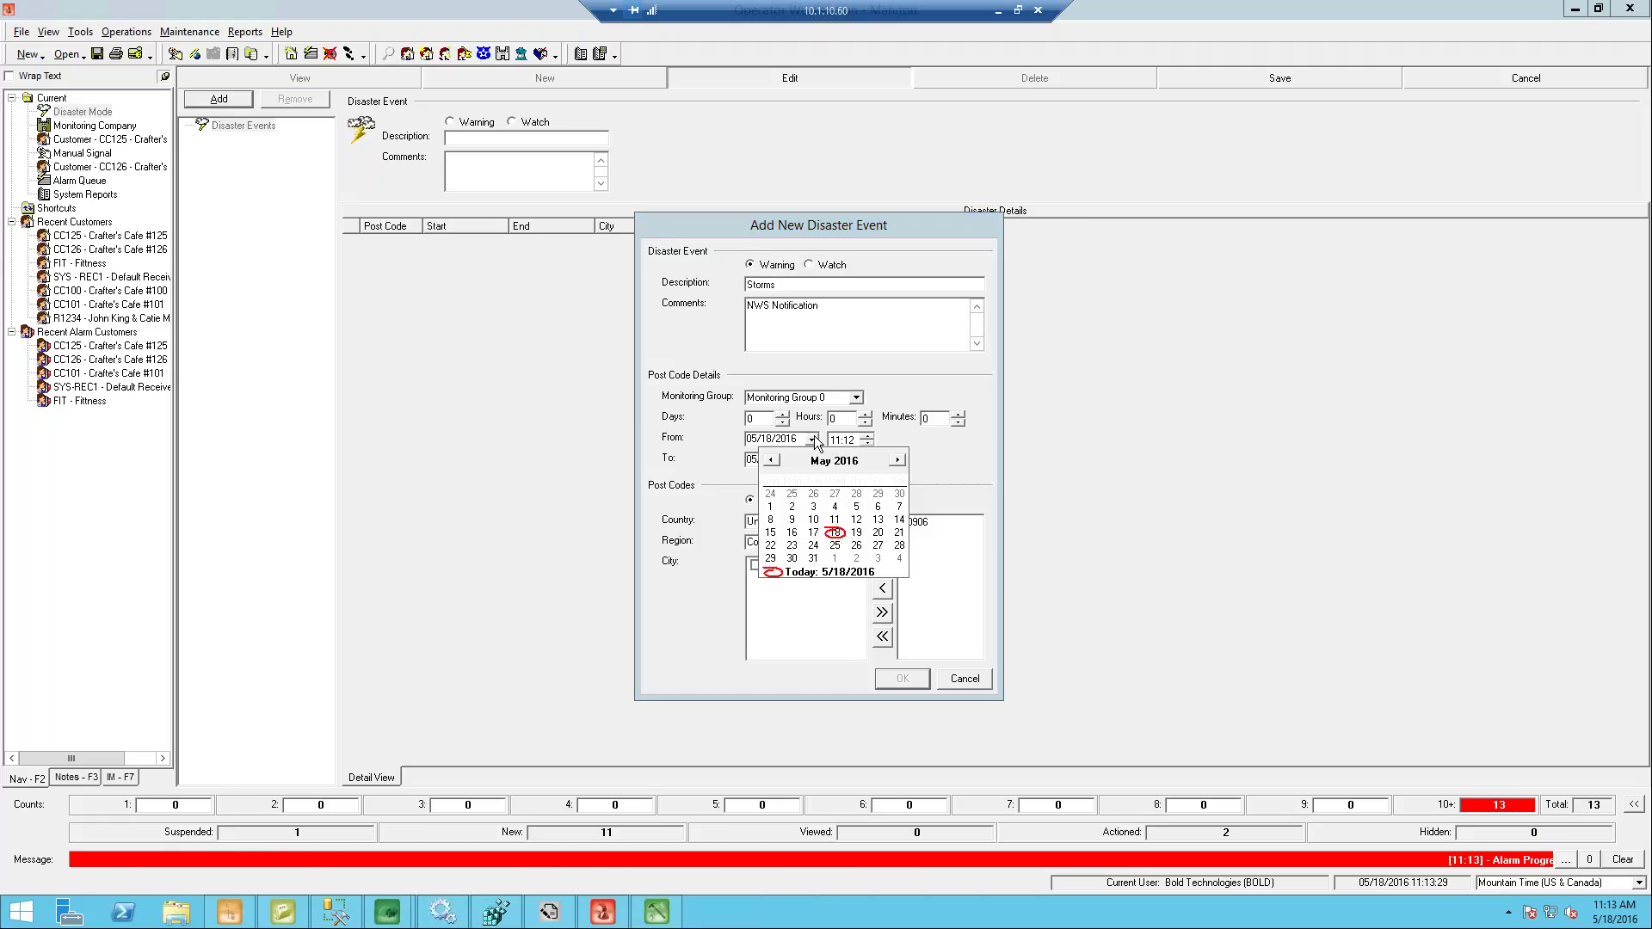
click(856, 534)
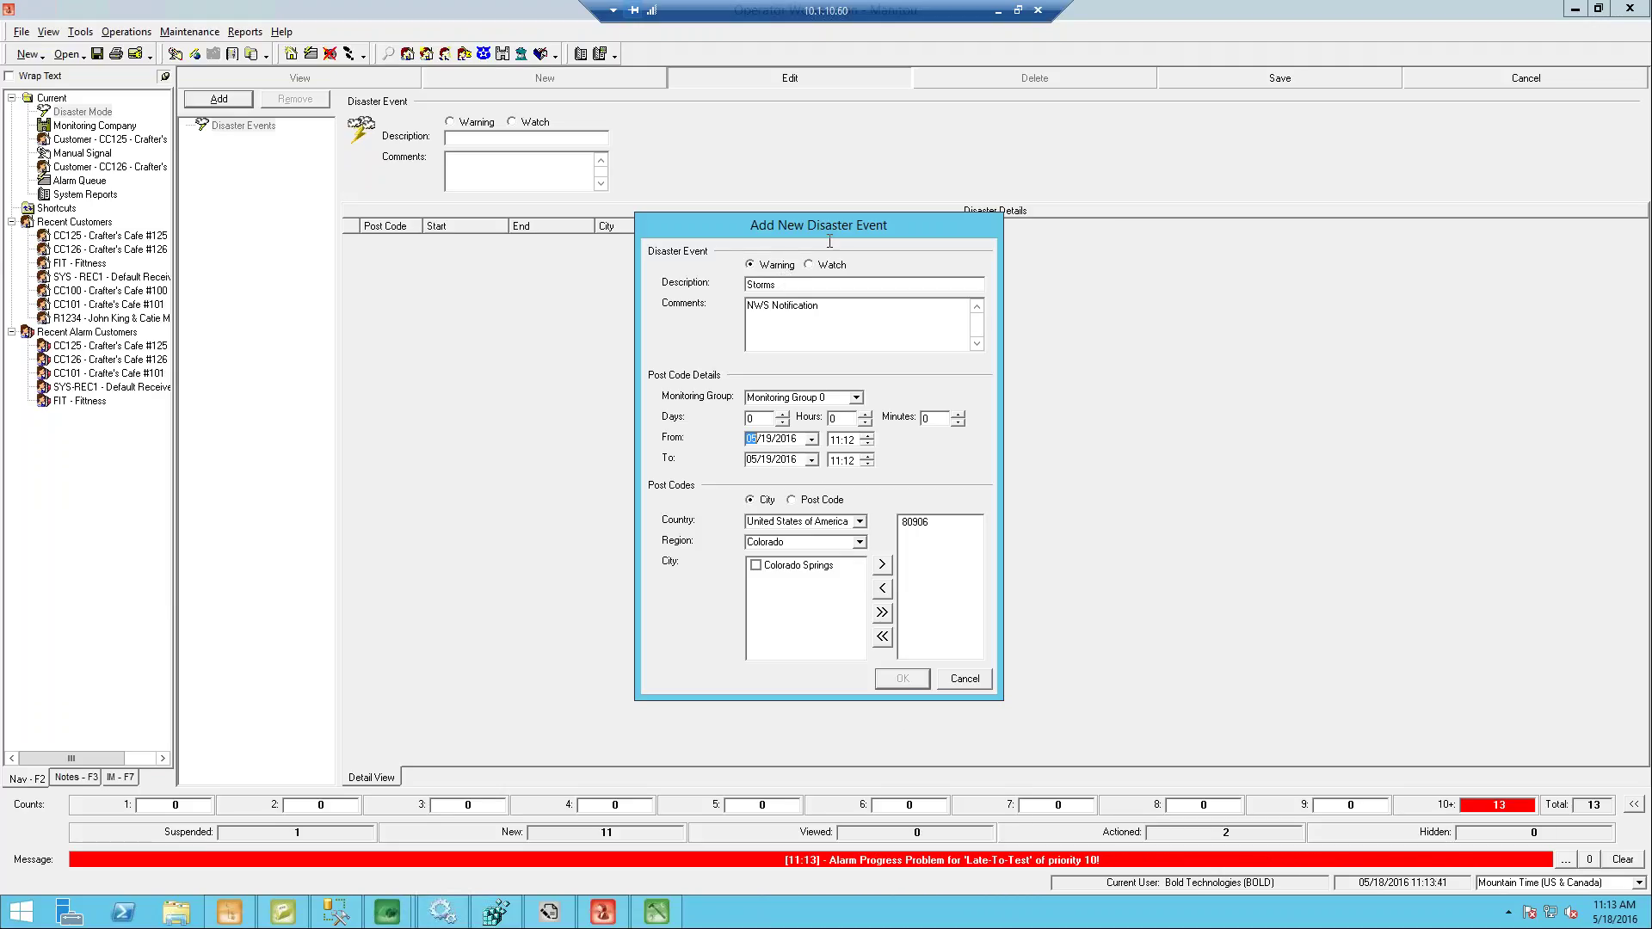
click(934, 418)
text(5)
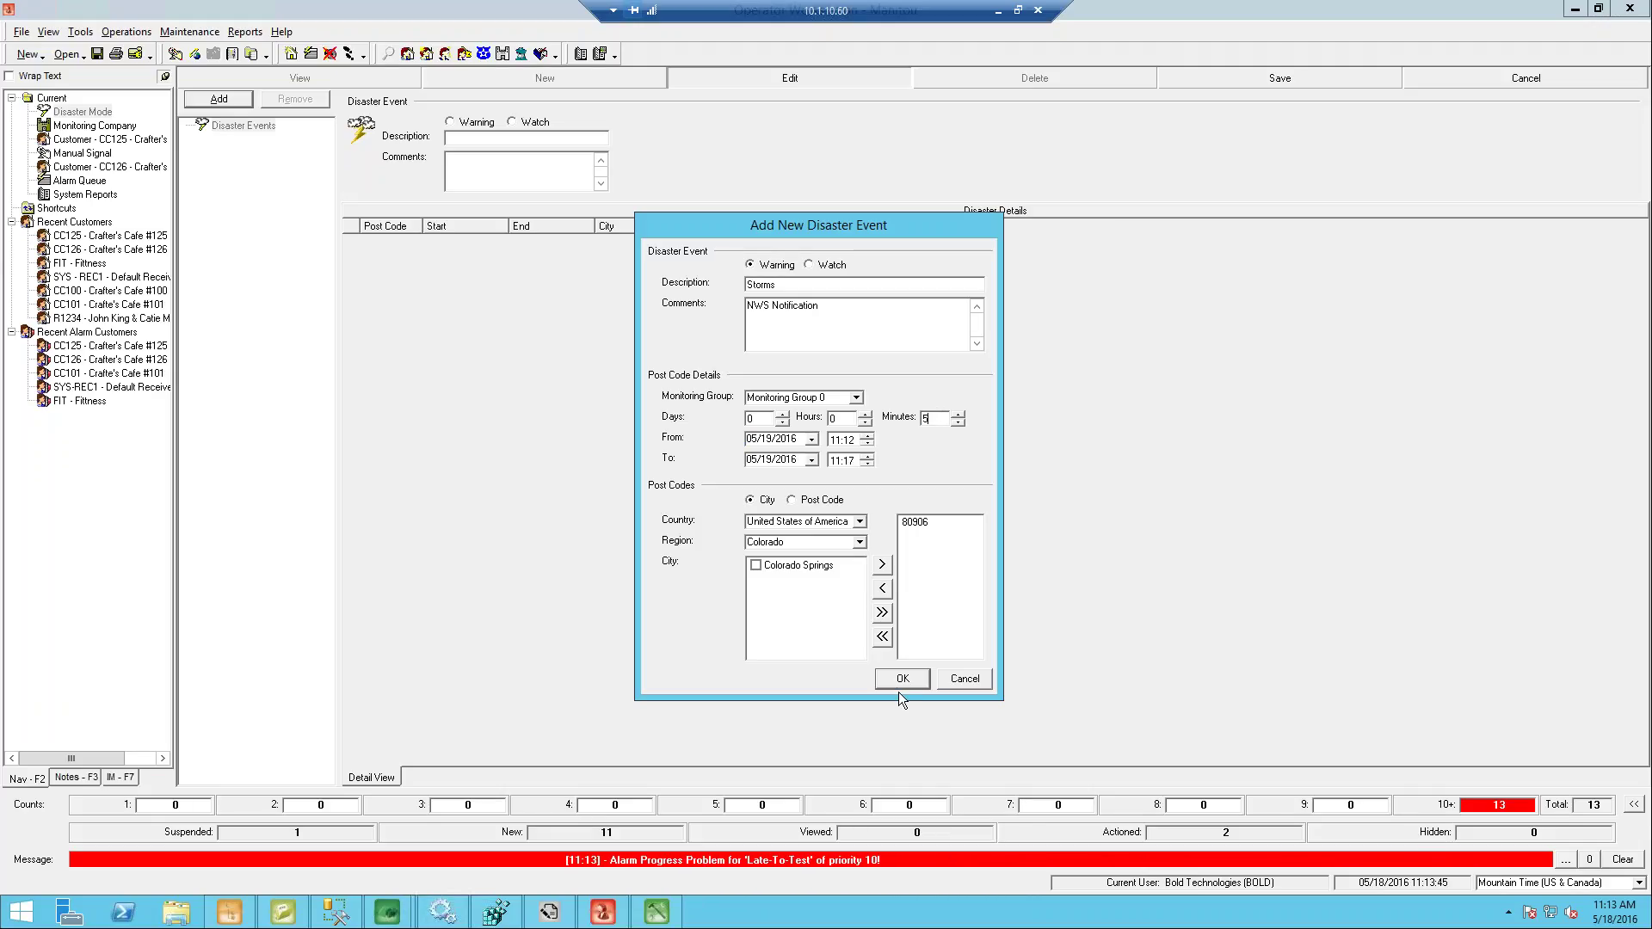
click(900, 679)
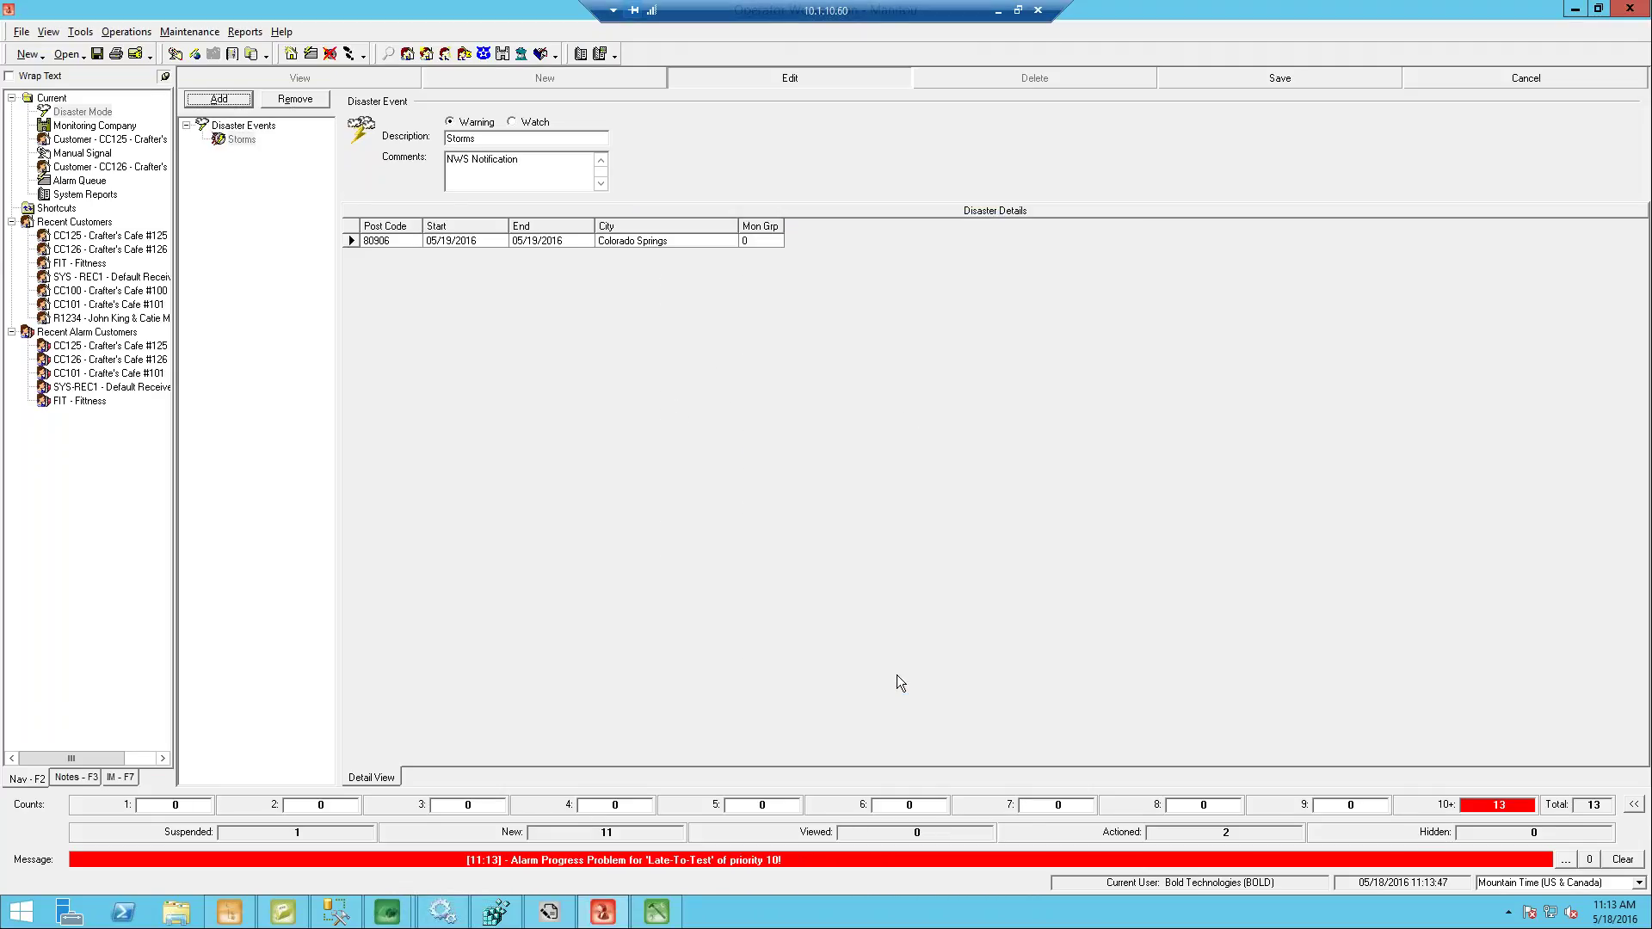
- Save the Storms disaster event and bring up the alarm queue
click(1307, 74)
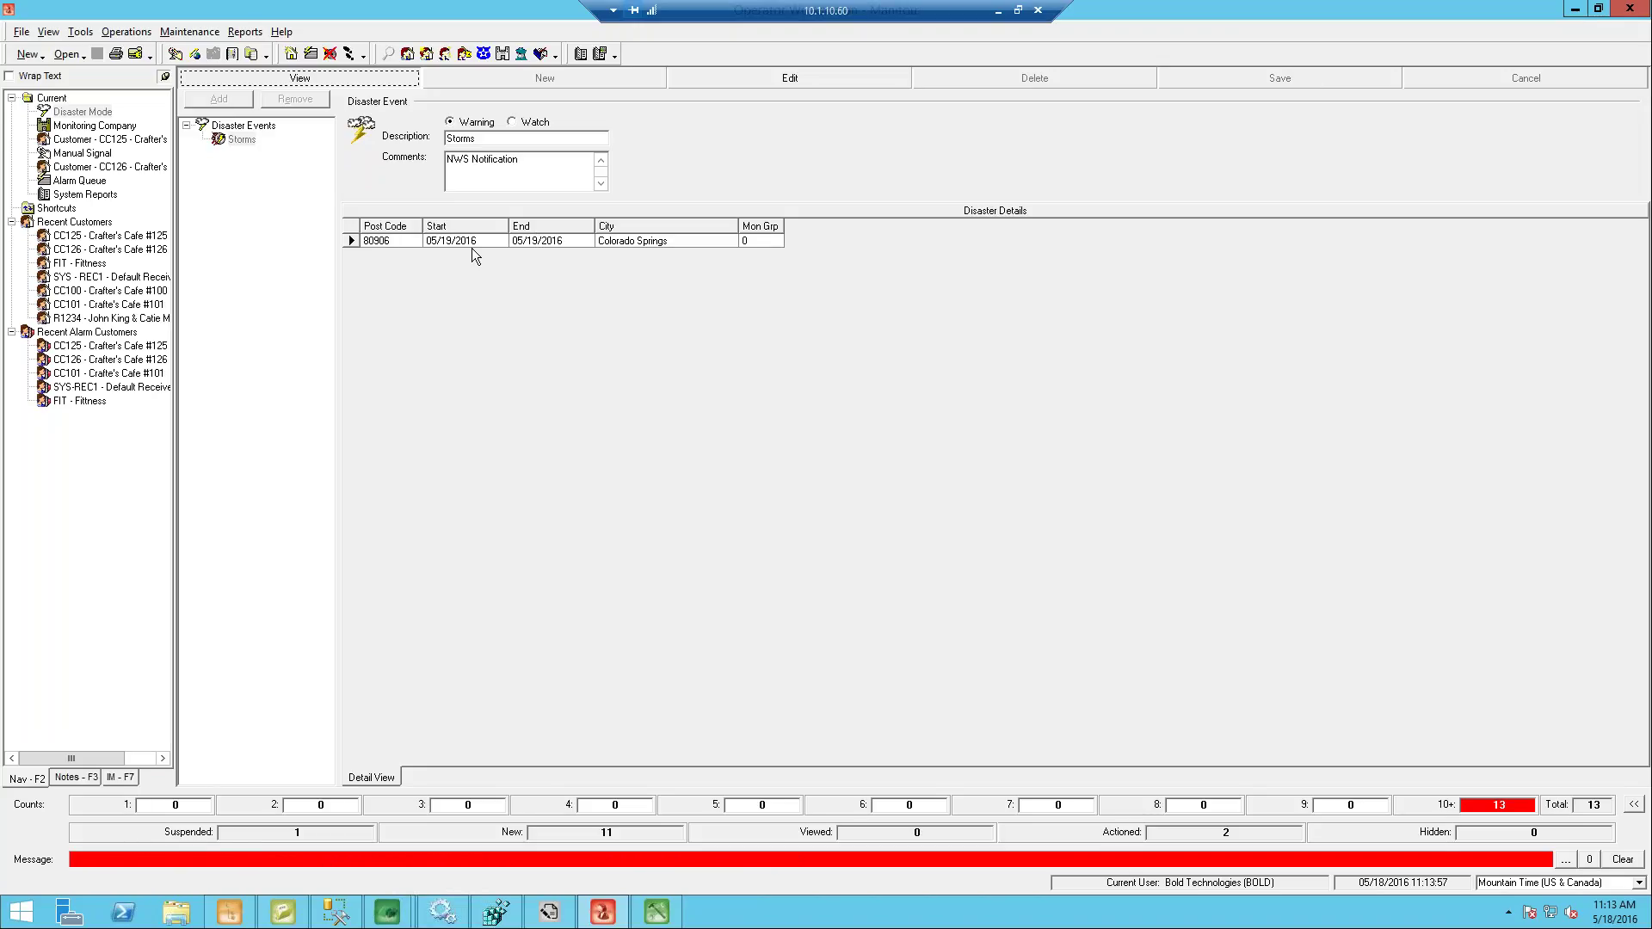
click(311, 54)
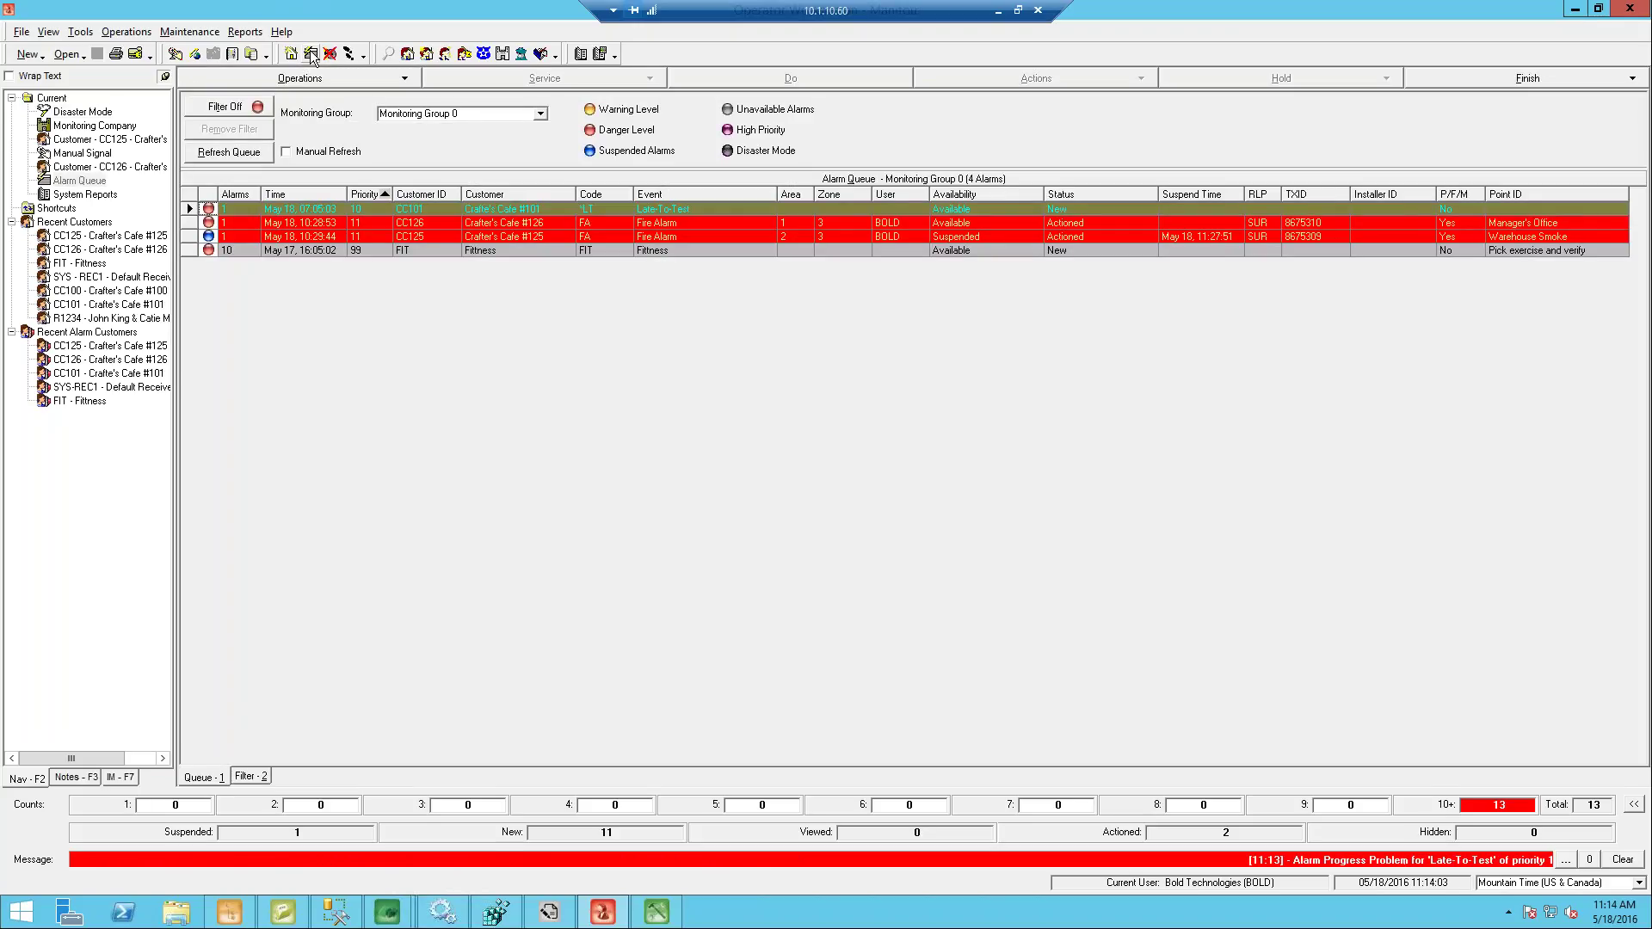
- Start a Finish > Operator Cancel and submit the operator password
click(1489, 83)
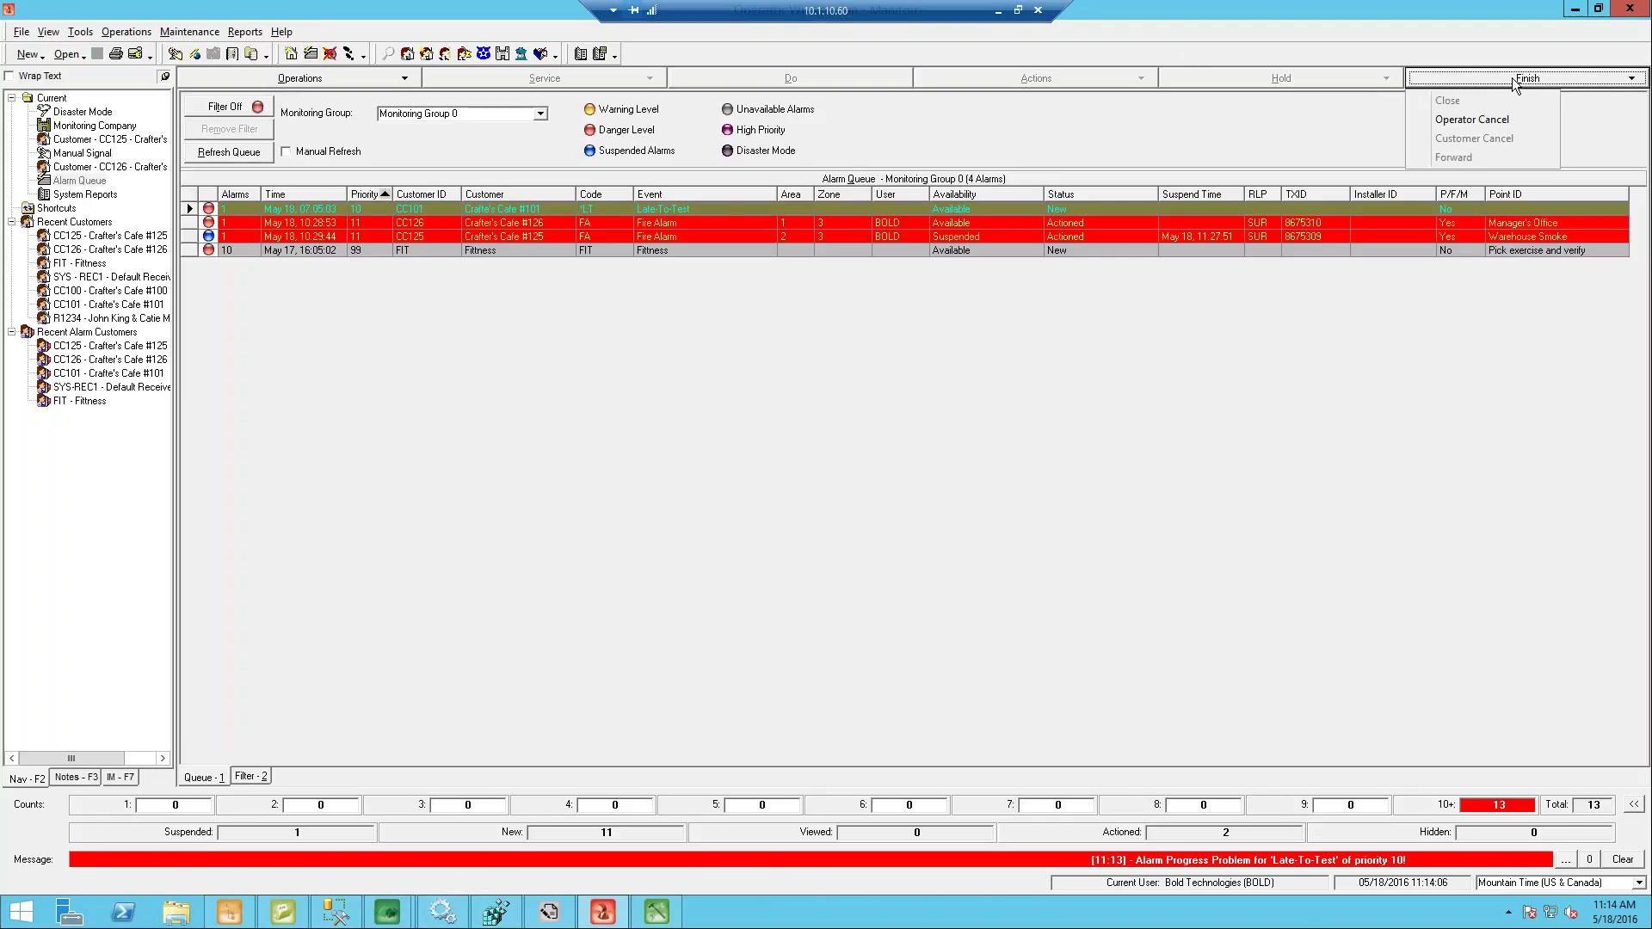
click(1467, 121)
text(*)
key(Return)
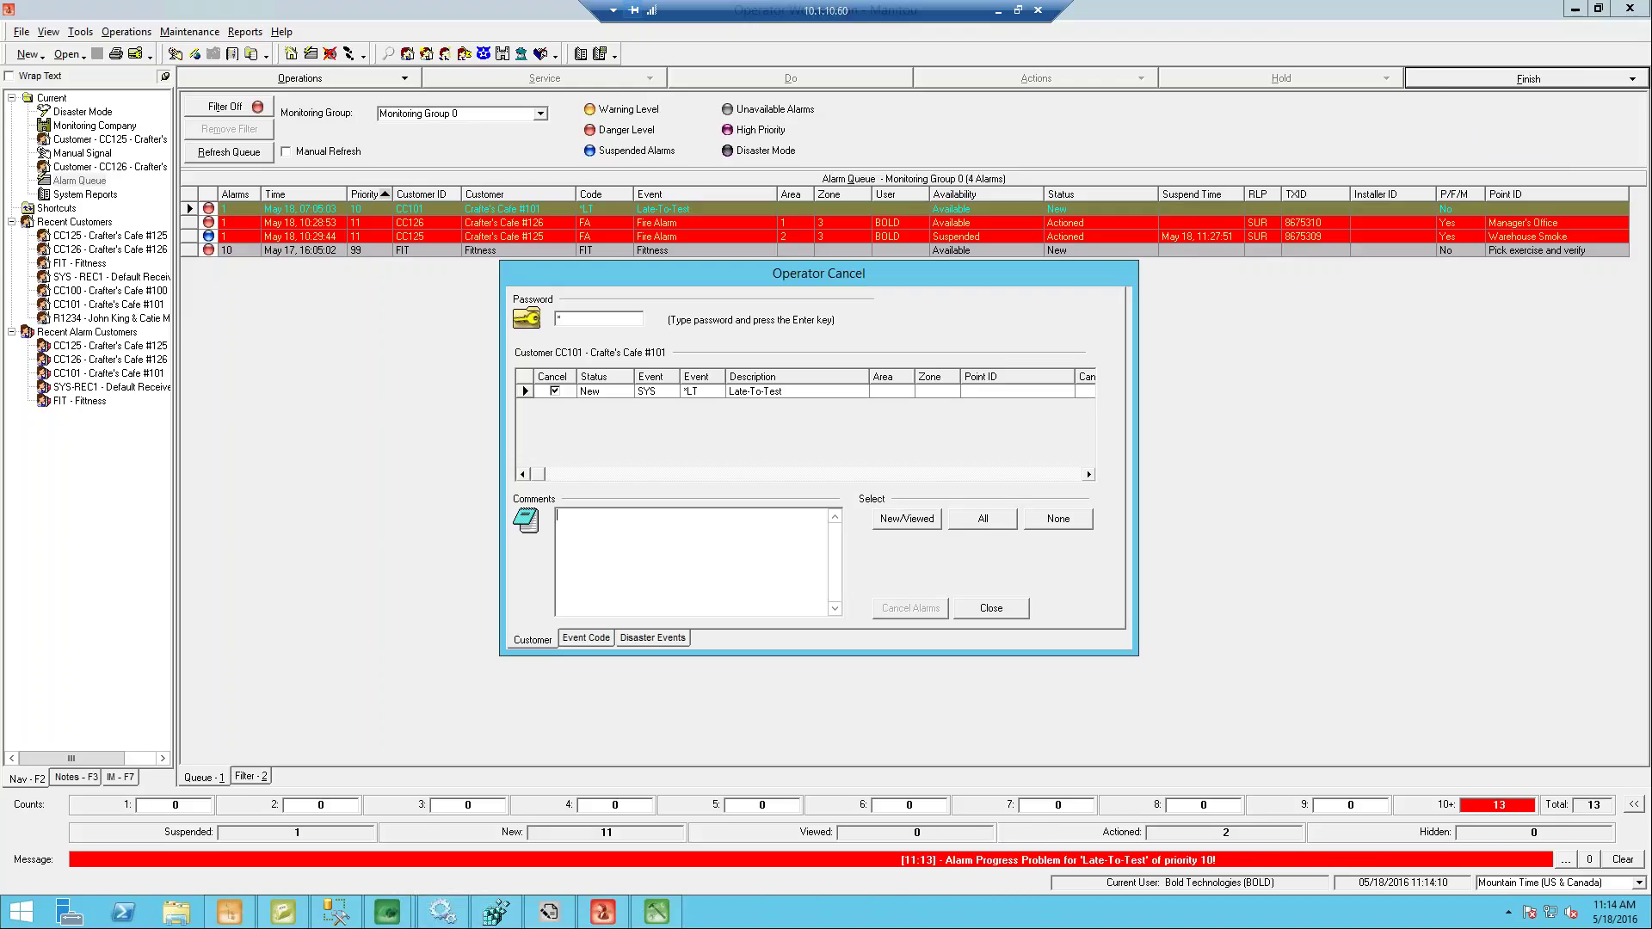
- In the Disaster Events batch options, choose resolution code PW Power Loss, set Minutes Ago, and comment 'notes'
click(638, 640)
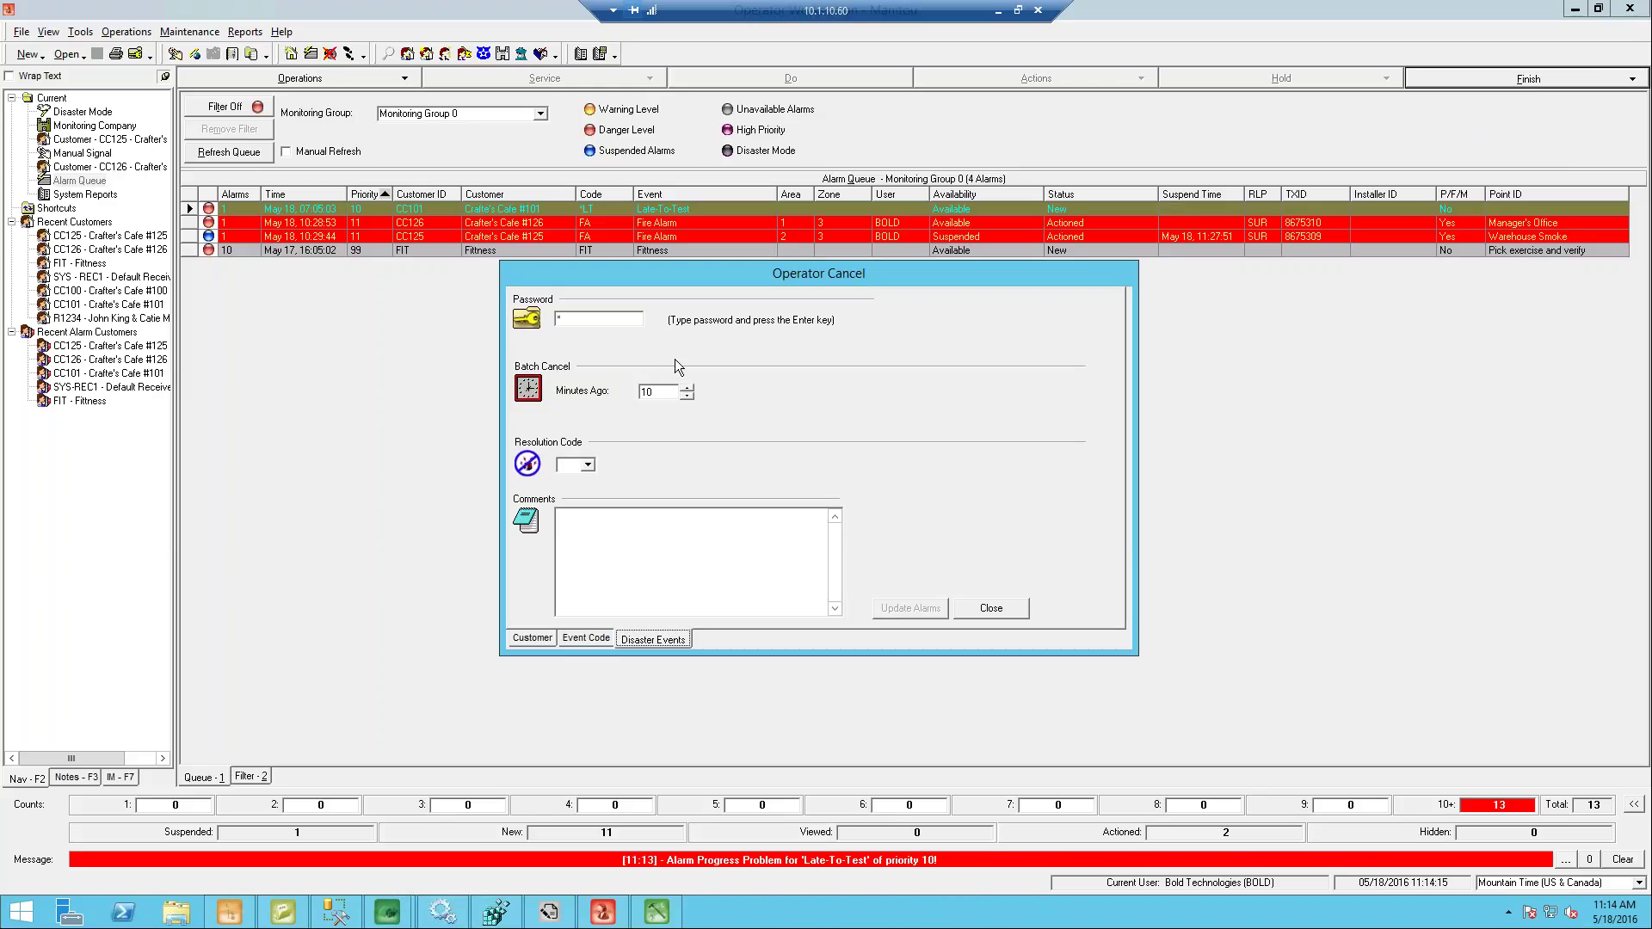
click(588, 466)
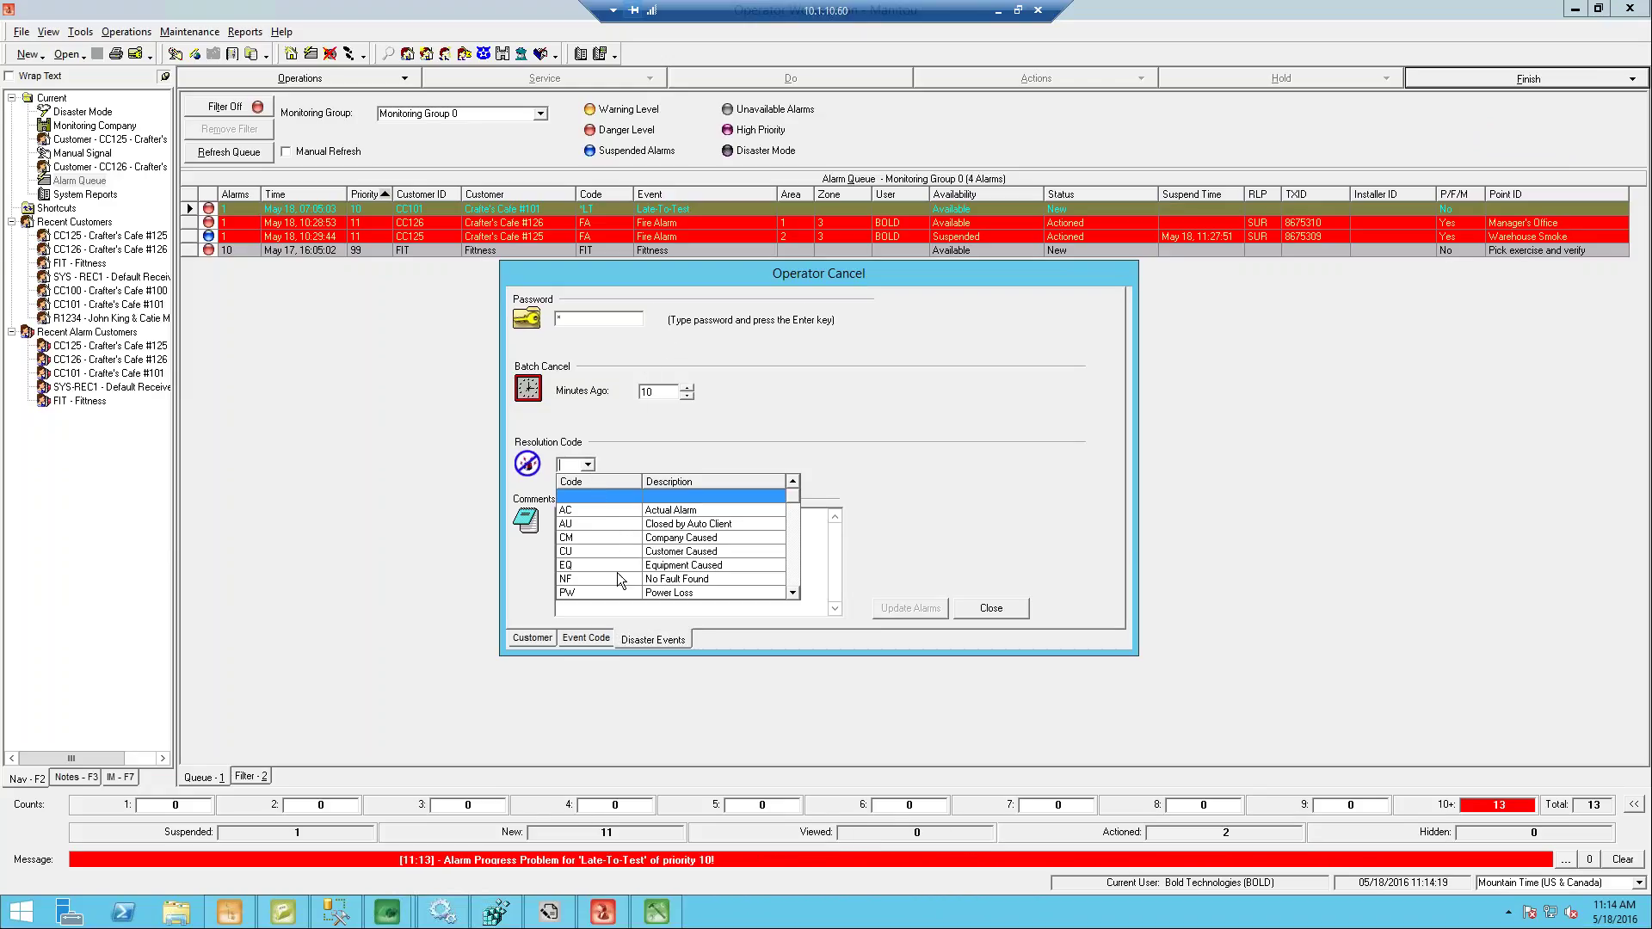
click(697, 592)
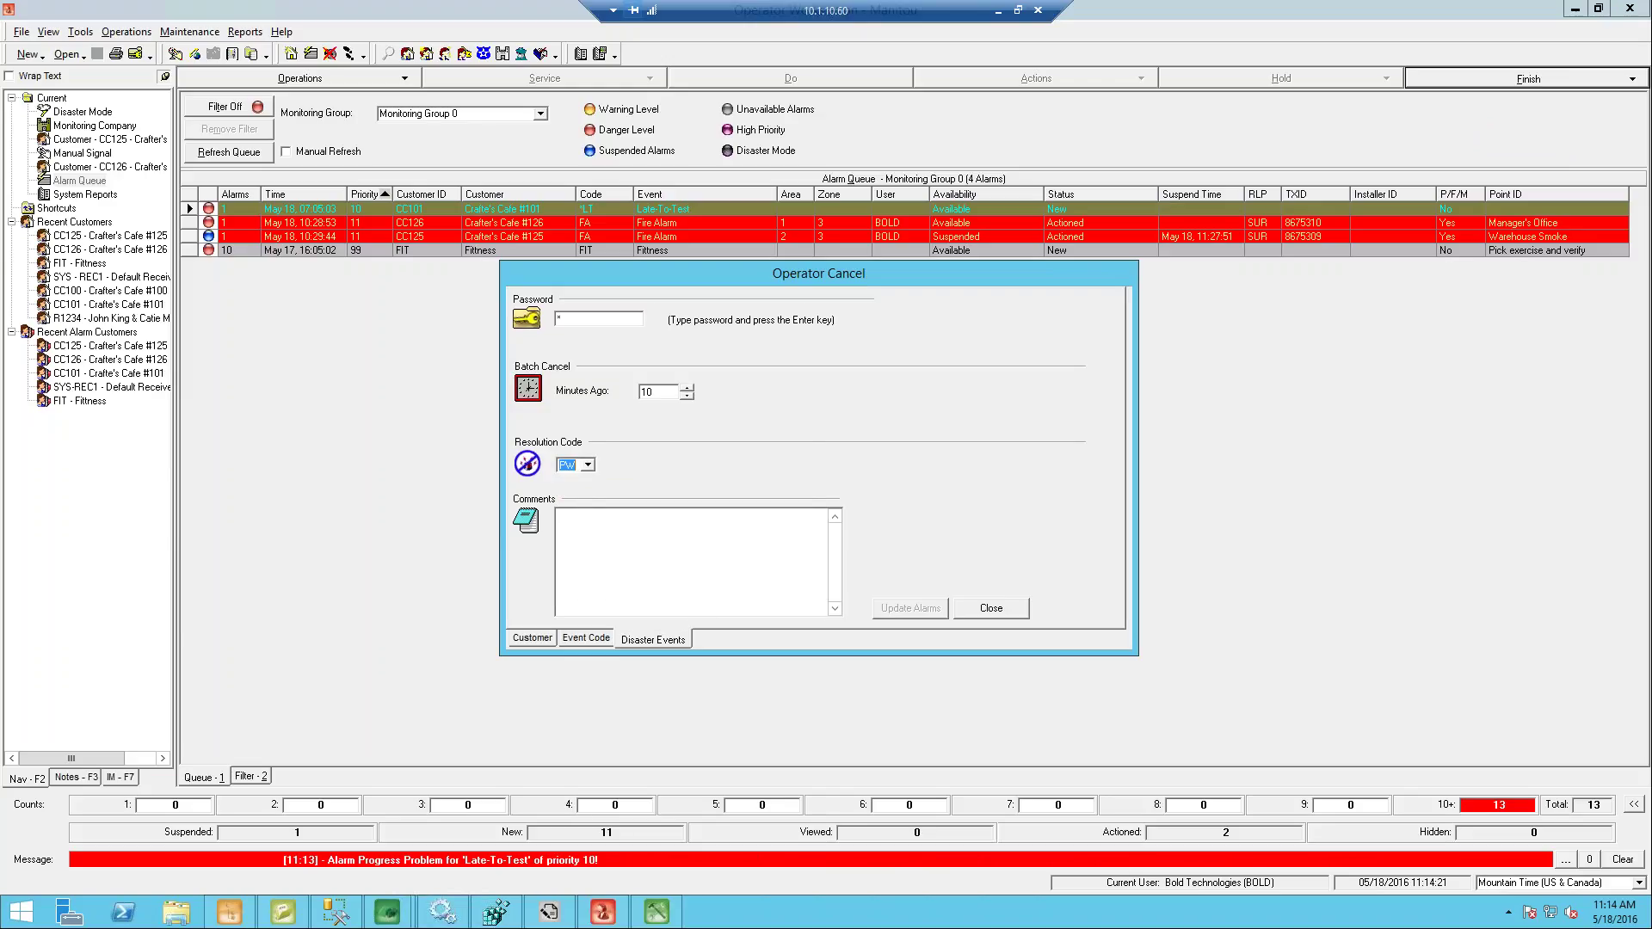
double_click(662, 393)
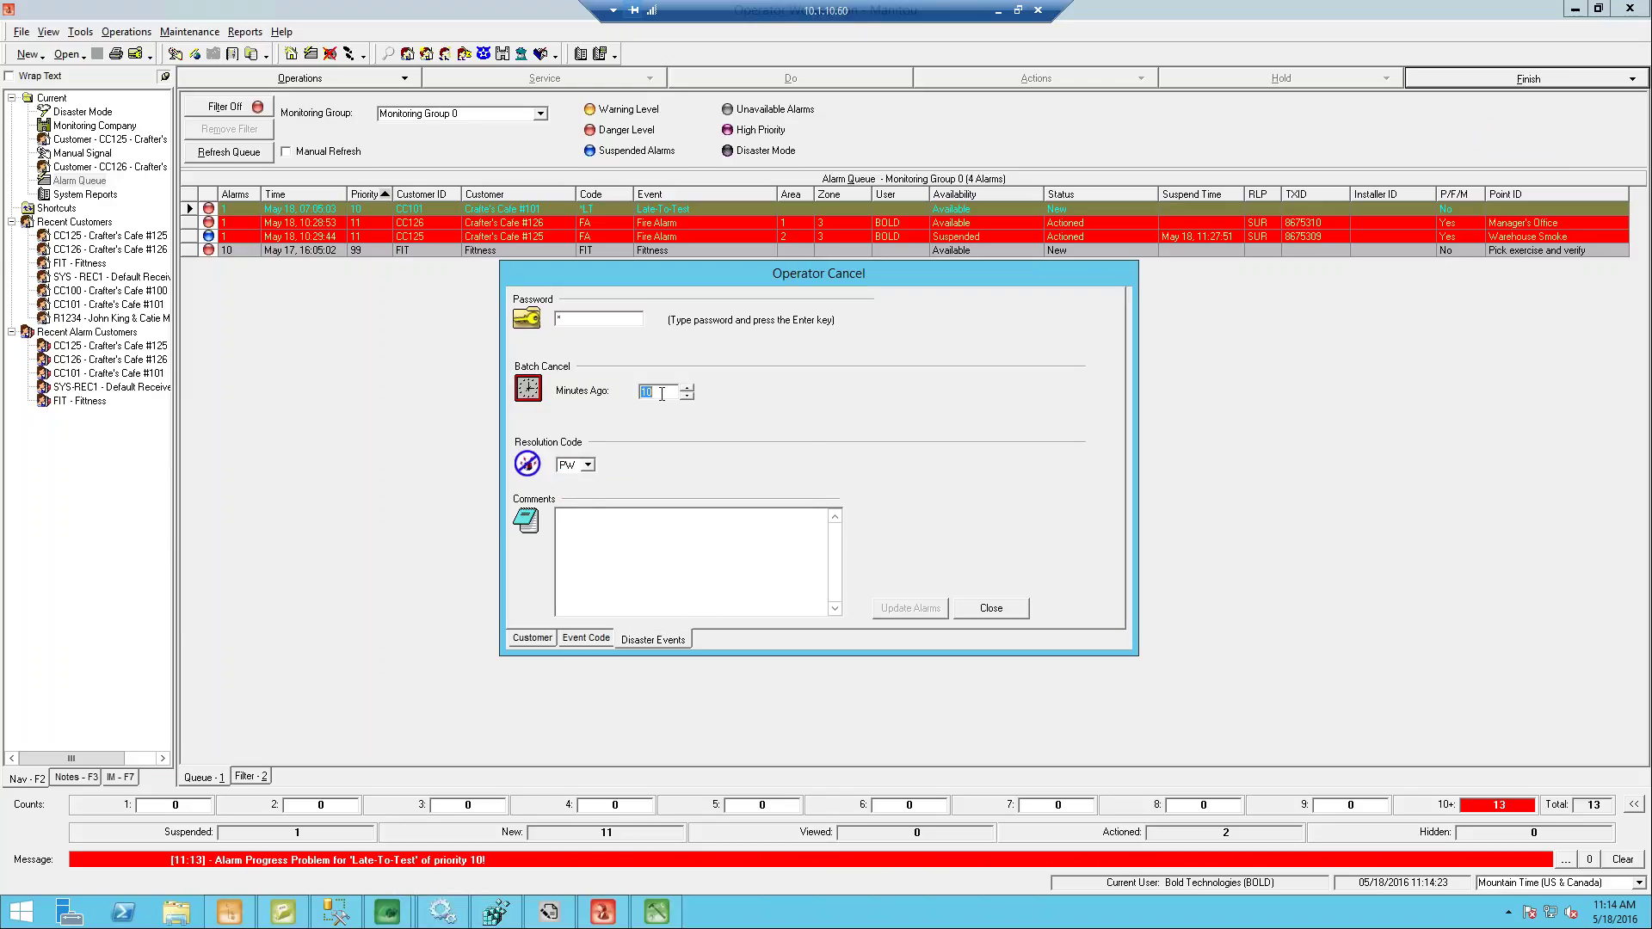
text(60)
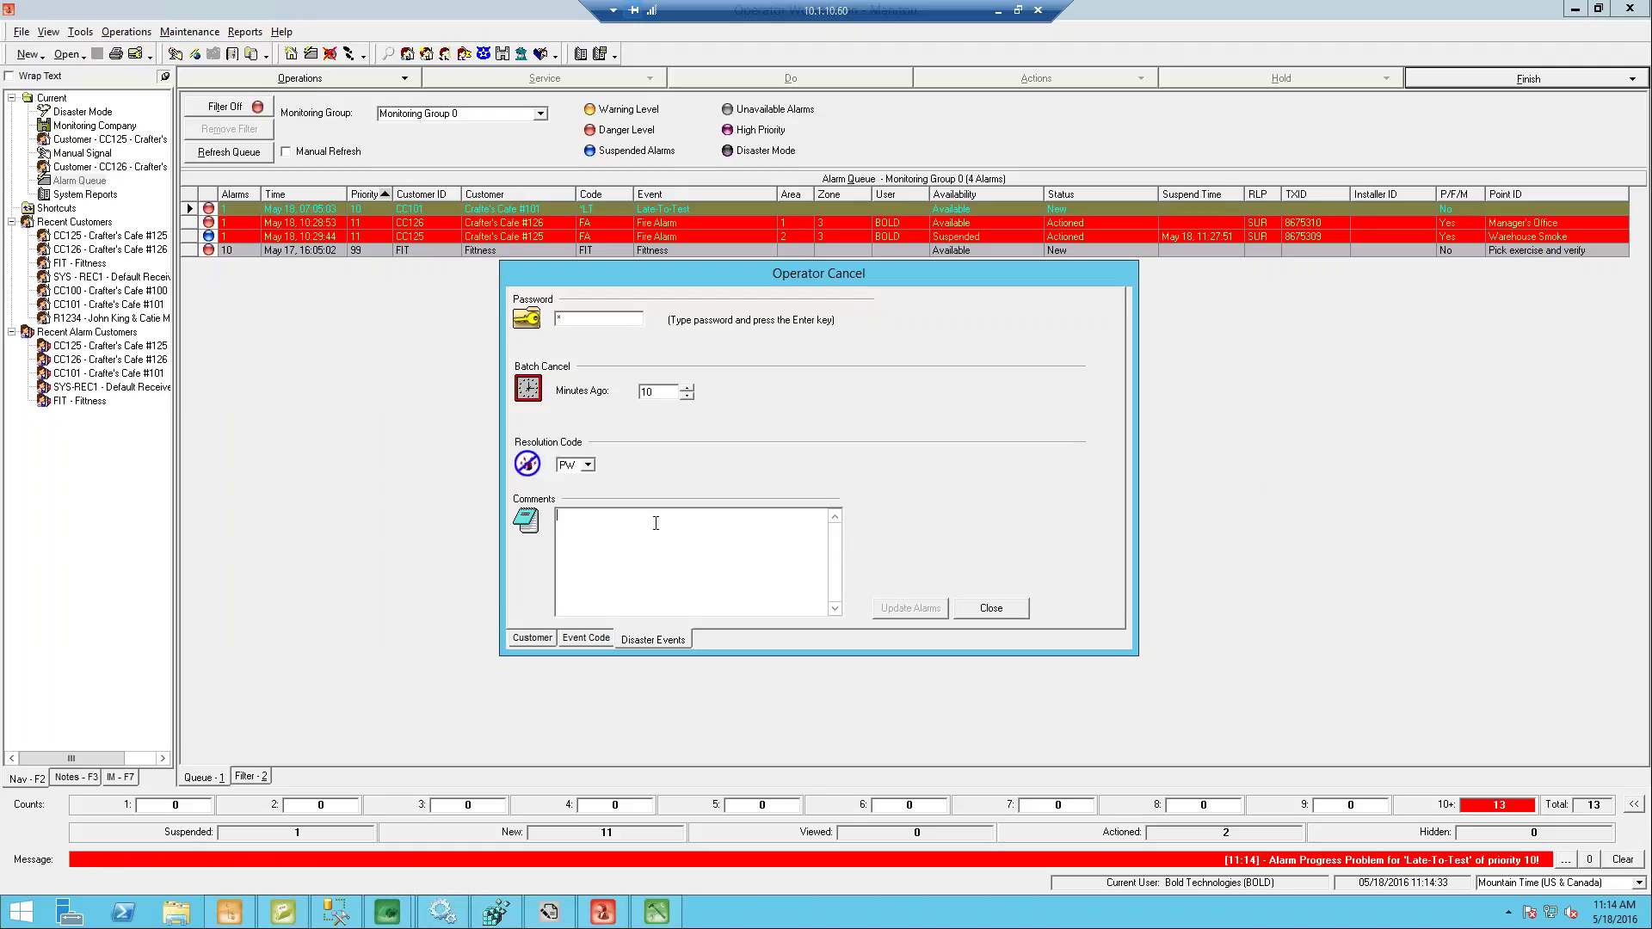
text(notes)
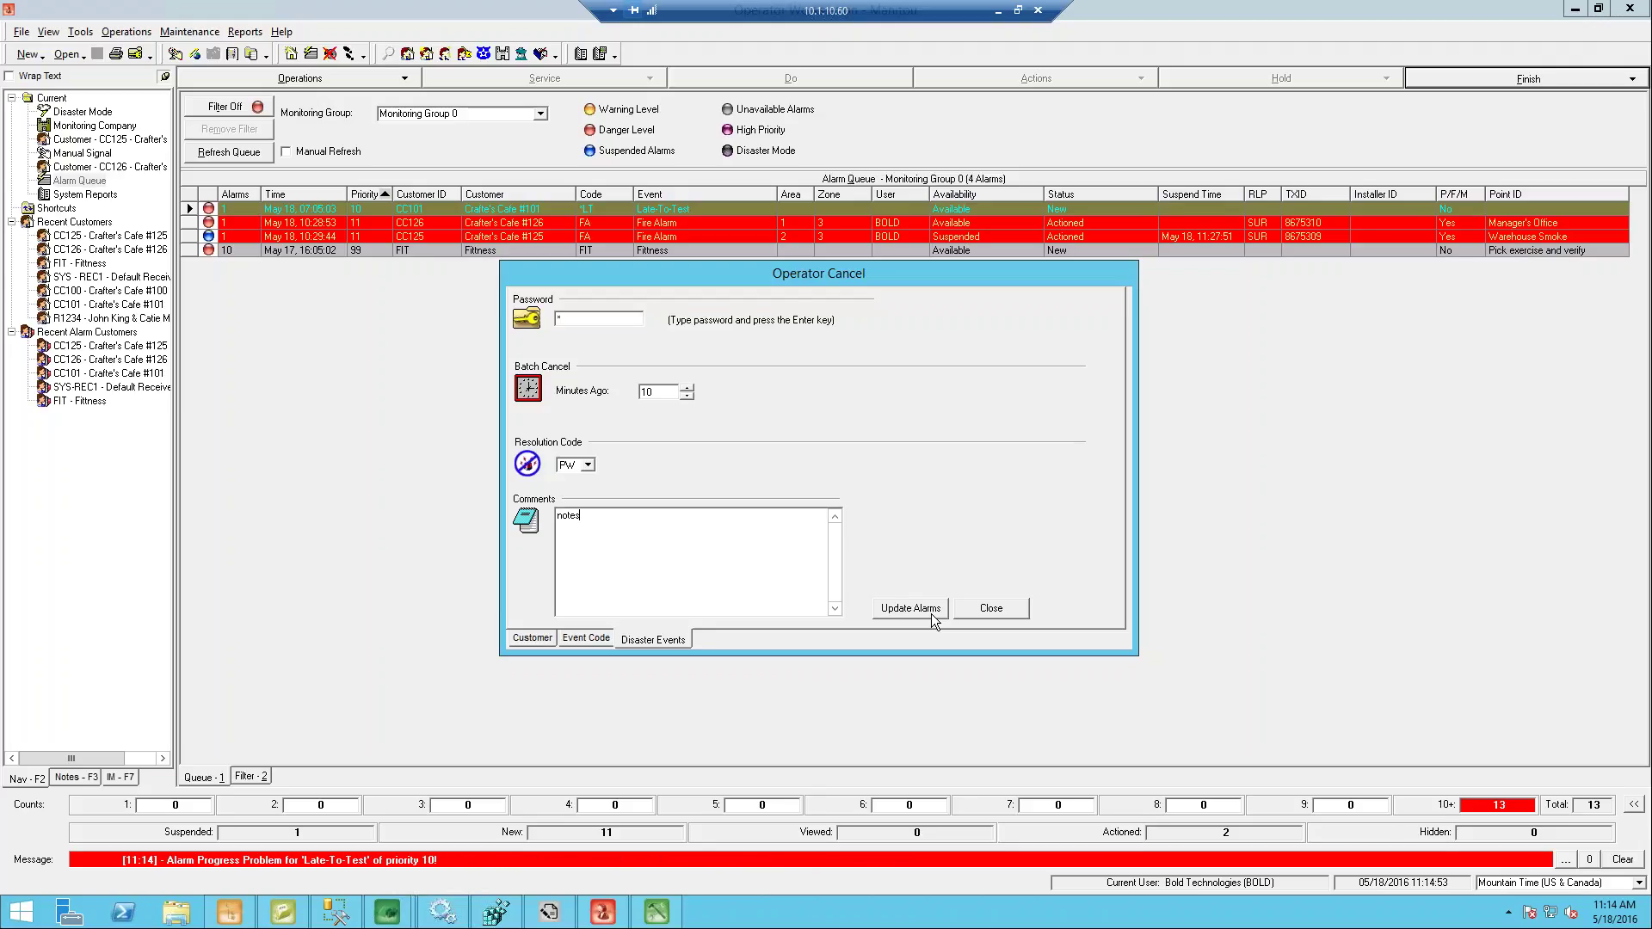
- Close the Operator Cancel dialog without updating any alarms
click(994, 611)
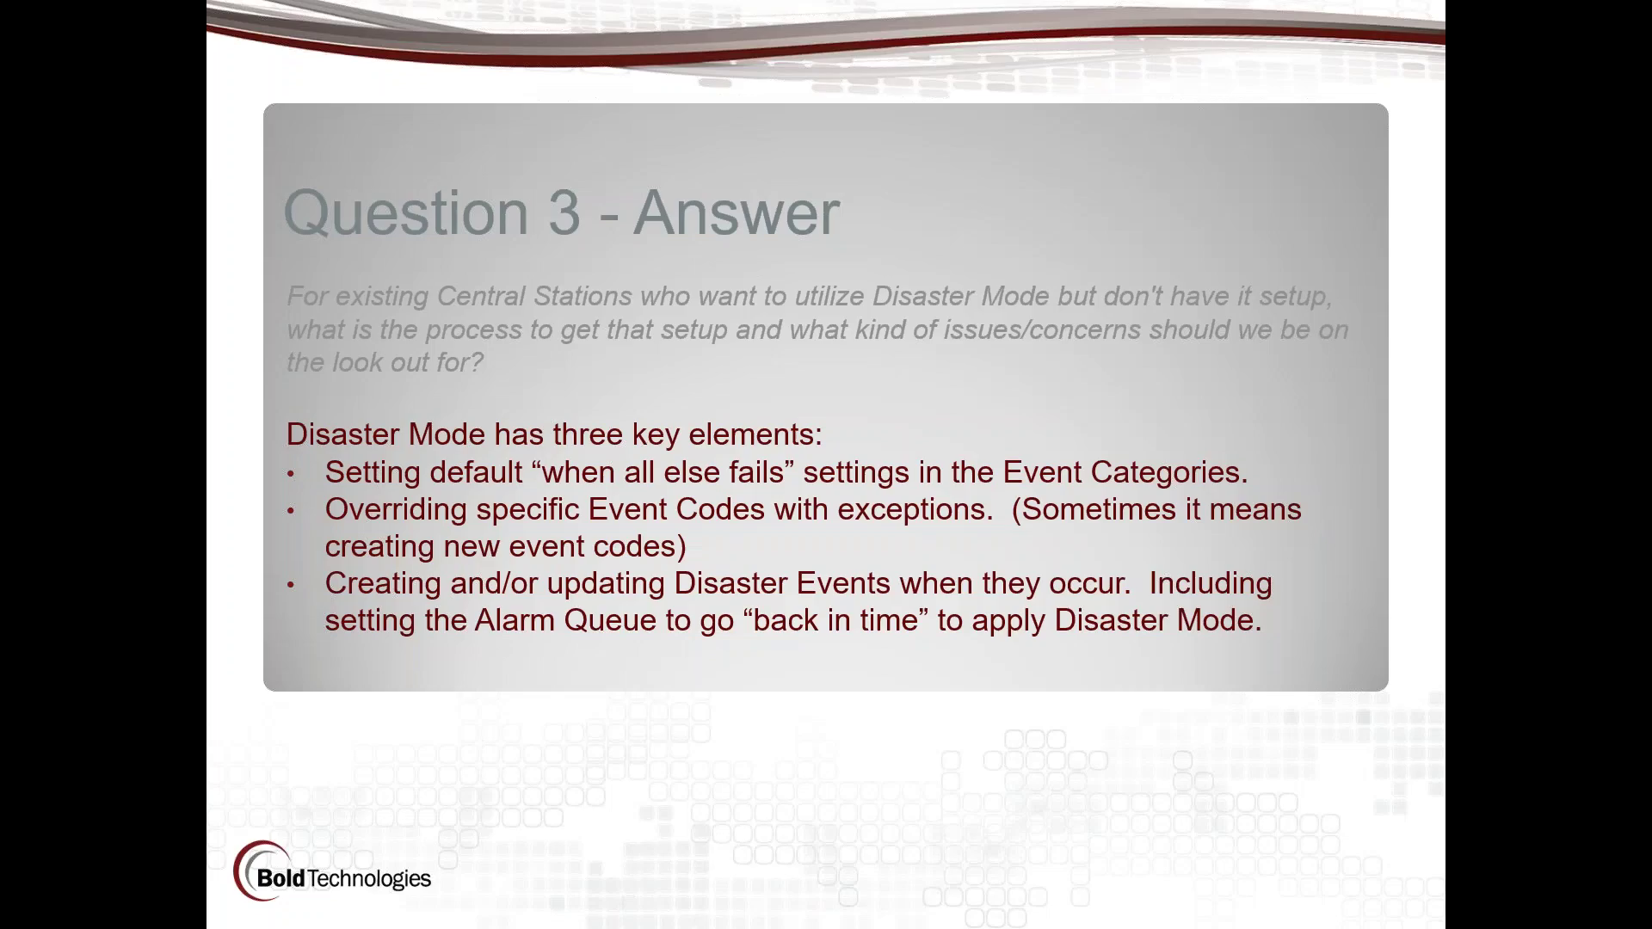
- Advance to the Question 4 Reminders slide and its answer, then return to Manitou
key(Right)
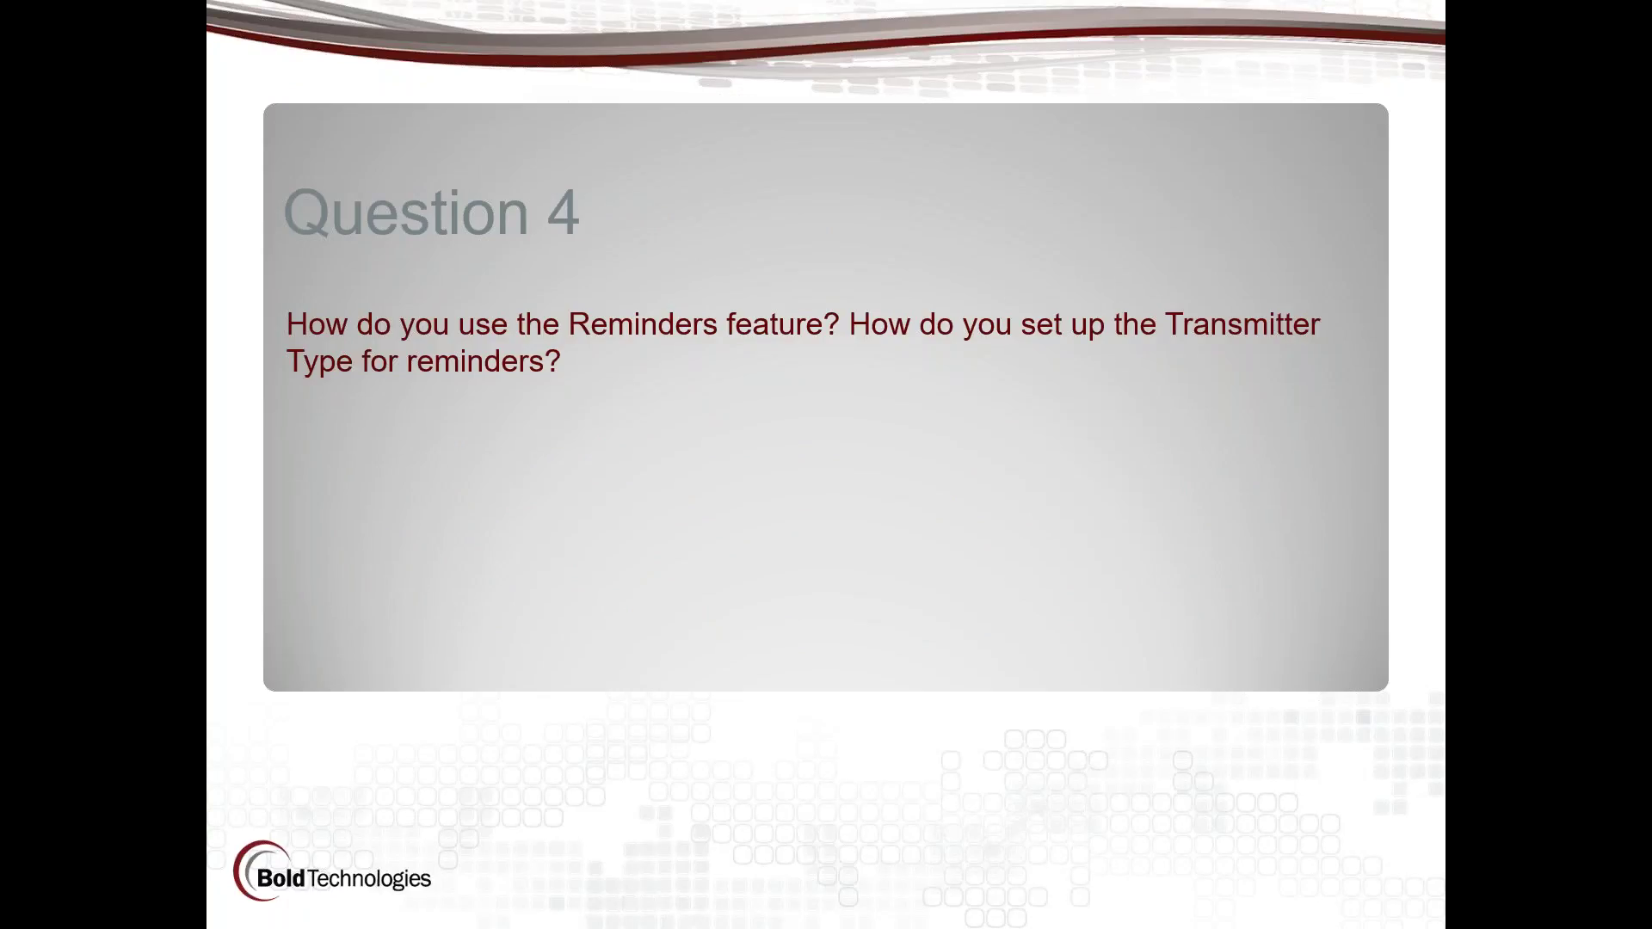
key(Right)
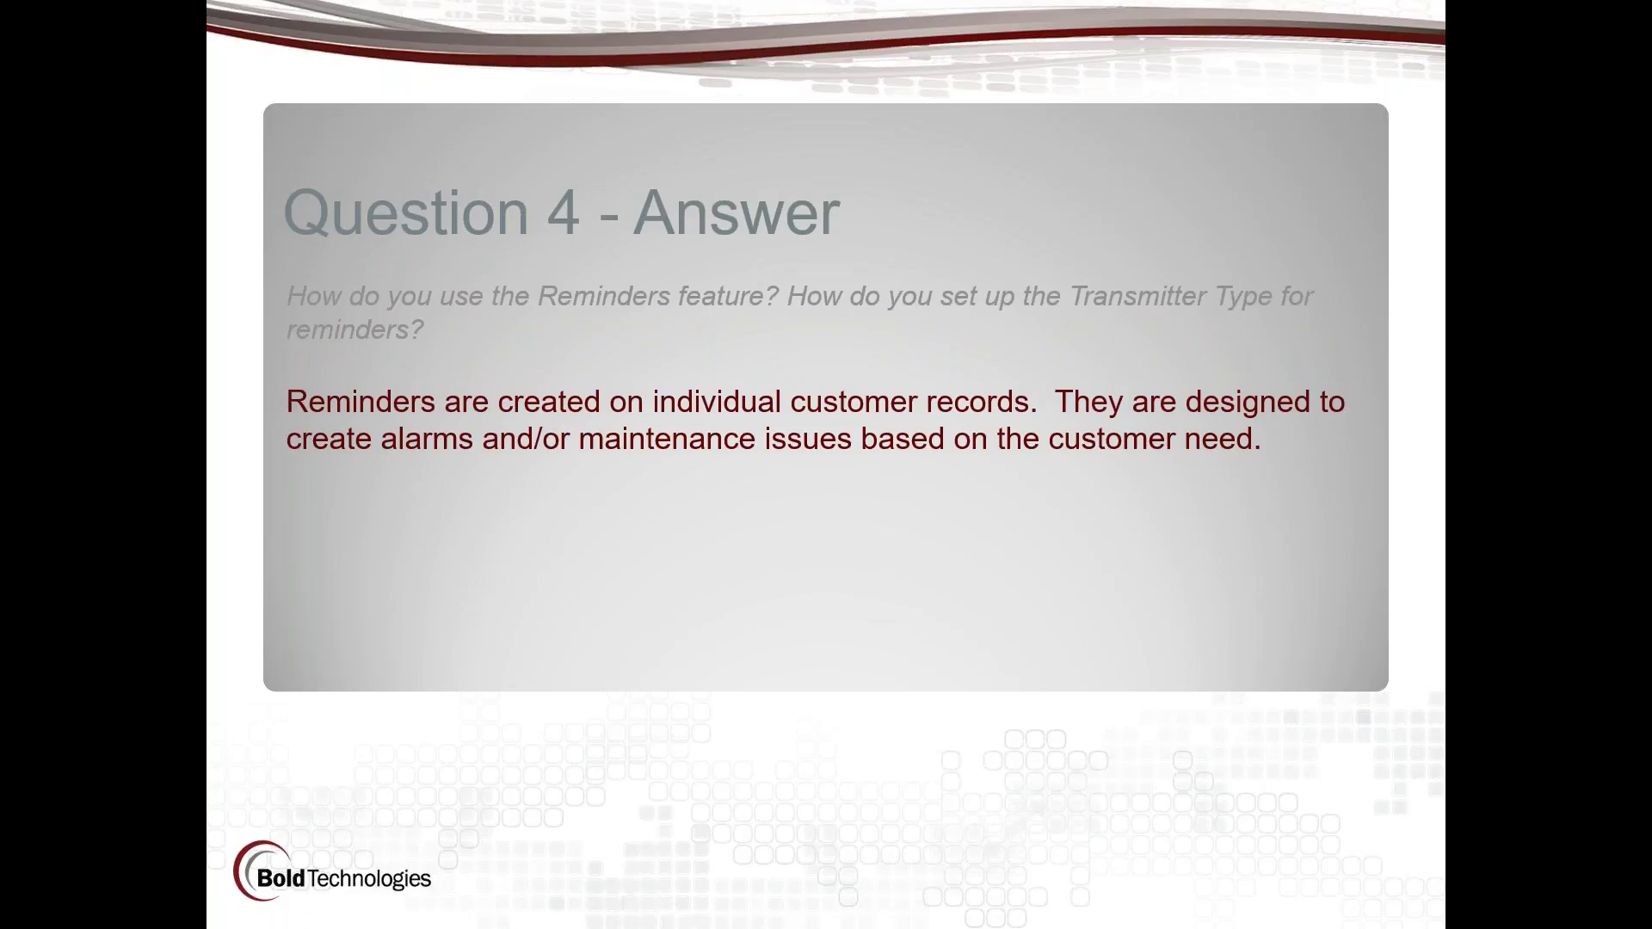
key(alt+Tab)
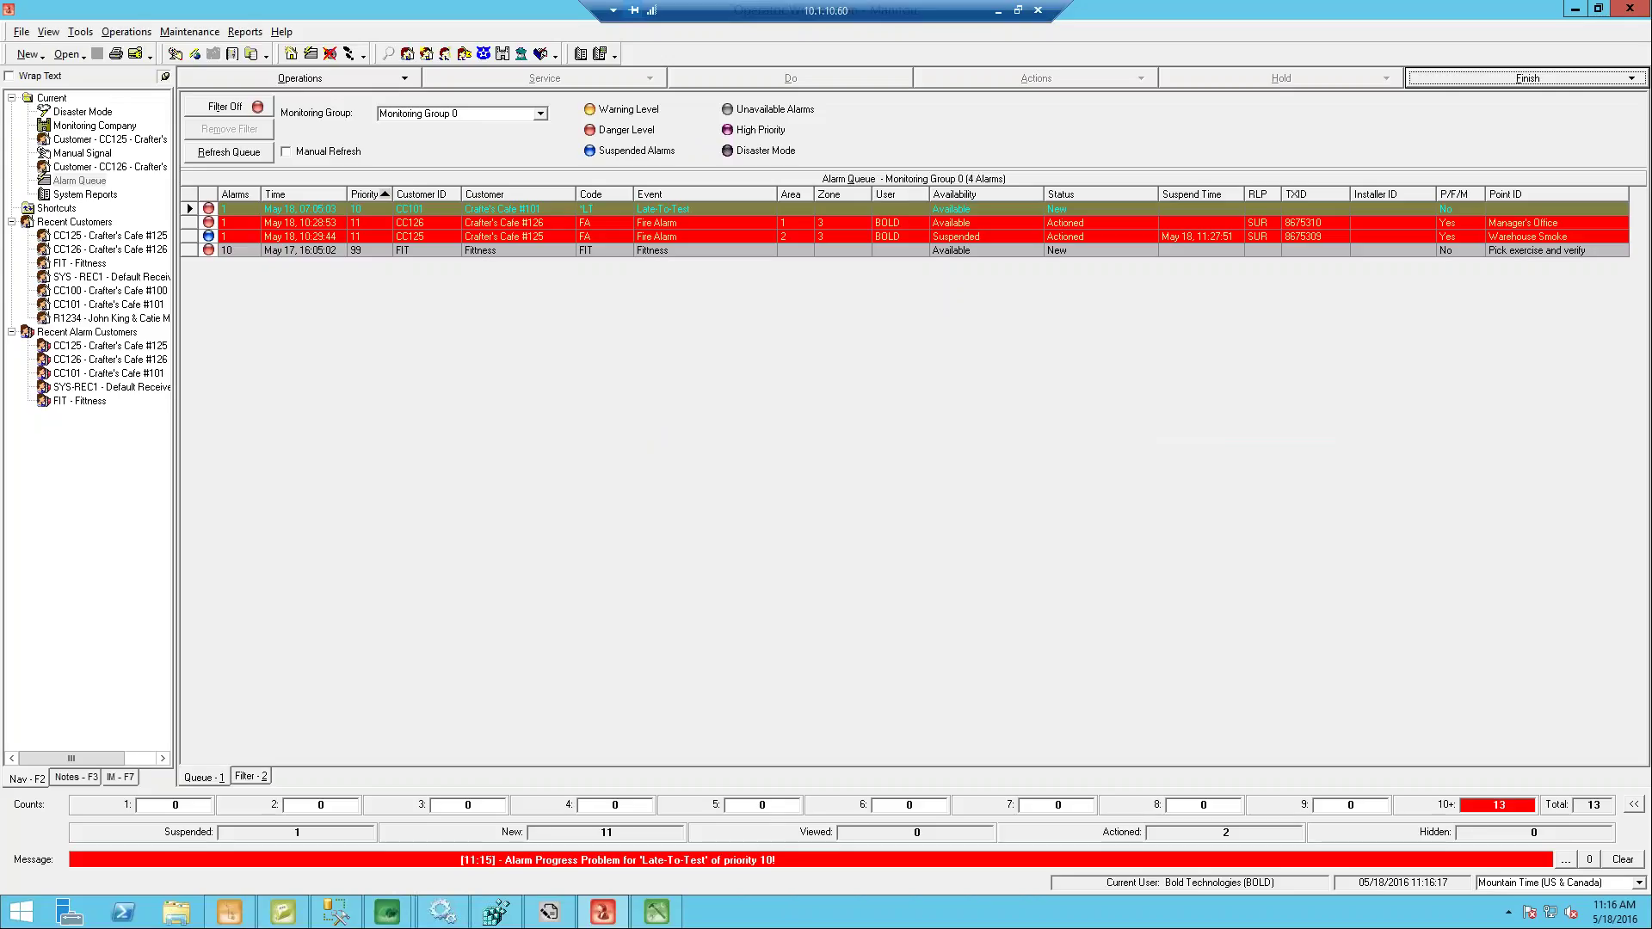
- Open the customer's Reminders in edit mode and add a new reminder of type Create Signal
click(134, 142)
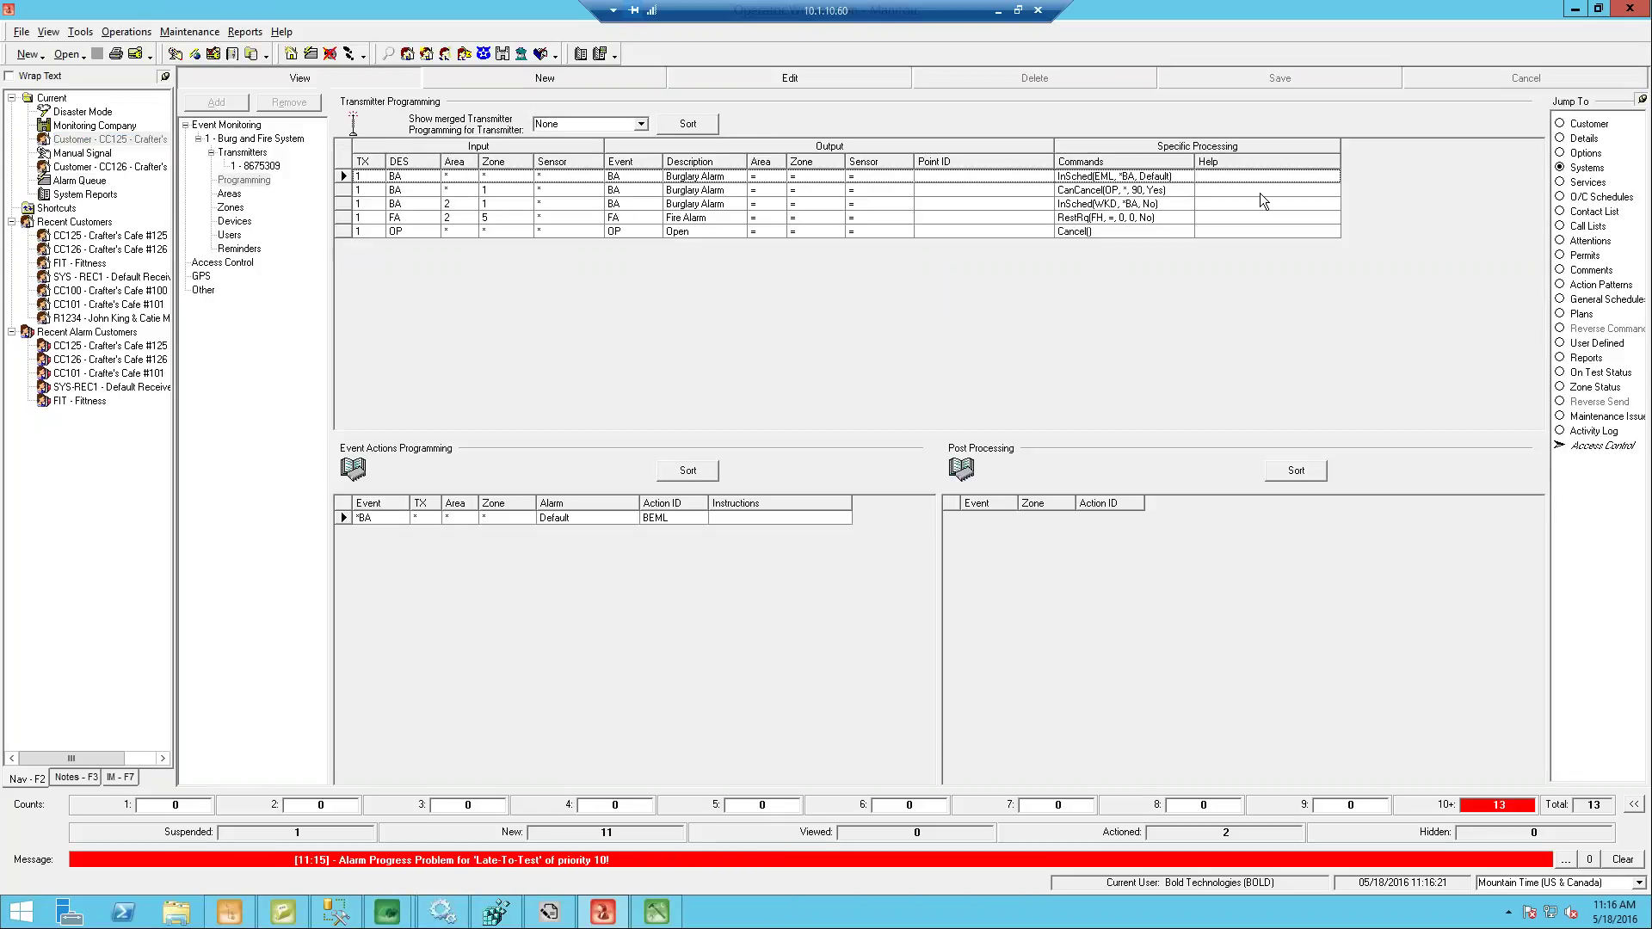
click(239, 249)
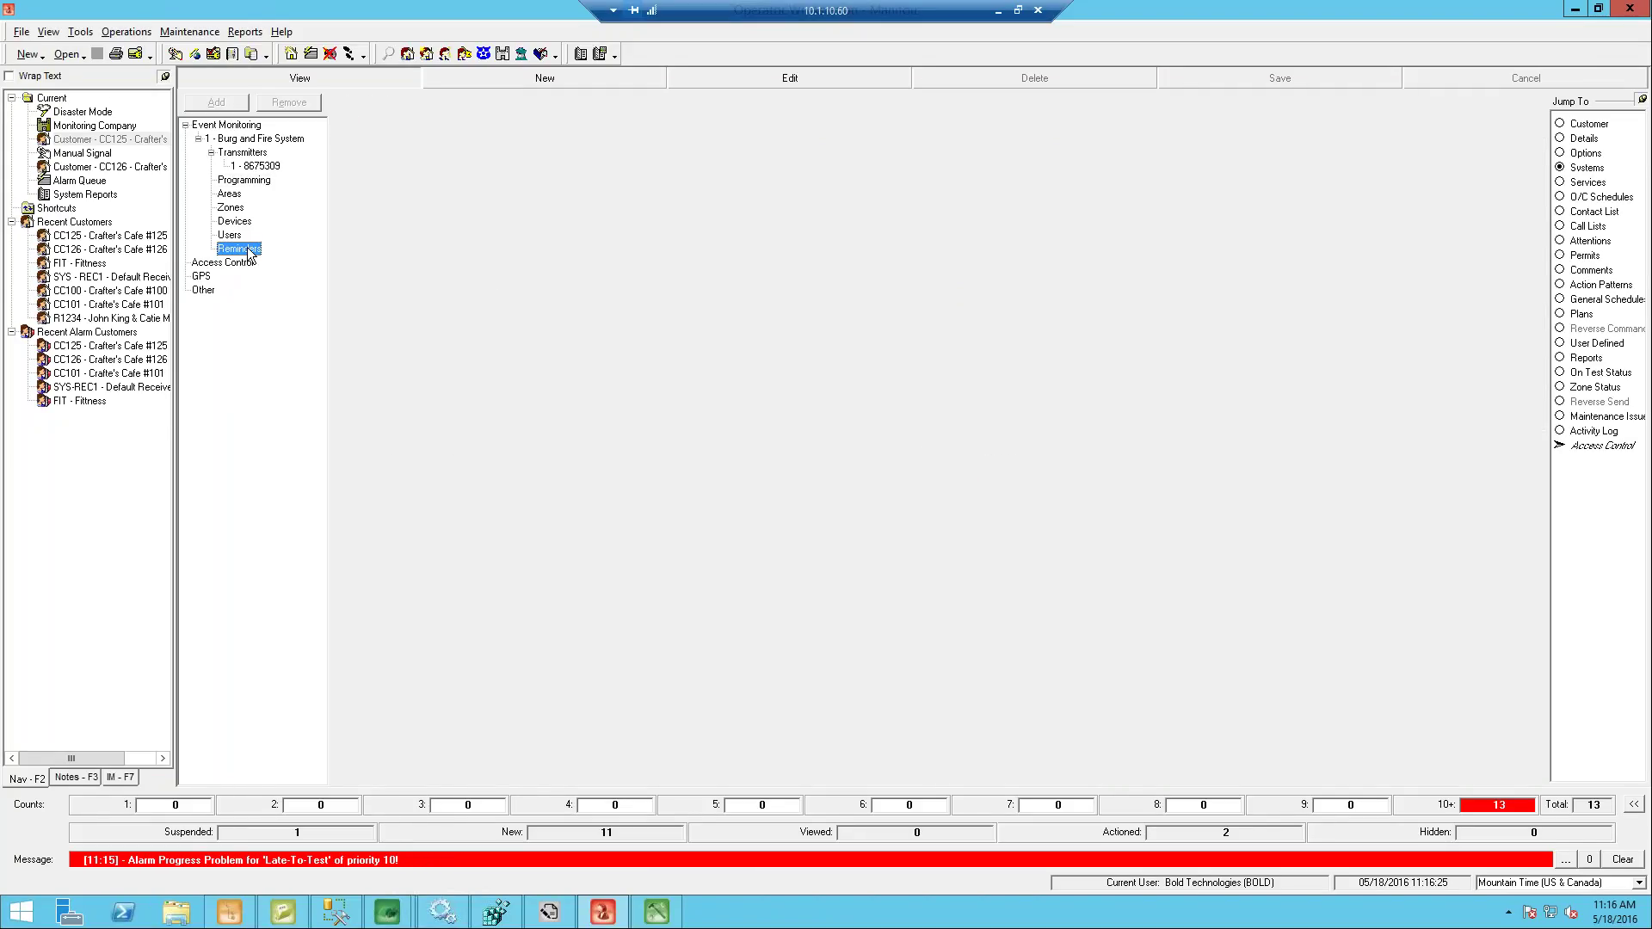
click(873, 76)
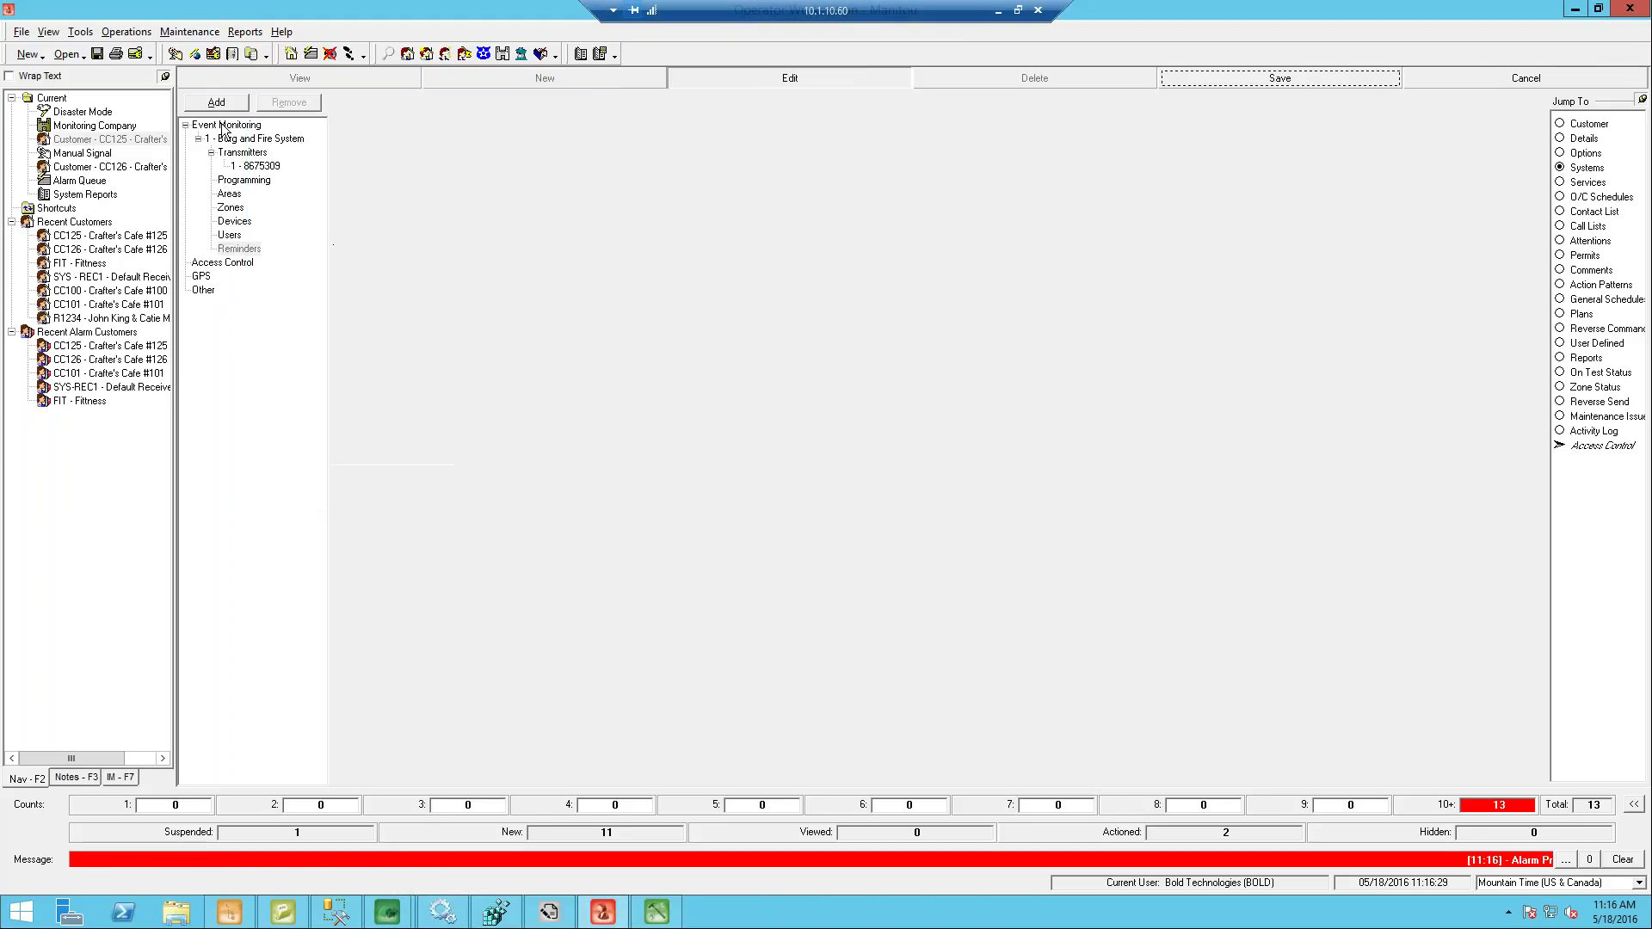
click(224, 105)
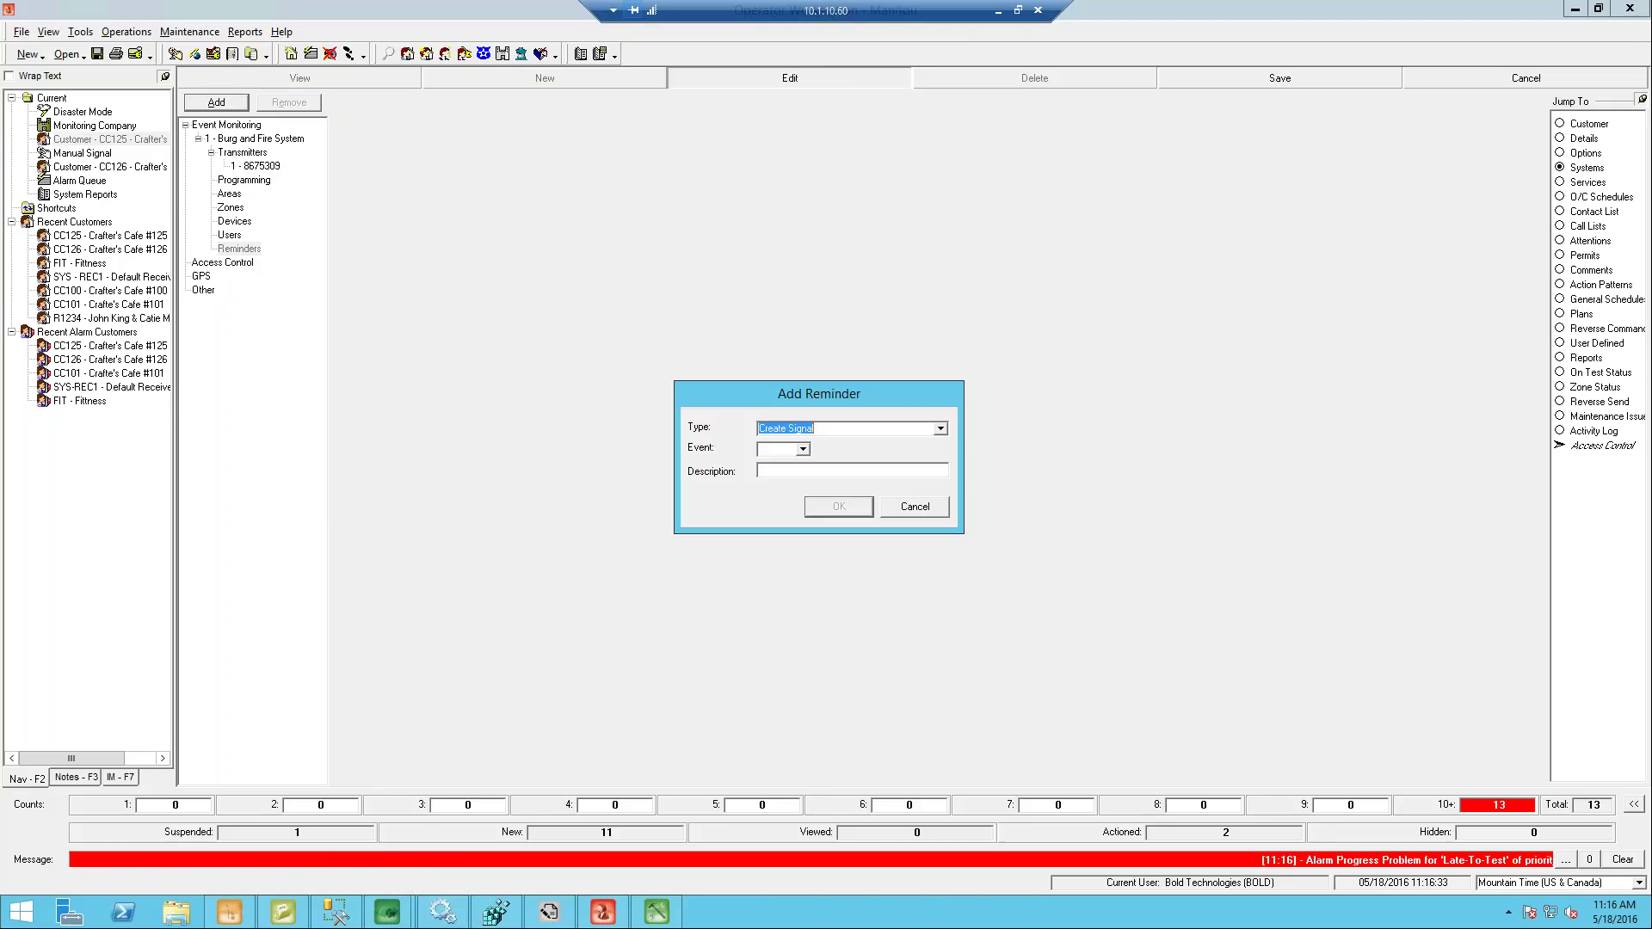
click(787, 428)
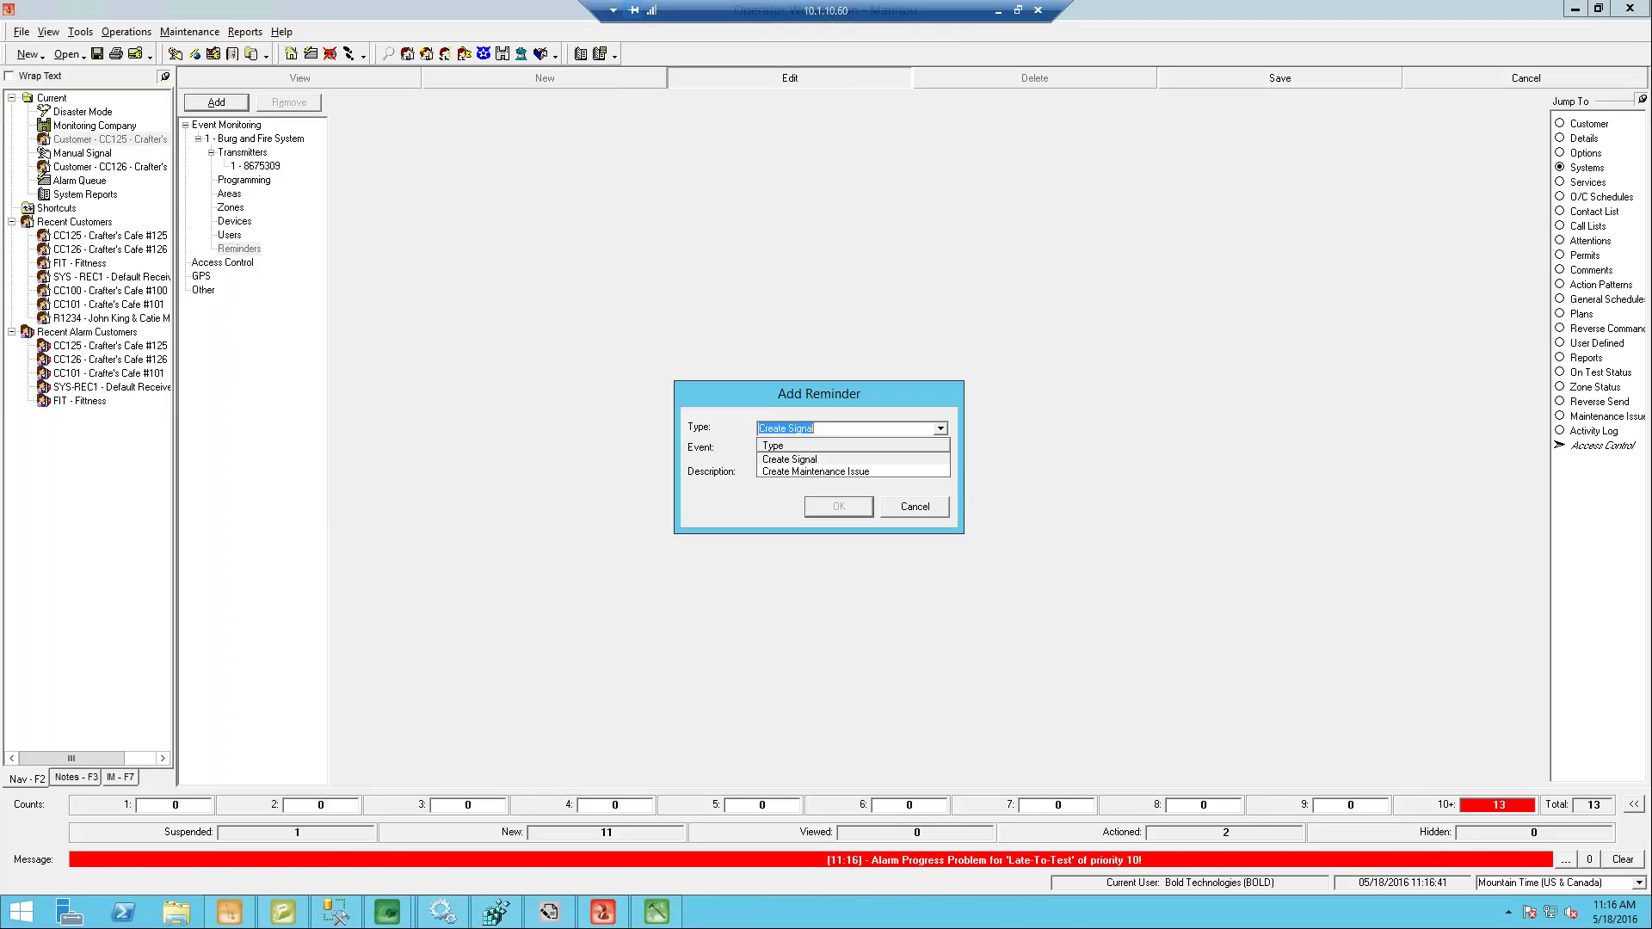
click(821, 459)
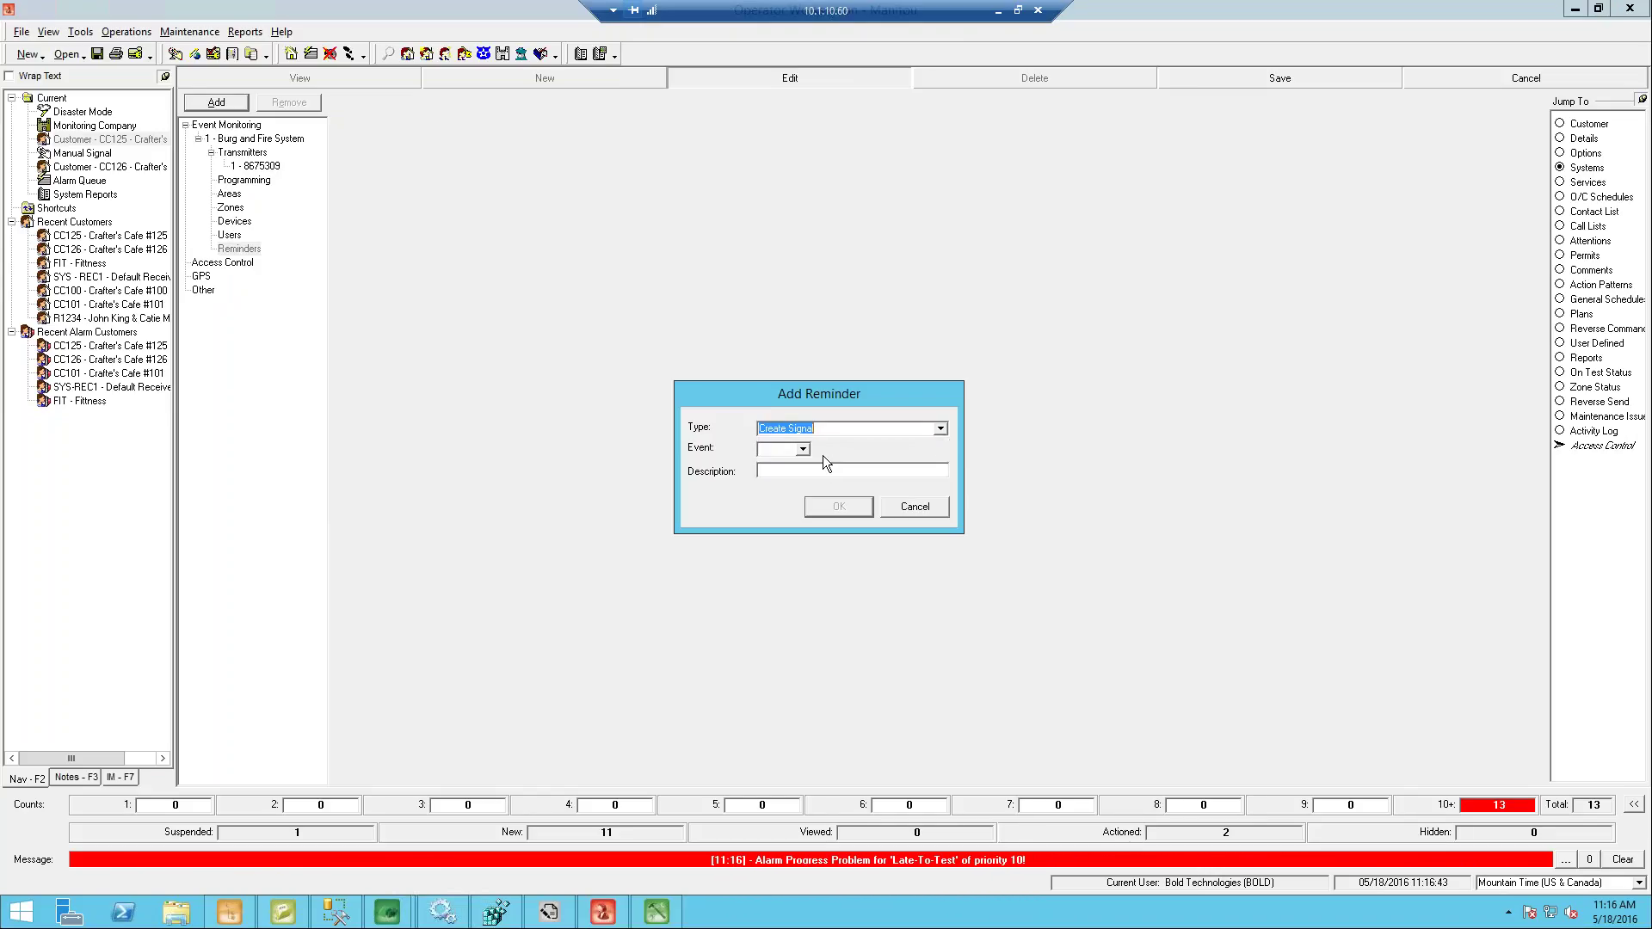
- Set the reminder's event code to *T Trouble instead of *ST Status
click(801, 449)
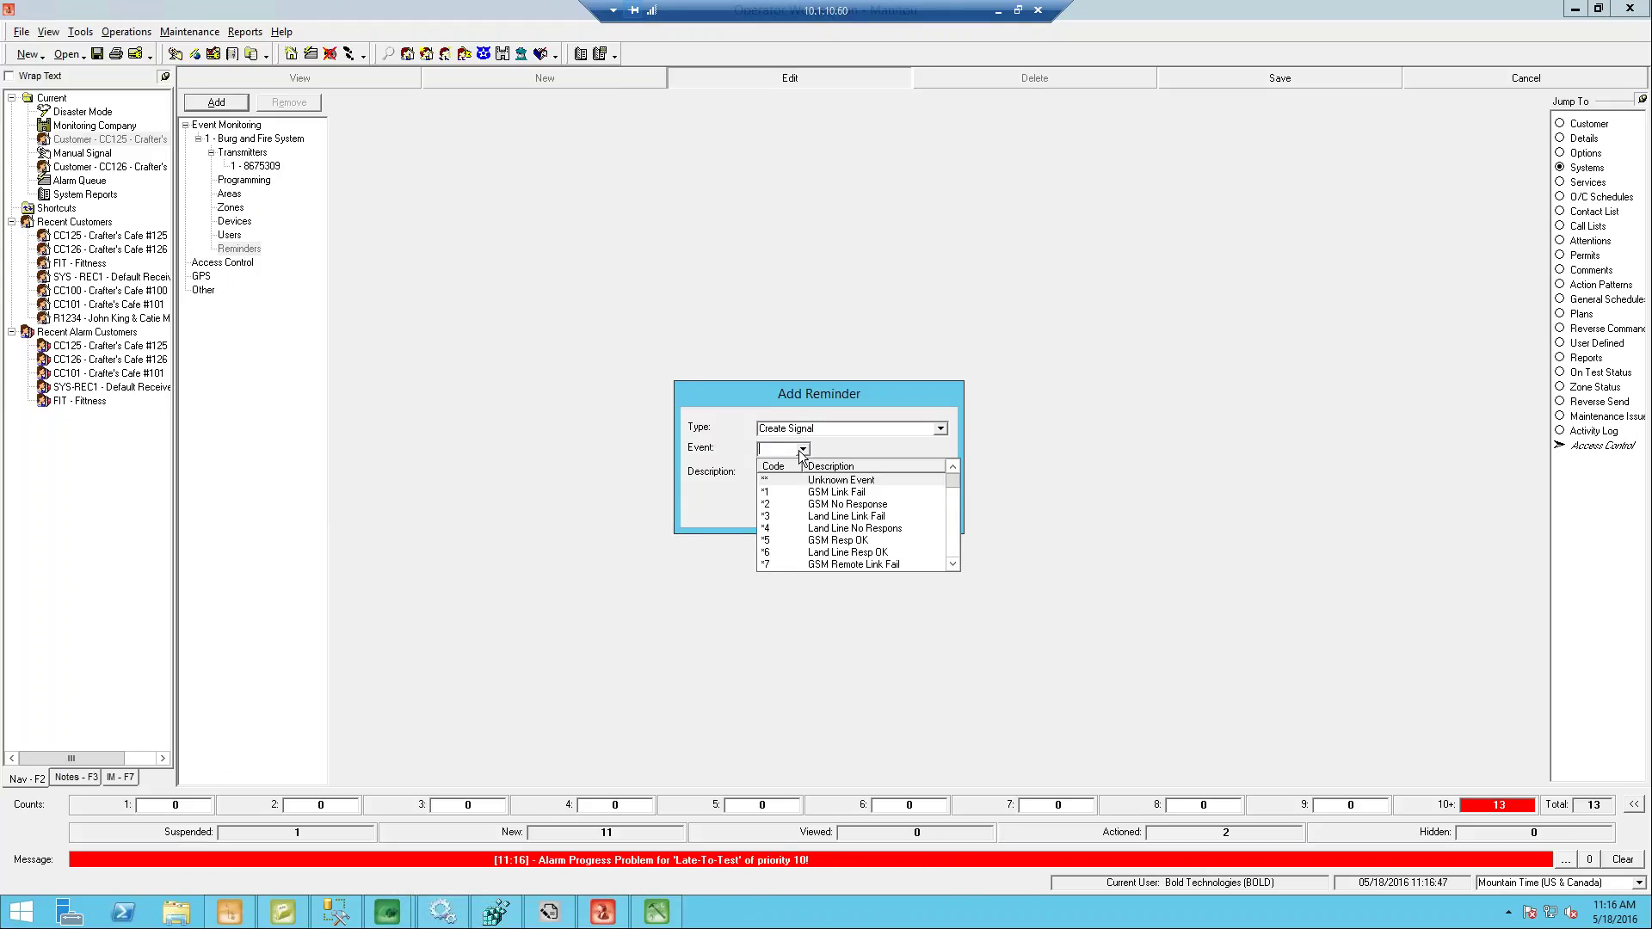
text(*R)
click(951, 564)
click(951, 564)
click(951, 563)
click(951, 564)
click(951, 564)
click(951, 564)
click(952, 564)
click(952, 563)
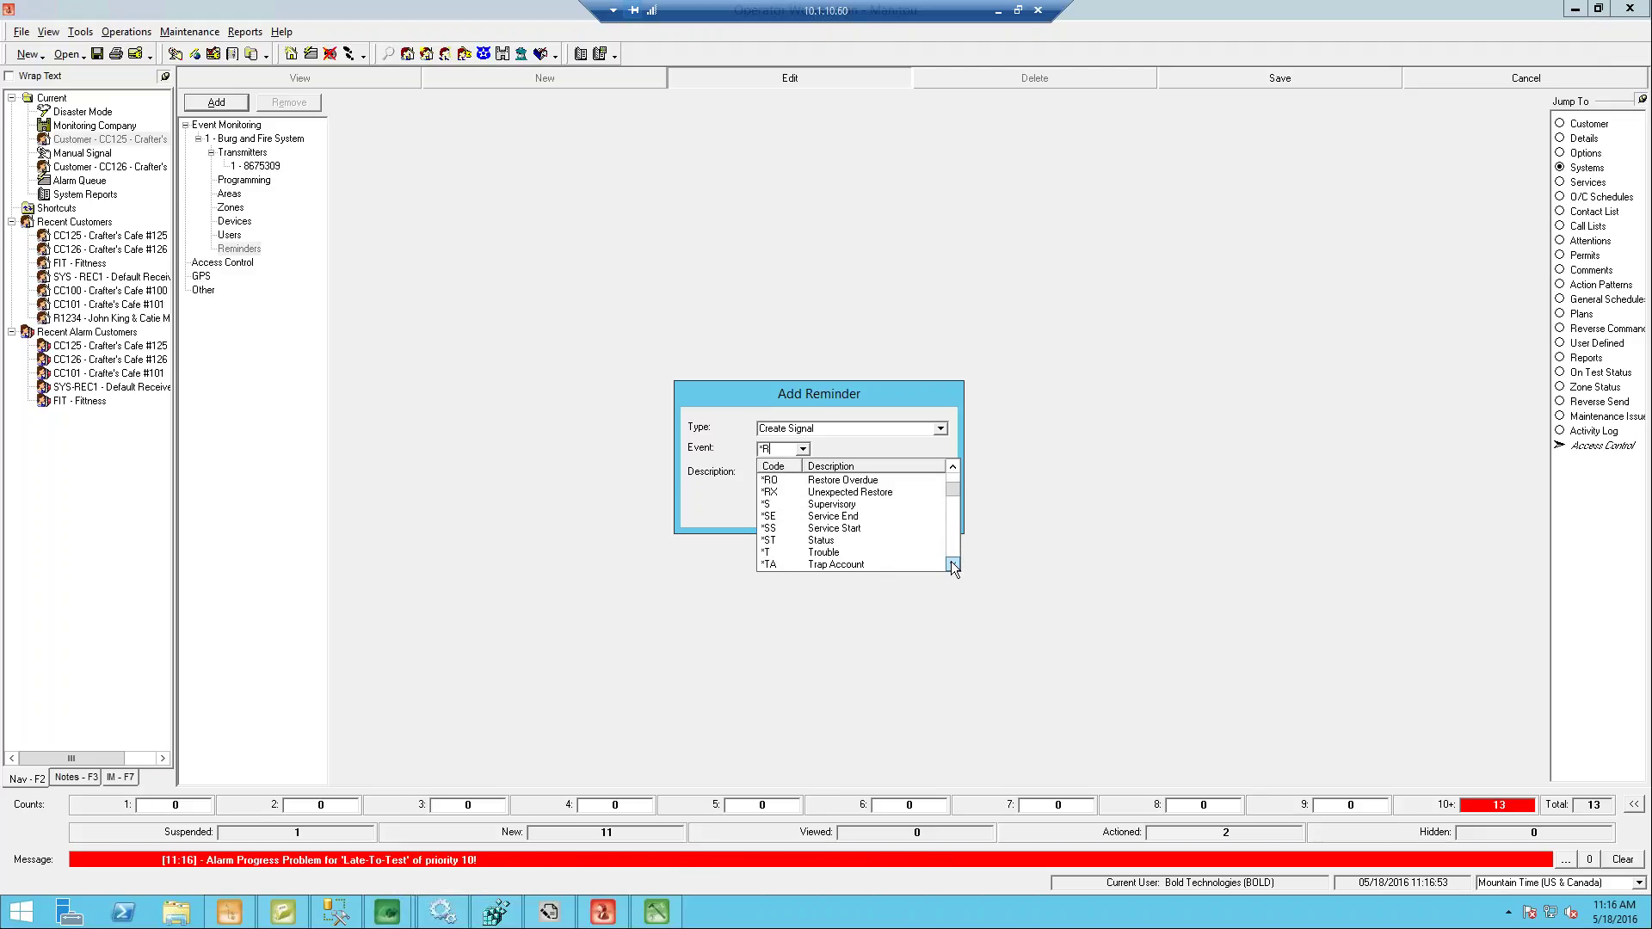
click(952, 563)
click(952, 563)
click(952, 563)
click(951, 564)
click(952, 563)
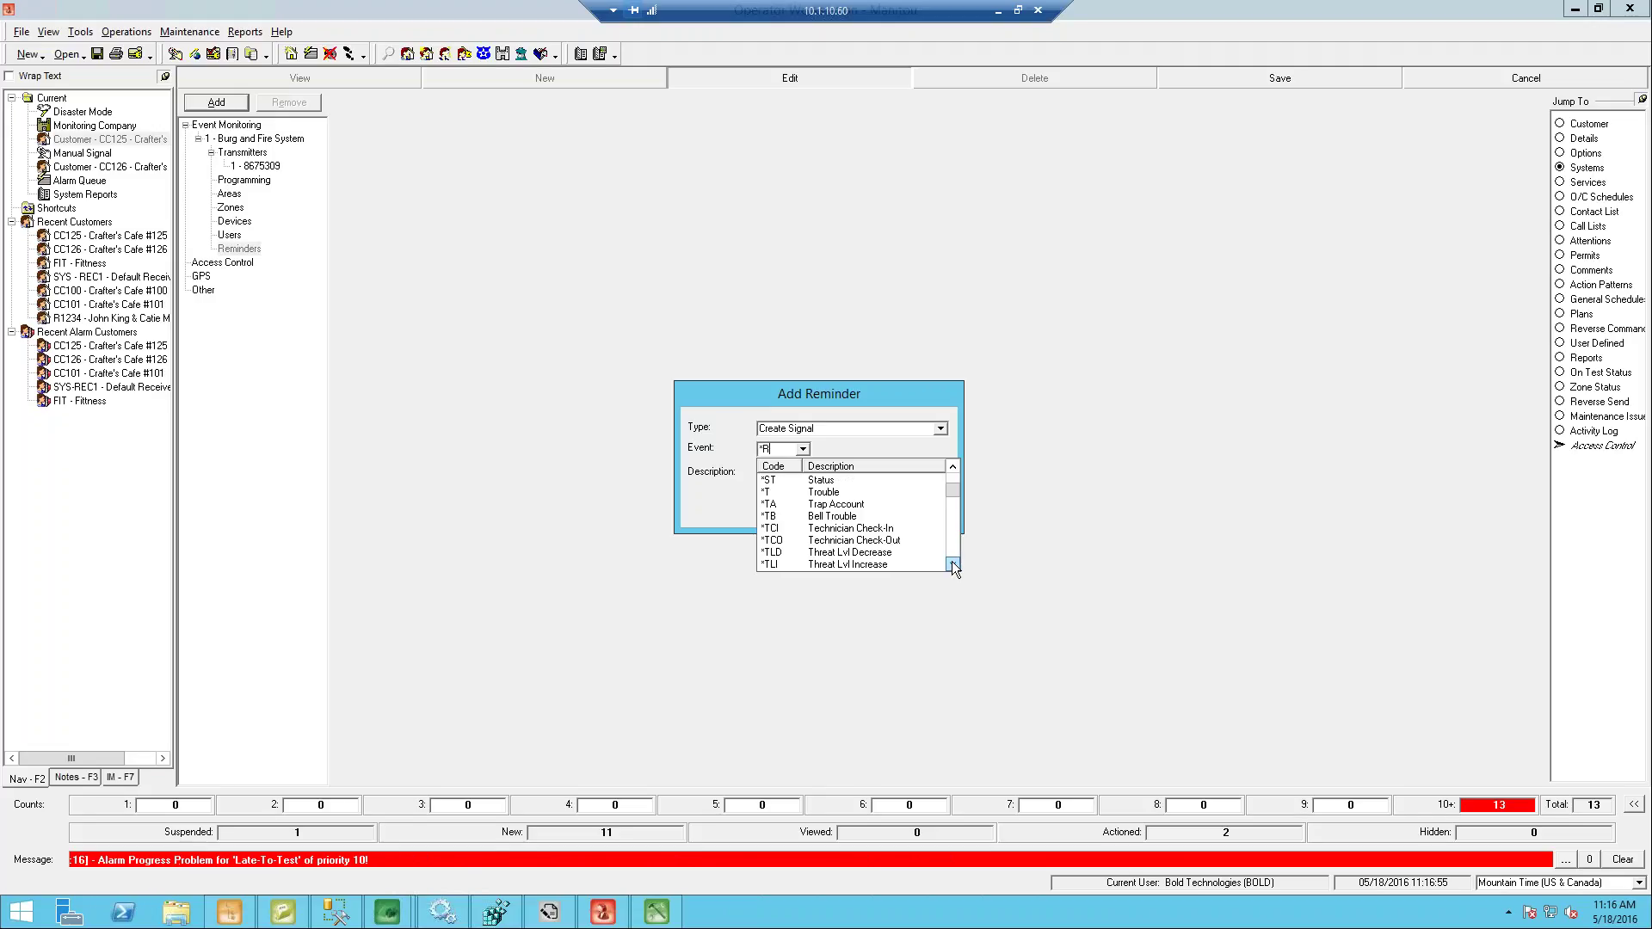
click(827, 482)
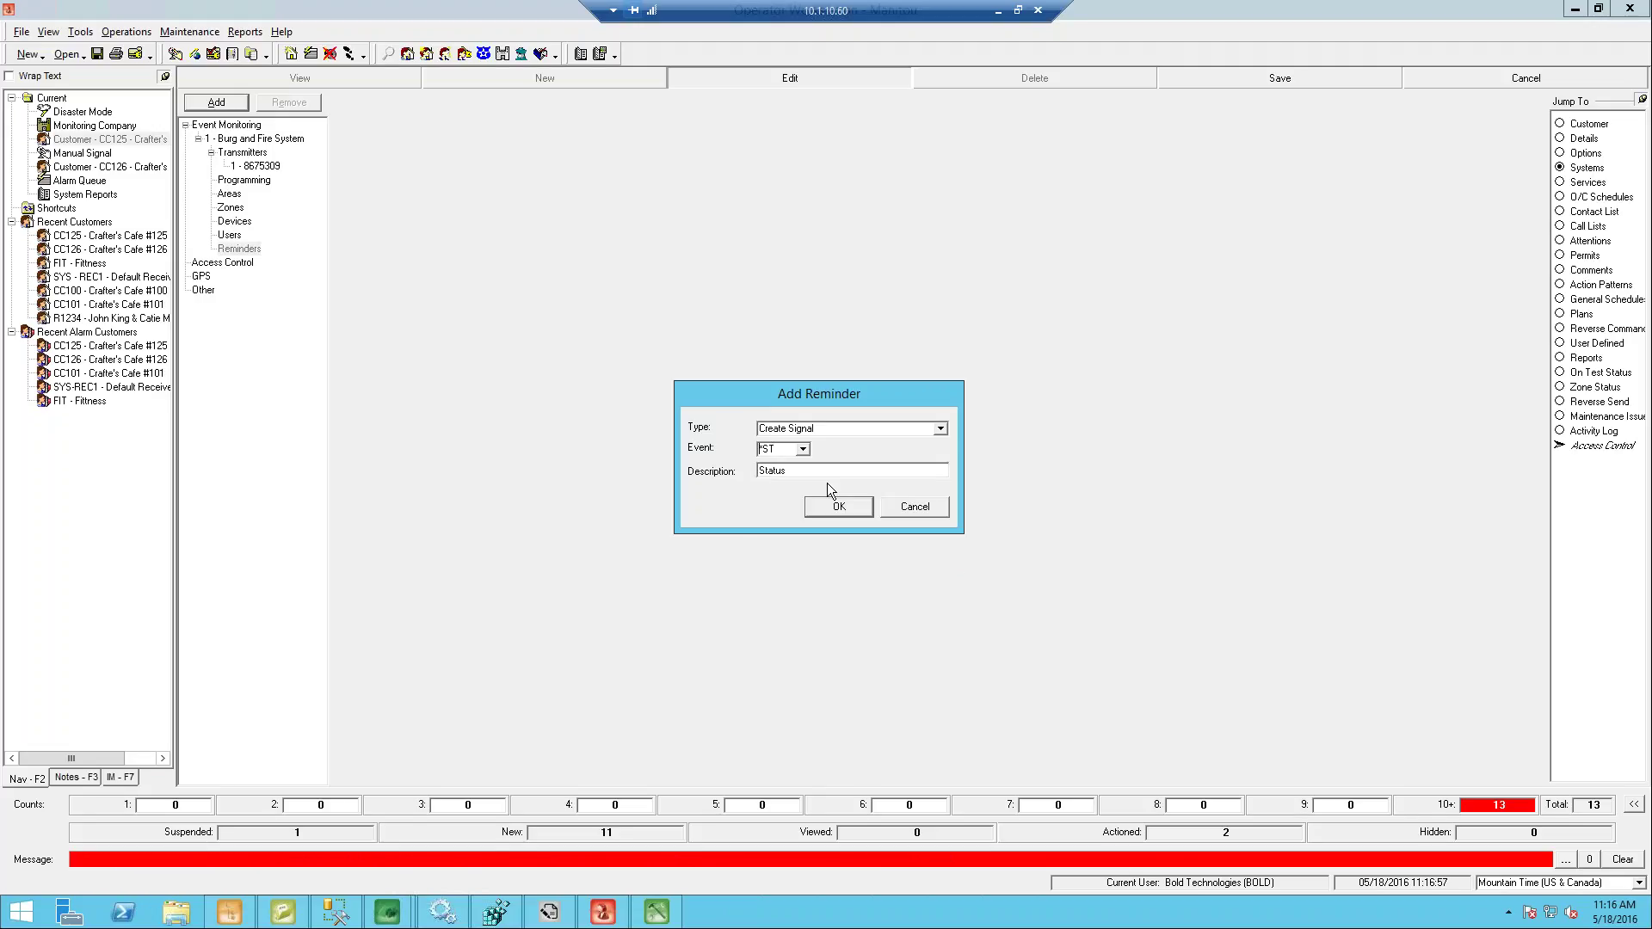
click(802, 449)
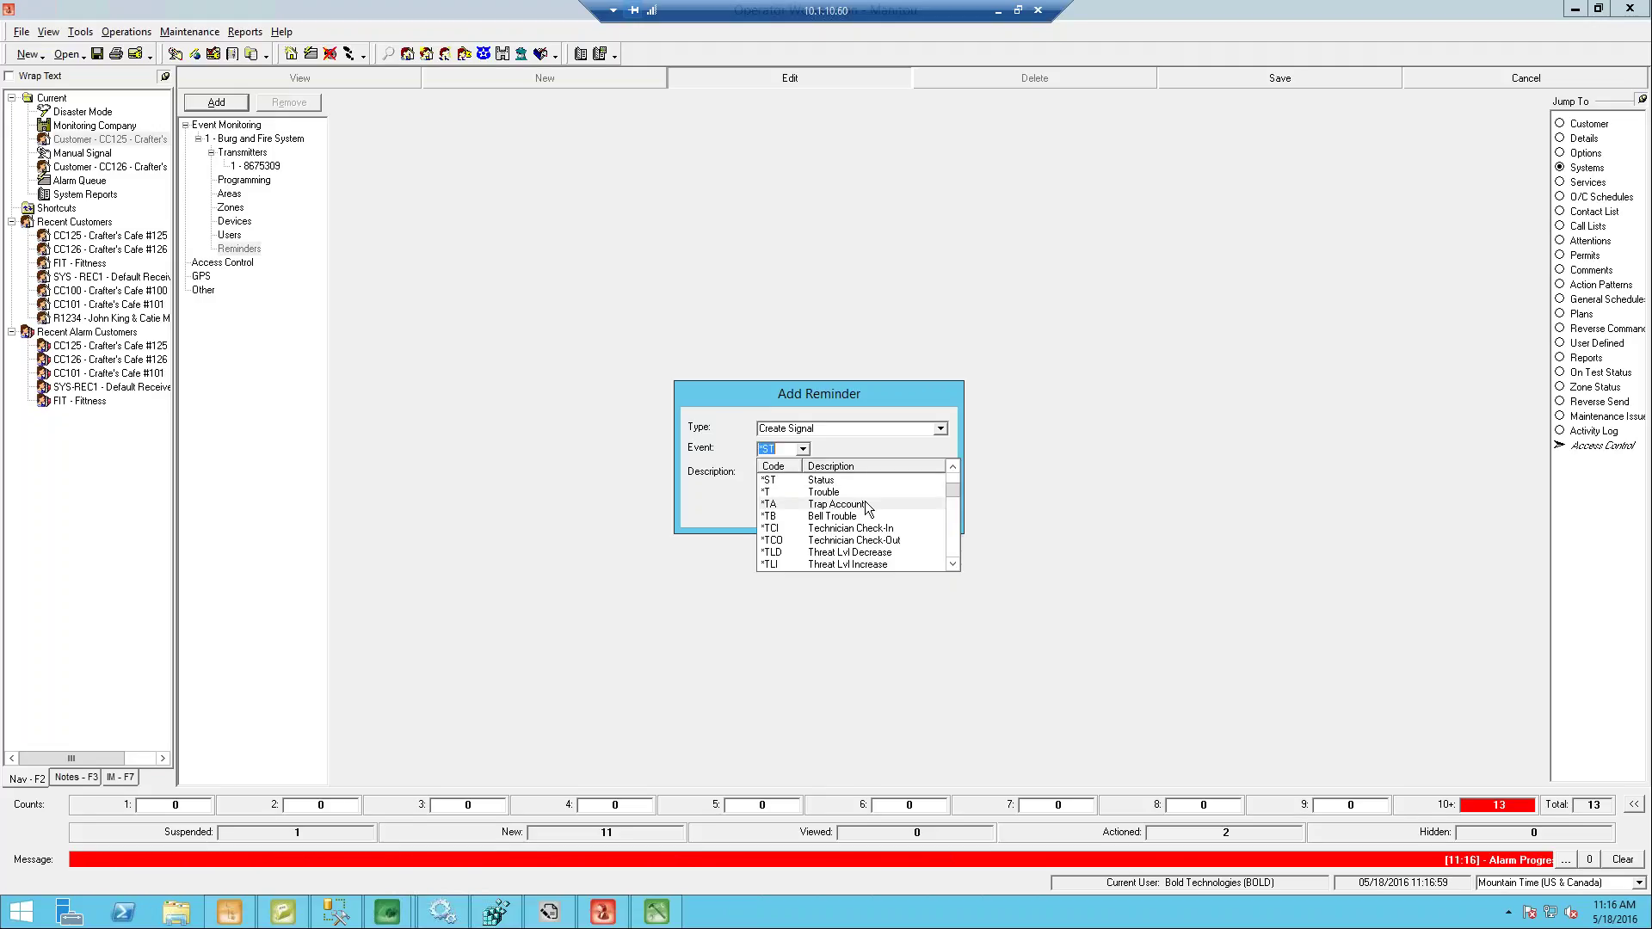
click(826, 494)
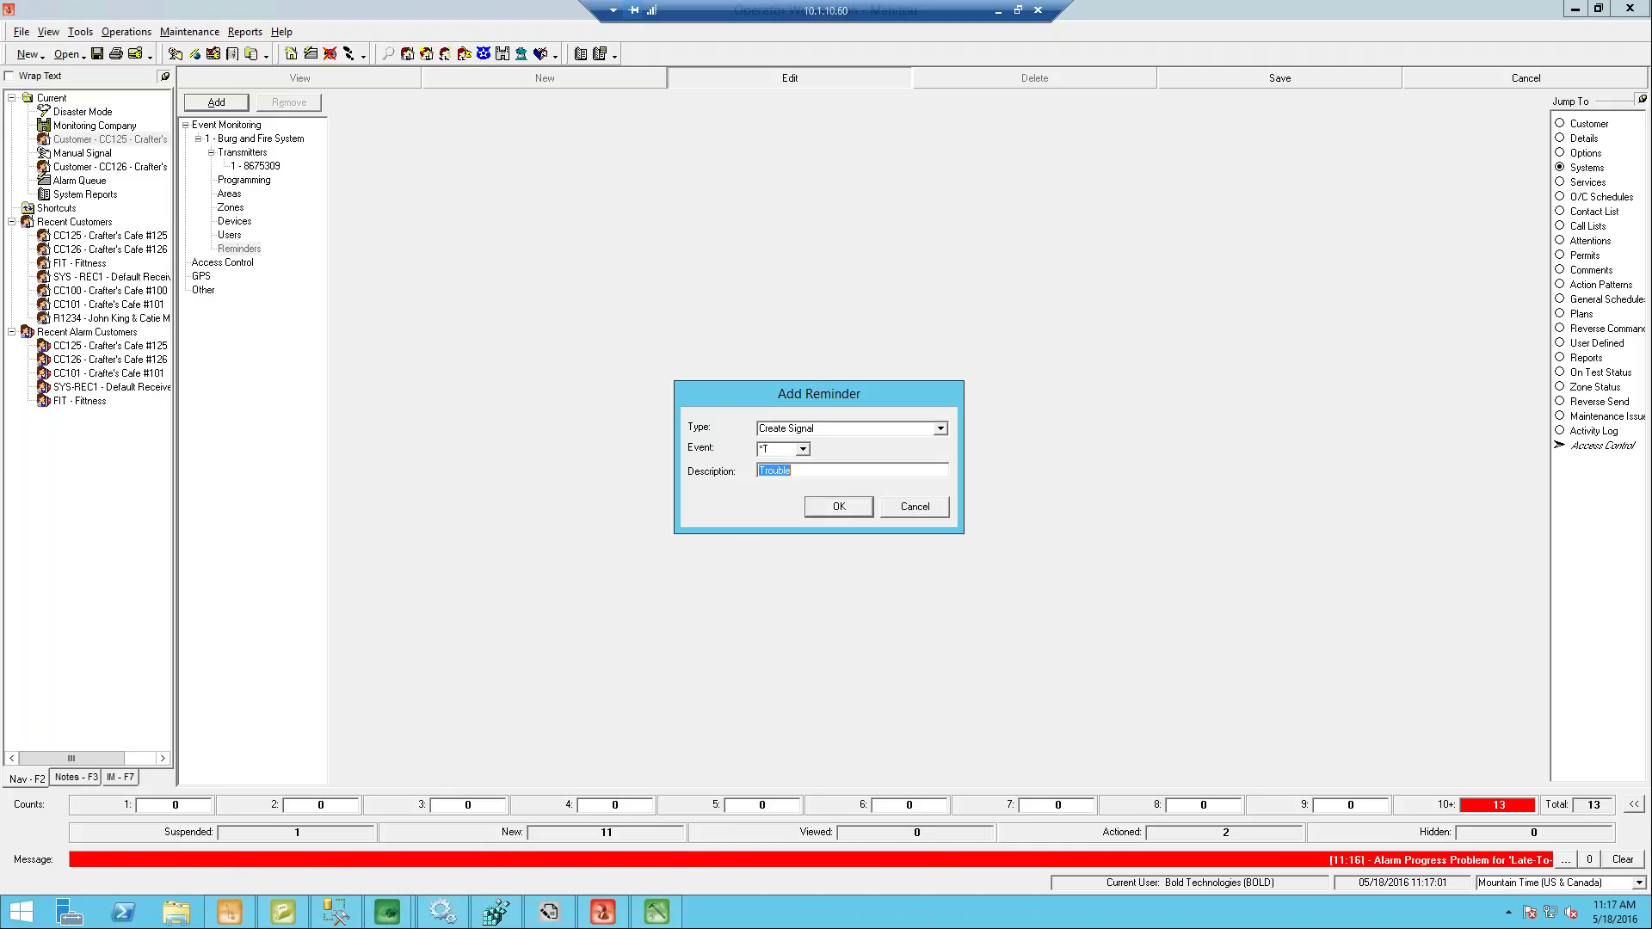
- Enter 'Daily Checking' as the reminder description
text(Dailyg)
key(BackSpace)
text(Checking)
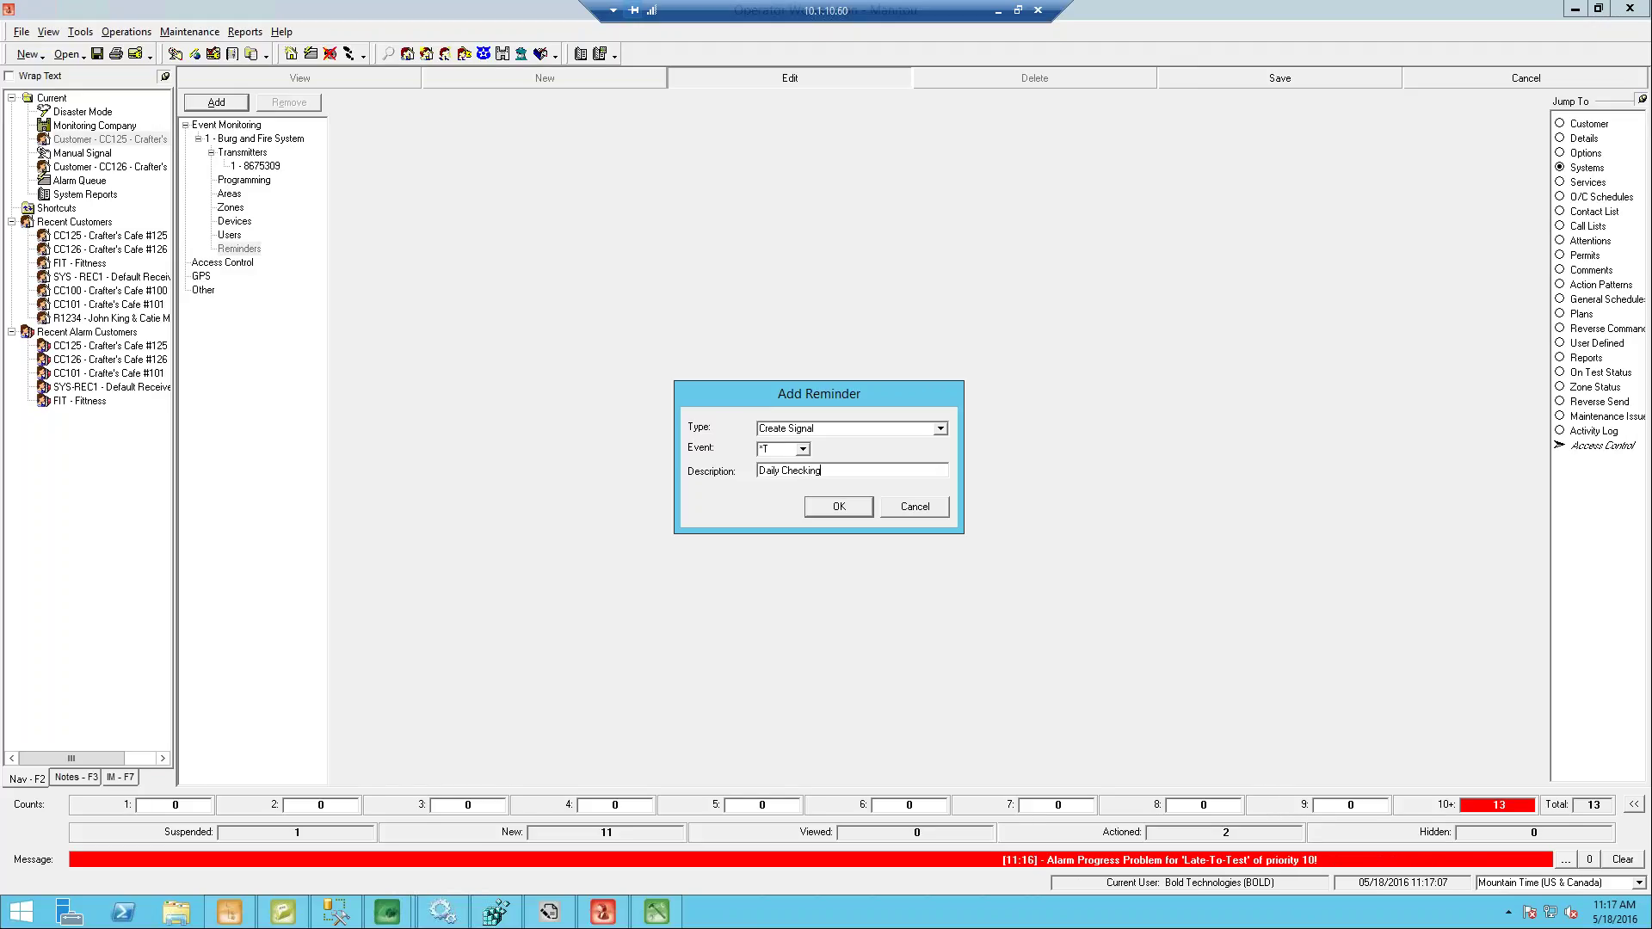